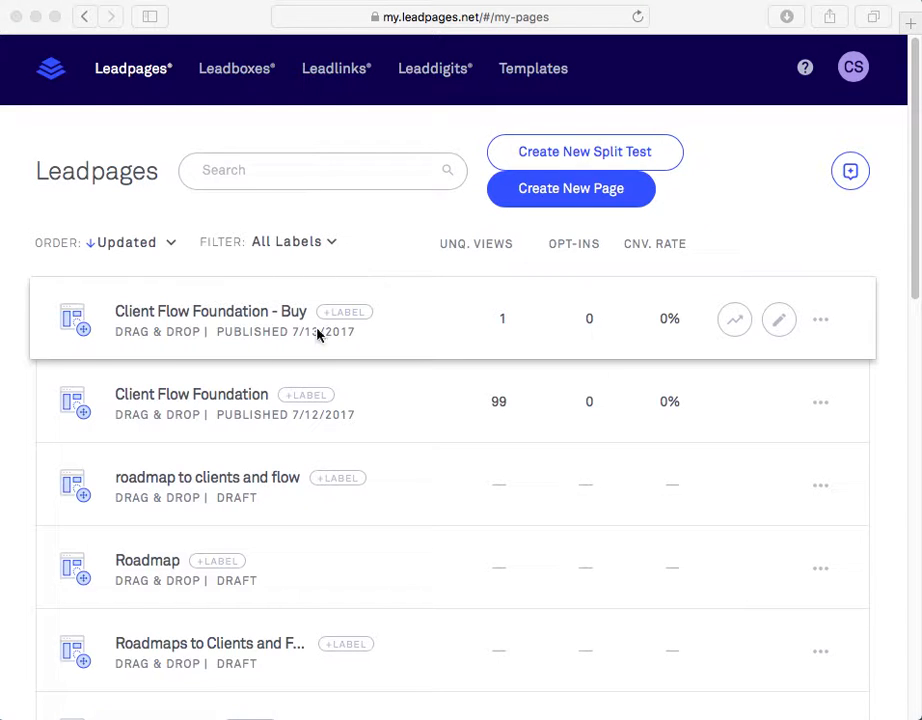
Step: Start a new page and browse the Drag & Drop templates sorted by Highest Converting
click(568, 197)
click(568, 188)
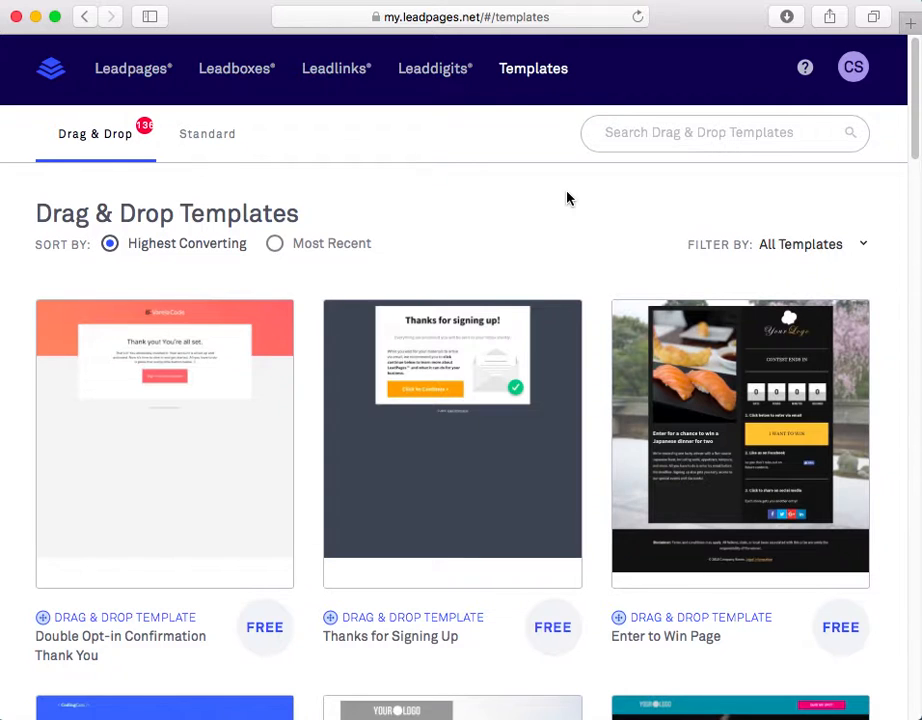
mouse_move(489, 400)
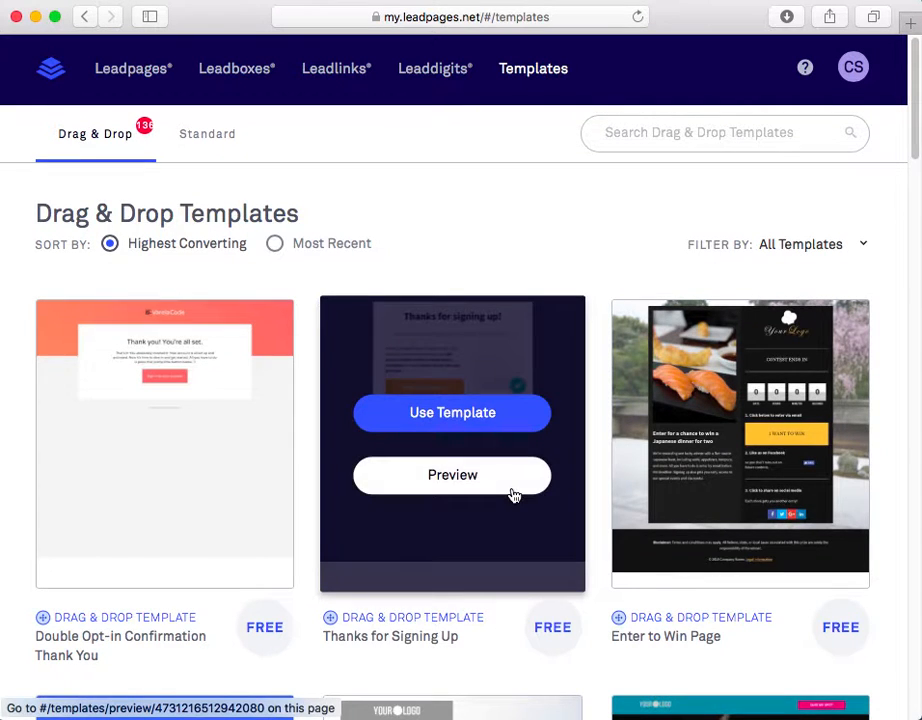
scroll(525, 246, down, 1)
scroll(525, 246, down, 6)
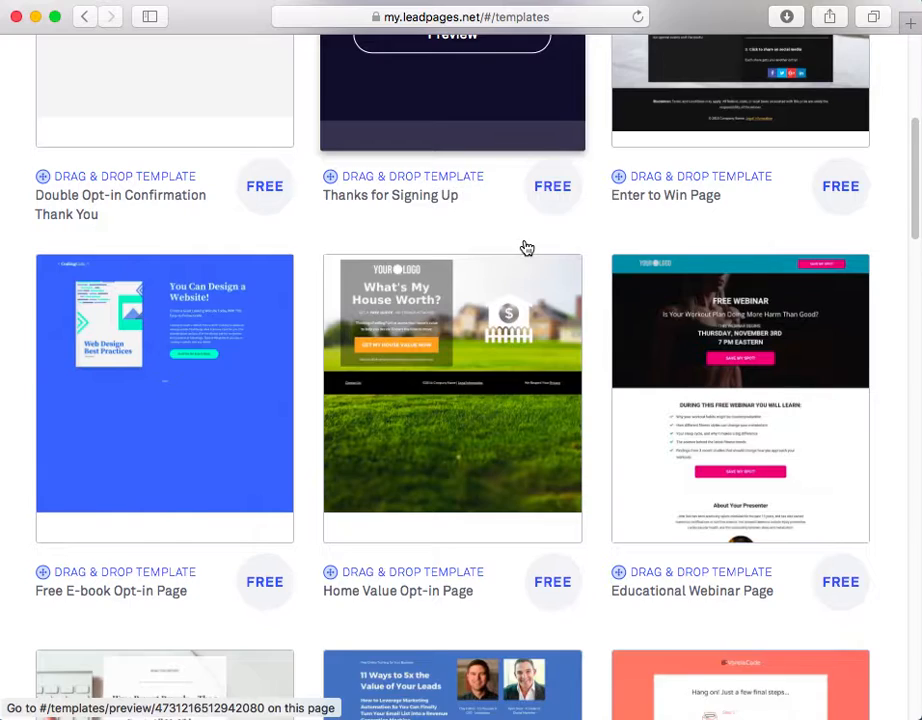
scroll(525, 246, up, 5)
scroll(527, 247, up, 2)
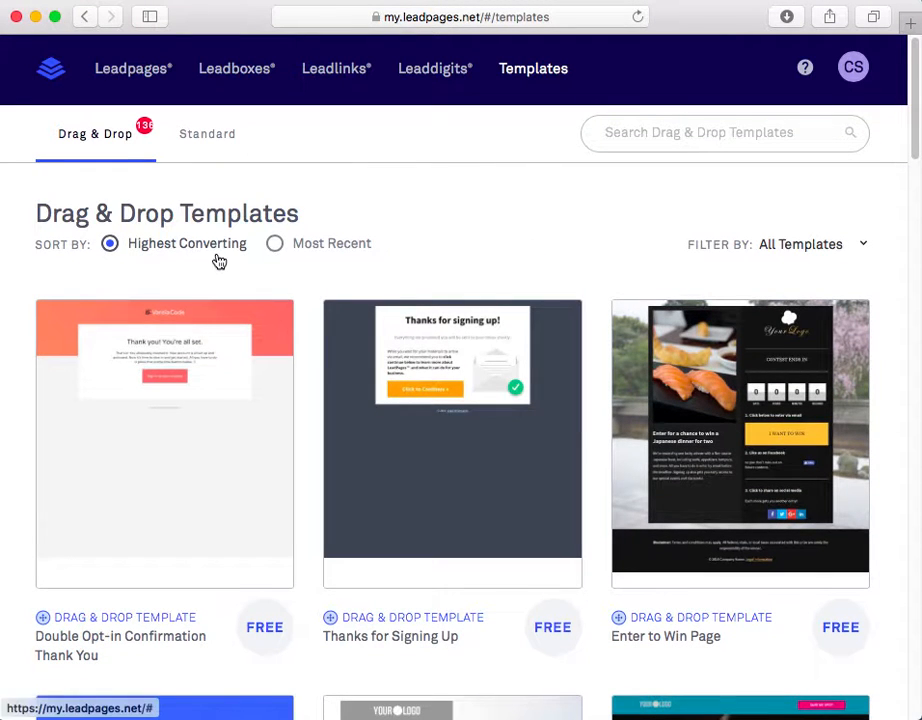
scroll(515, 193, down, 2)
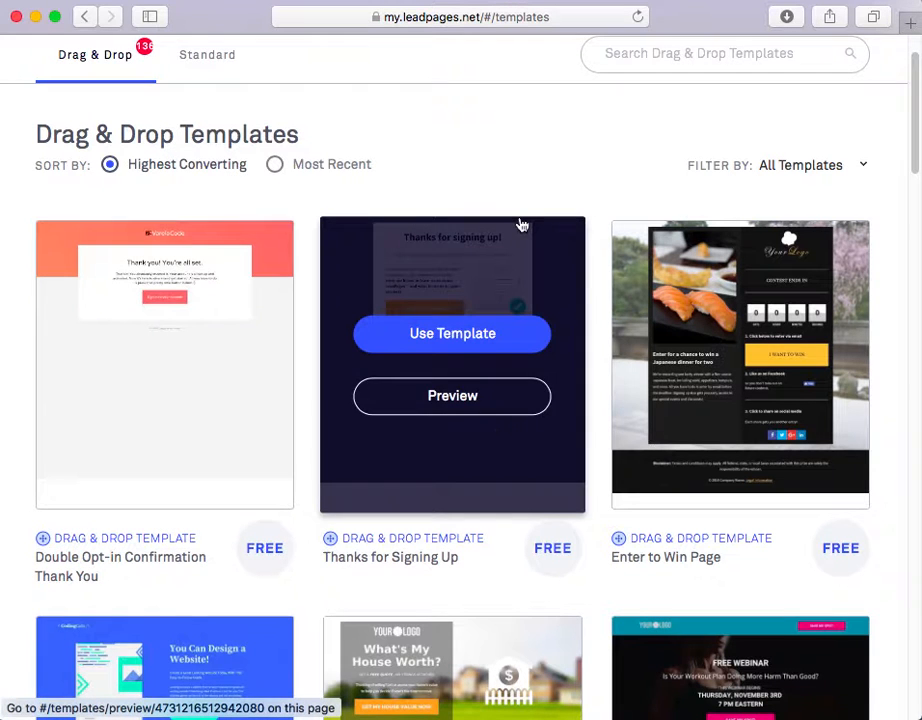
scroll(519, 158, down, 2)
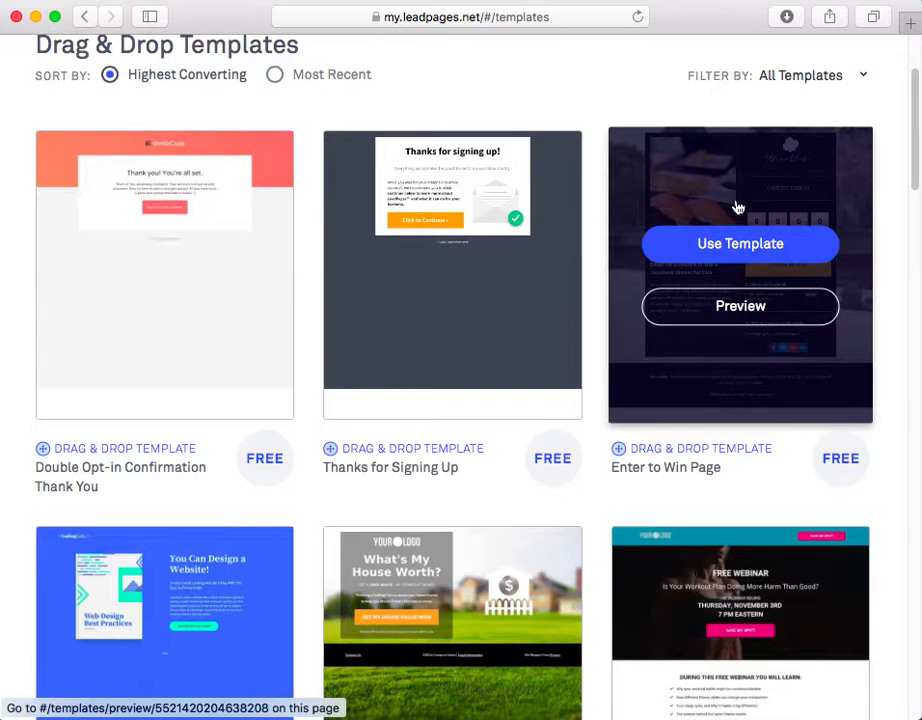
scroll(630, 441, down, 4)
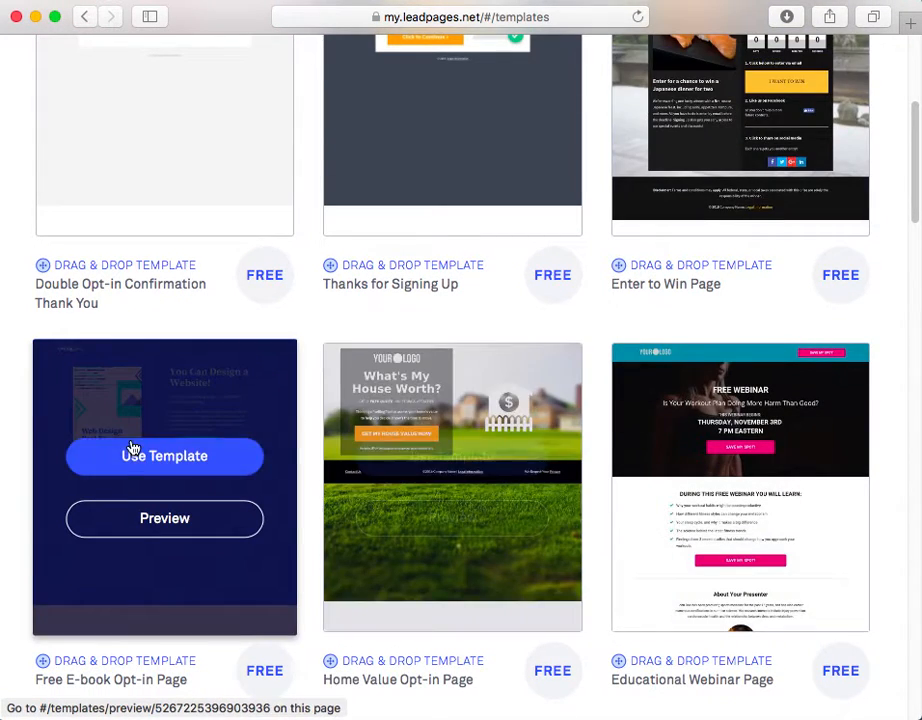
scroll(128, 455, down, 3)
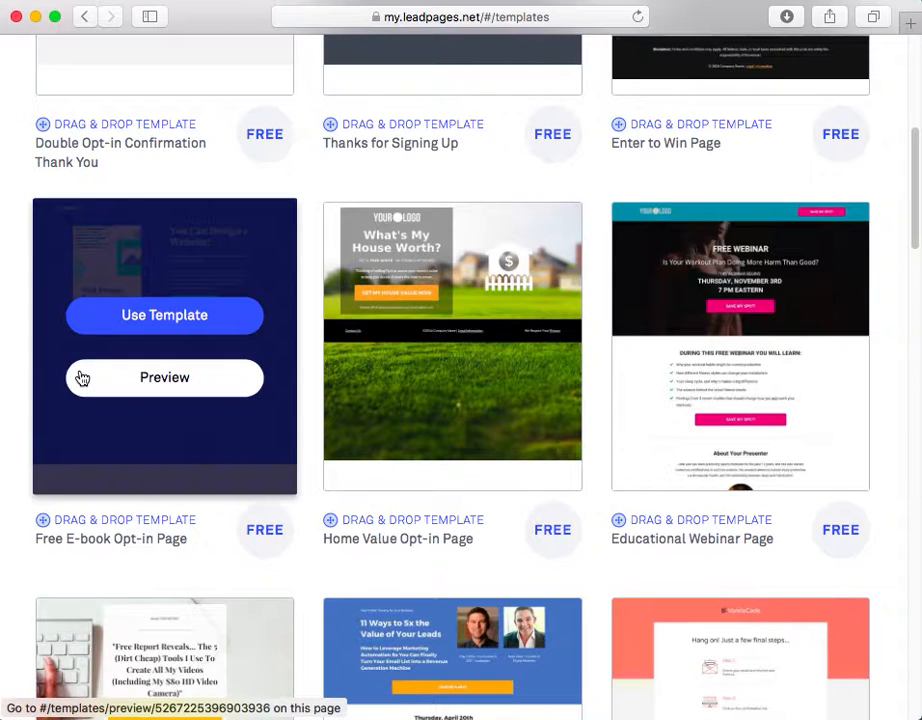
scroll(88, 415, down, 2)
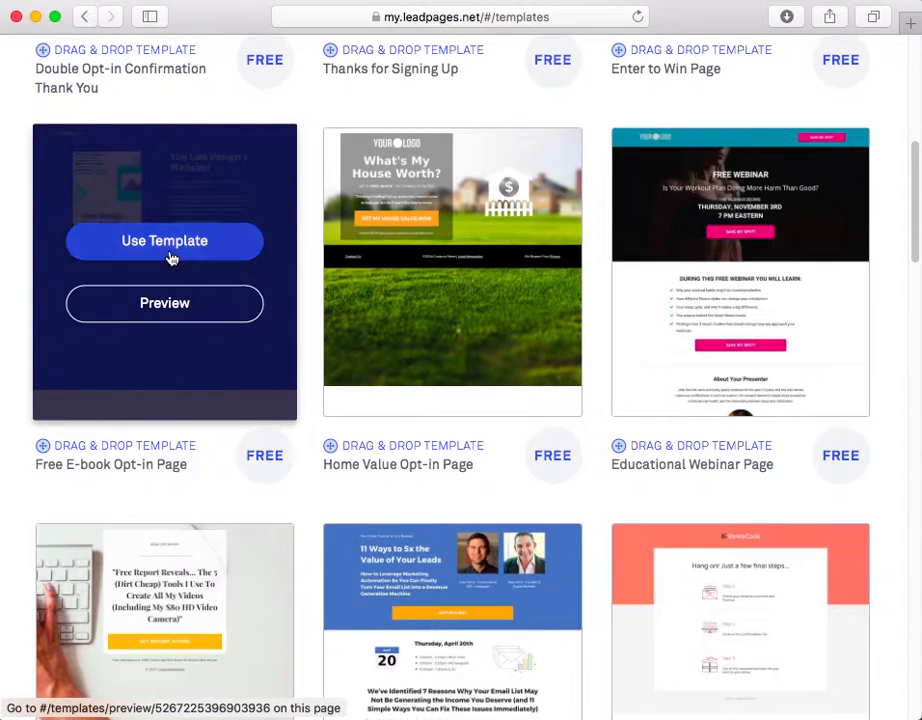
Step: Use the Free E-book Opt-in Page template, name the page "temp" and start building it
click(172, 256)
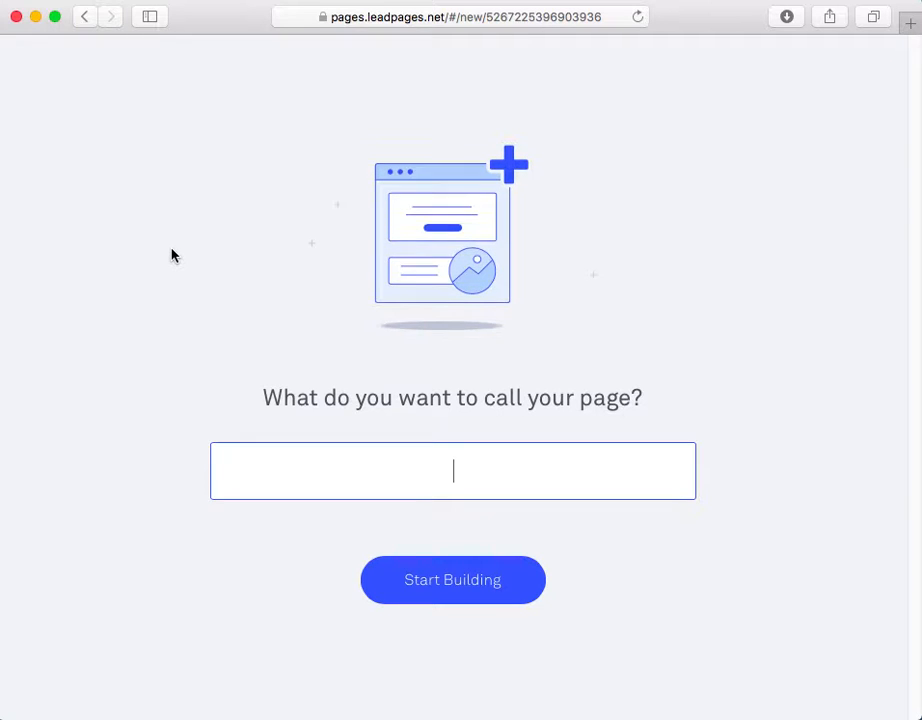
text(temp)
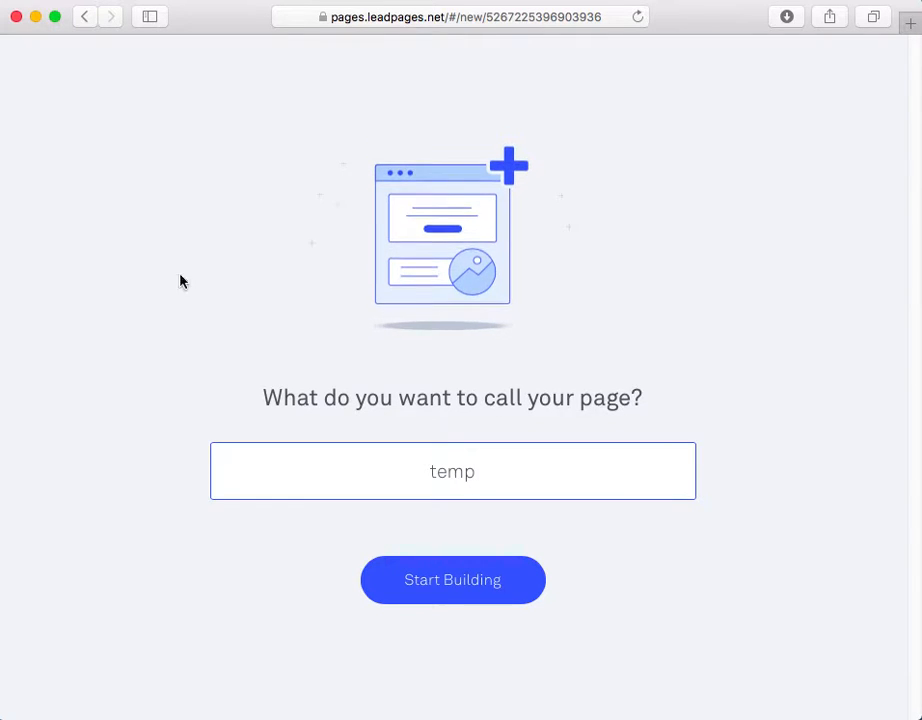
click(460, 591)
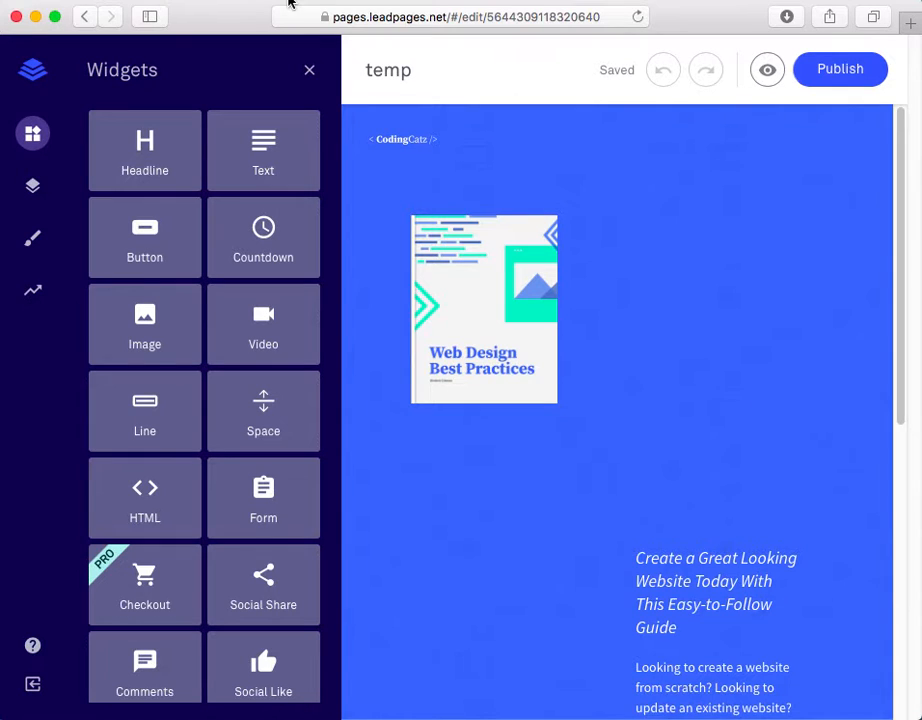
Step: Replace the CodingCatz header logo with the 17000 Days image titled "Large Logo" (logo_big.png) from the uploaded images
click(672, 362)
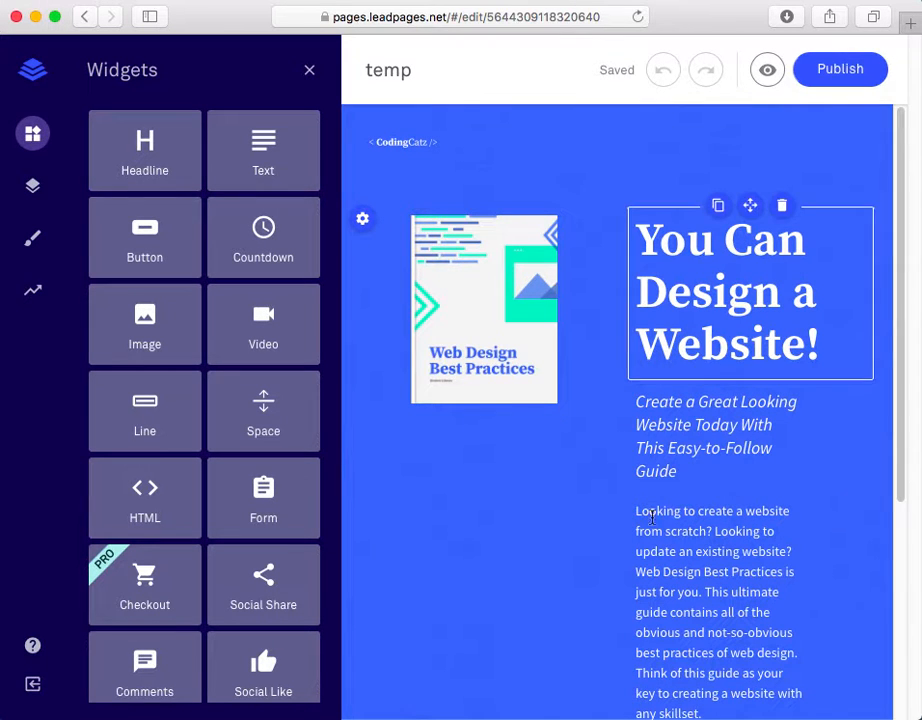
click(529, 540)
click(408, 154)
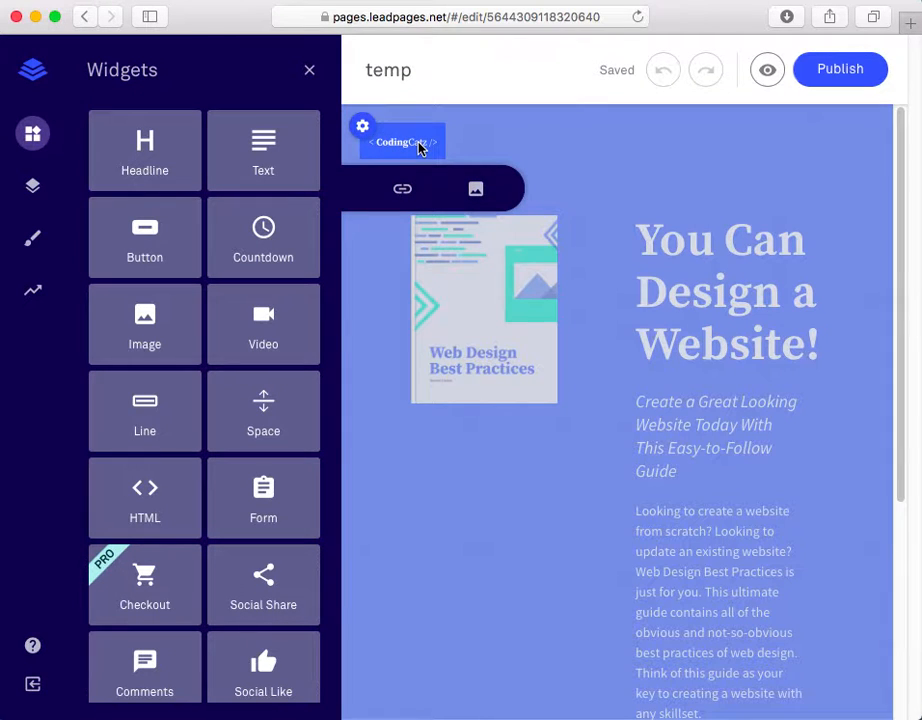
click(477, 192)
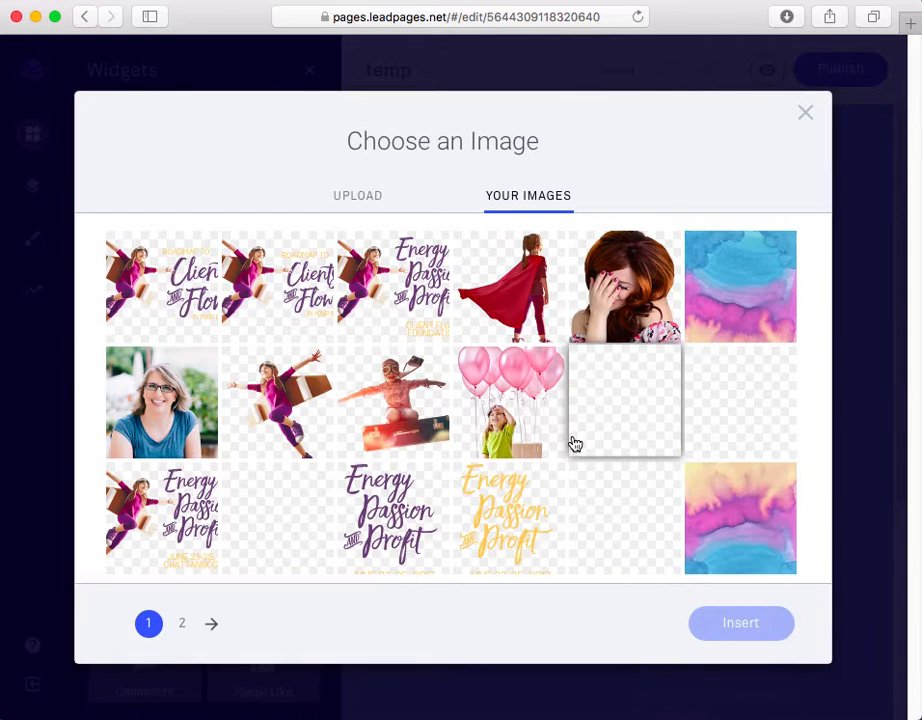
click(210, 625)
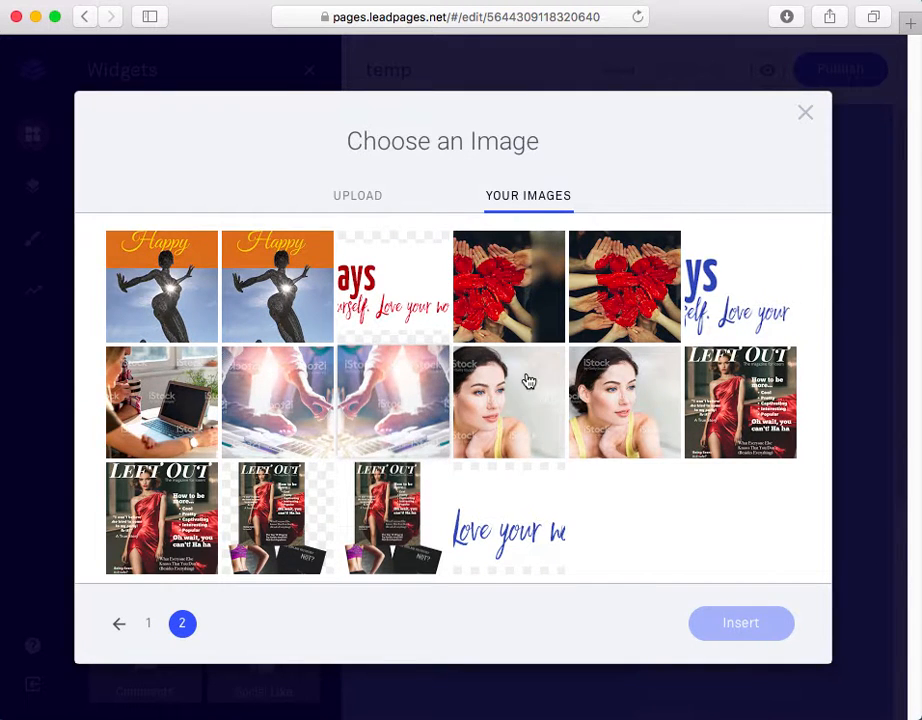
click(724, 291)
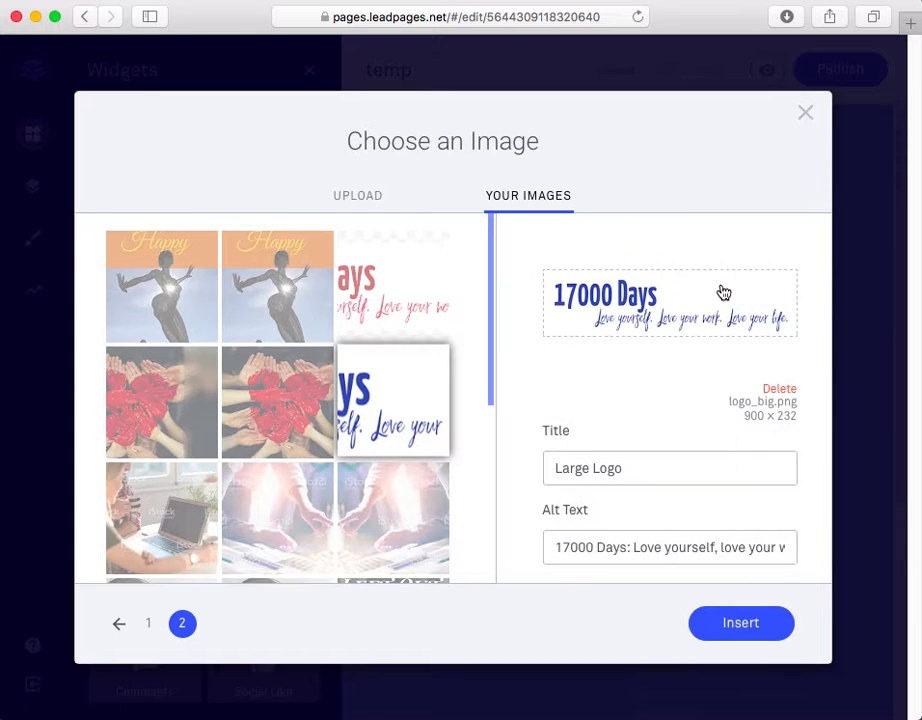
click(740, 623)
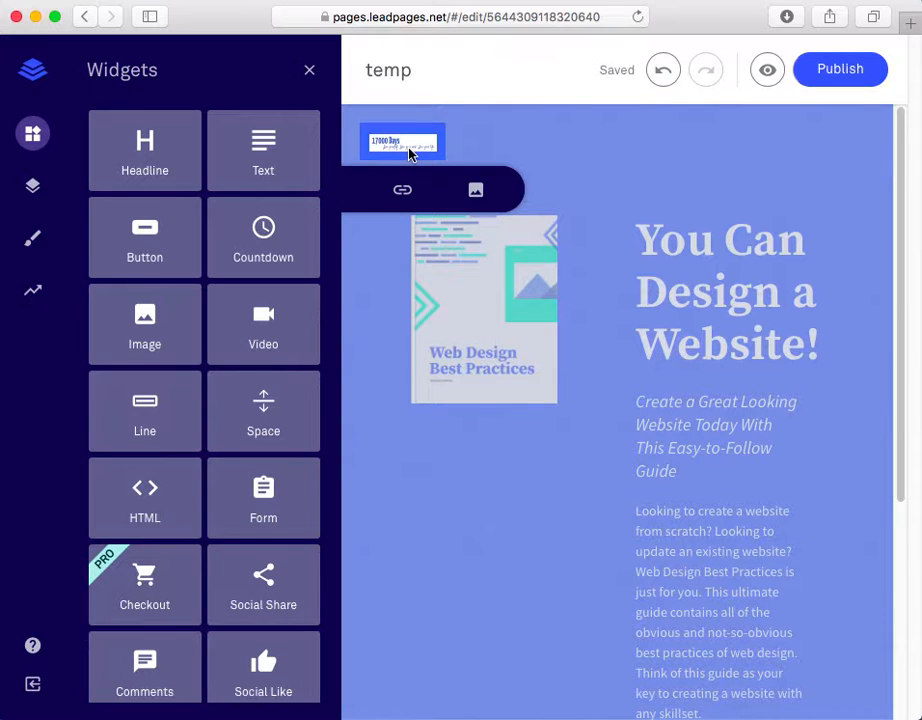
Step: Clear the page's header row by deleting the empty blocks beside the logo and the logo itself
click(403, 148)
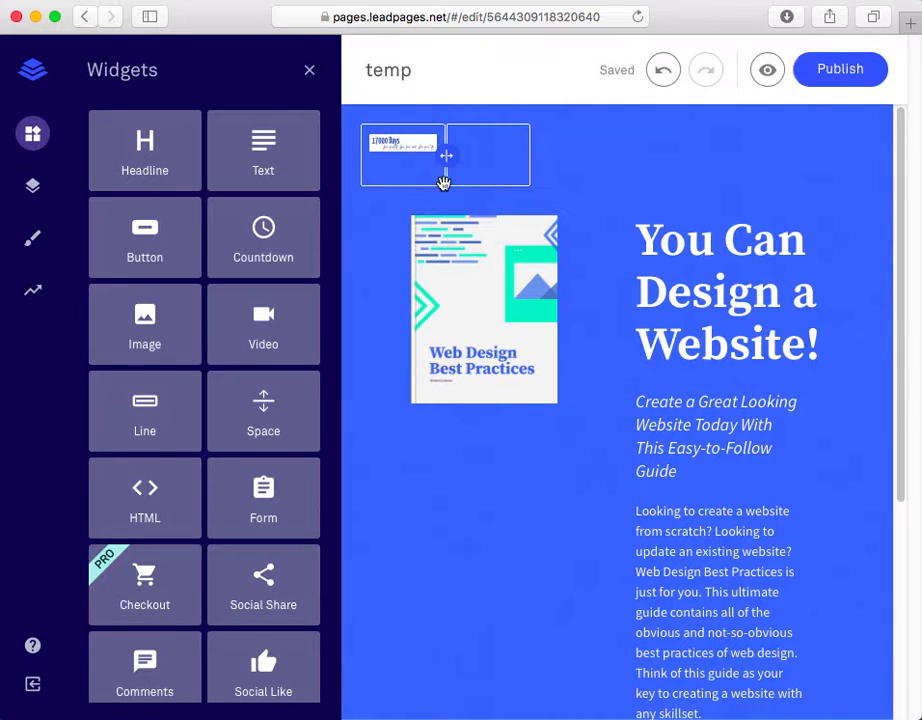
mouse_move(518, 146)
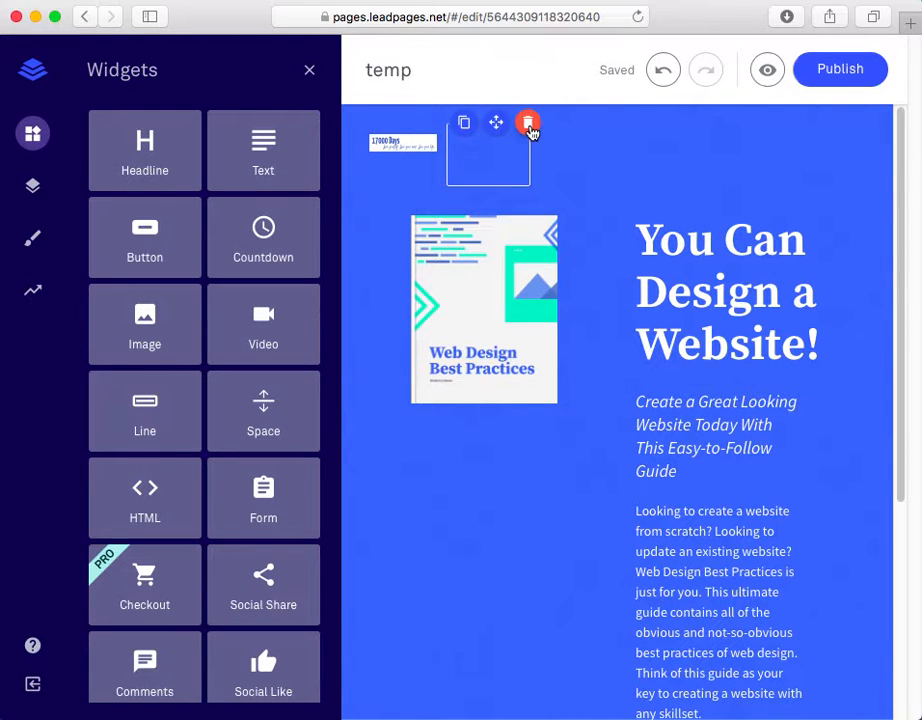
click(529, 126)
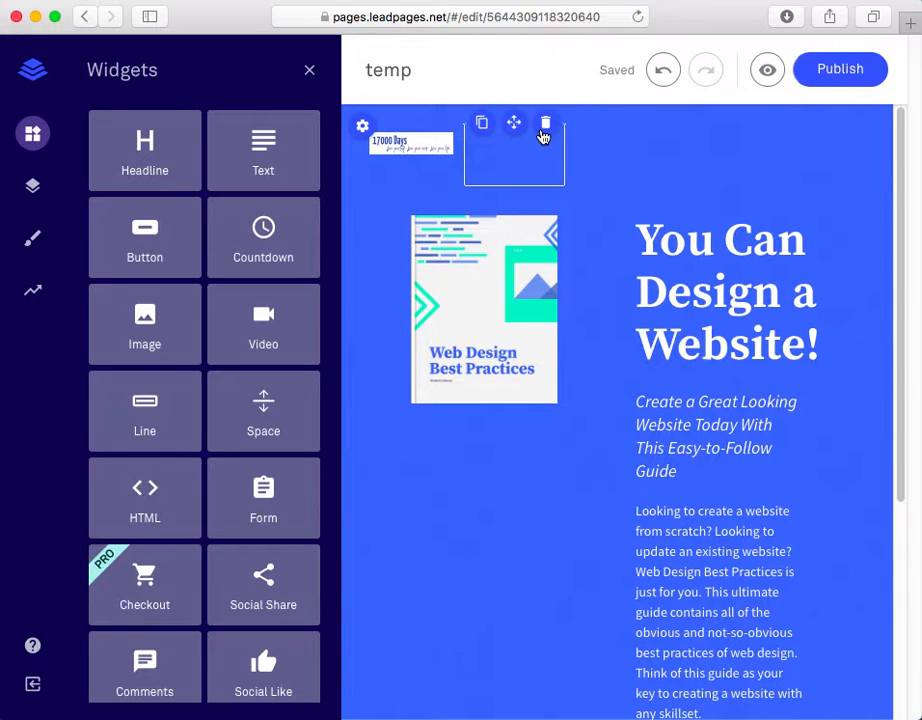
click(544, 130)
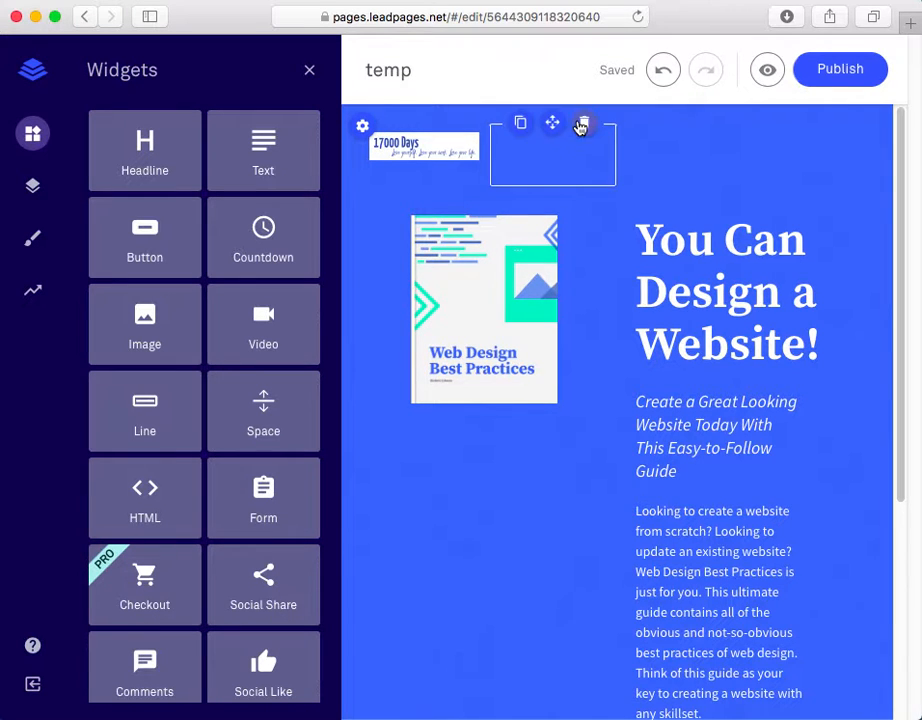
click(586, 123)
mouse_move(615, 140)
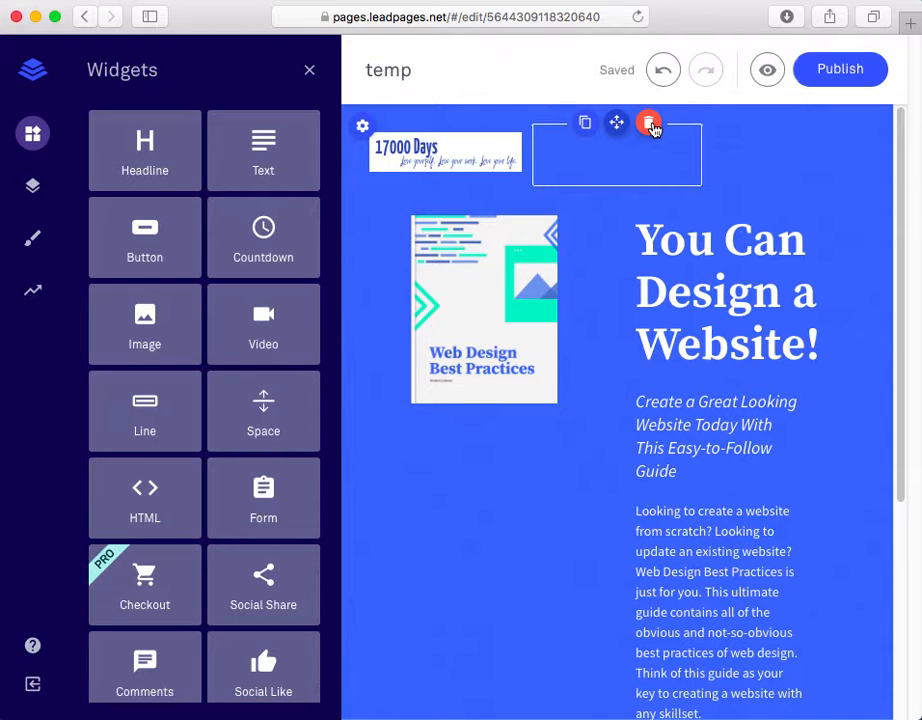
click(650, 124)
mouse_move(733, 138)
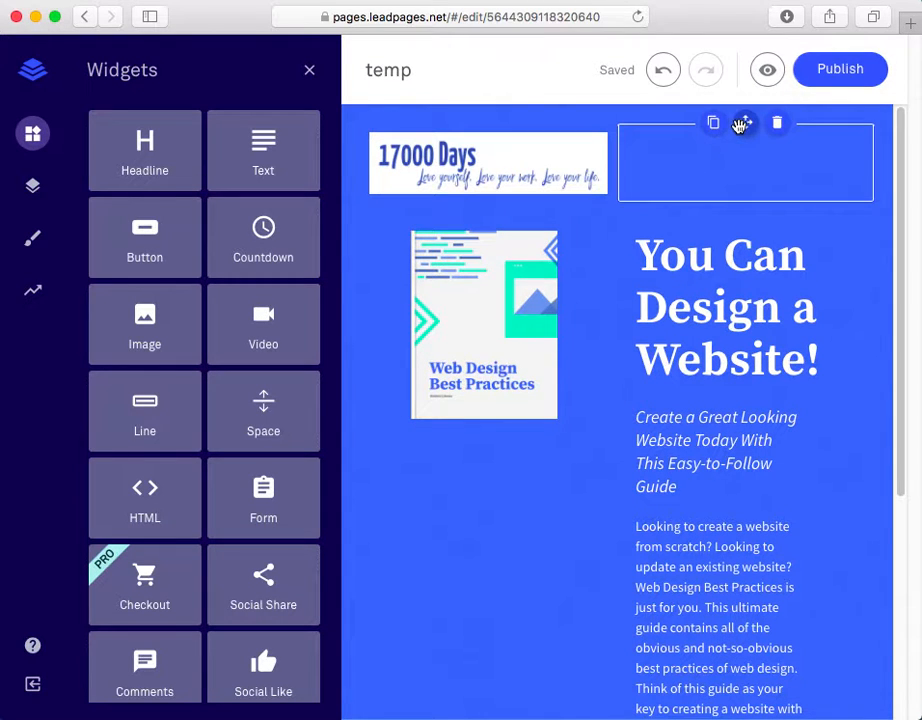
click(777, 123)
mouse_move(461, 176)
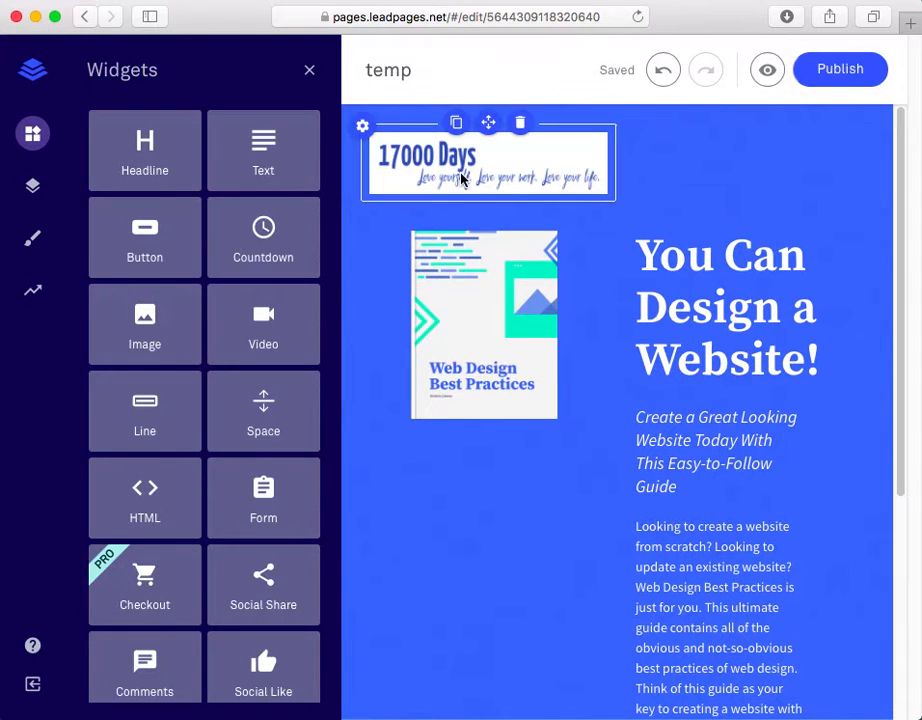
click(519, 125)
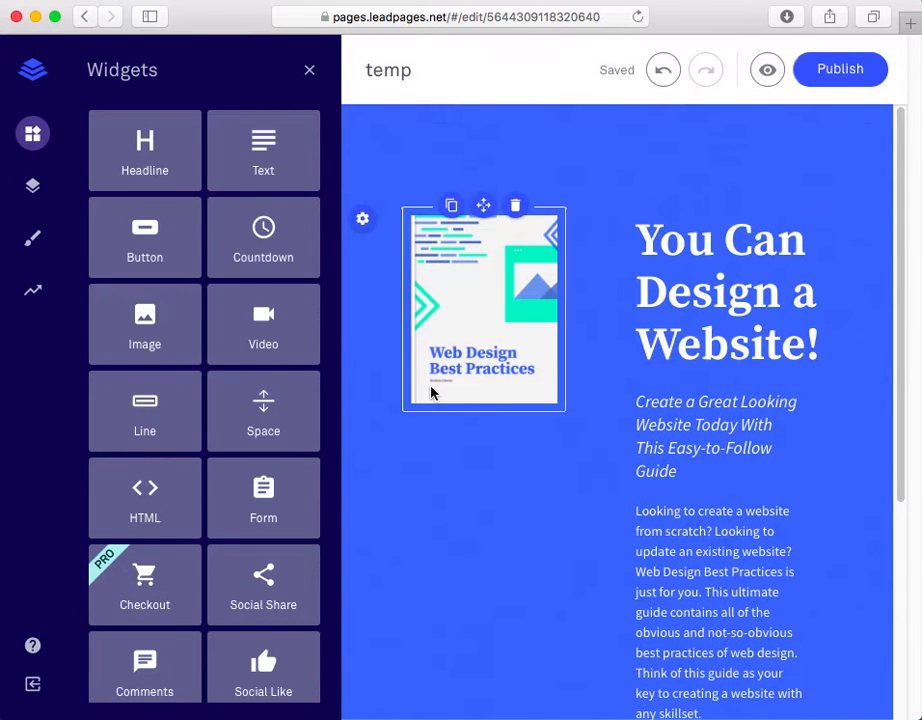
Step: Replace the Web Design Best Practices cover with the "How to be Happy" book cover (createspacecover_sm.jpg) from the uploaded images
click(486, 313)
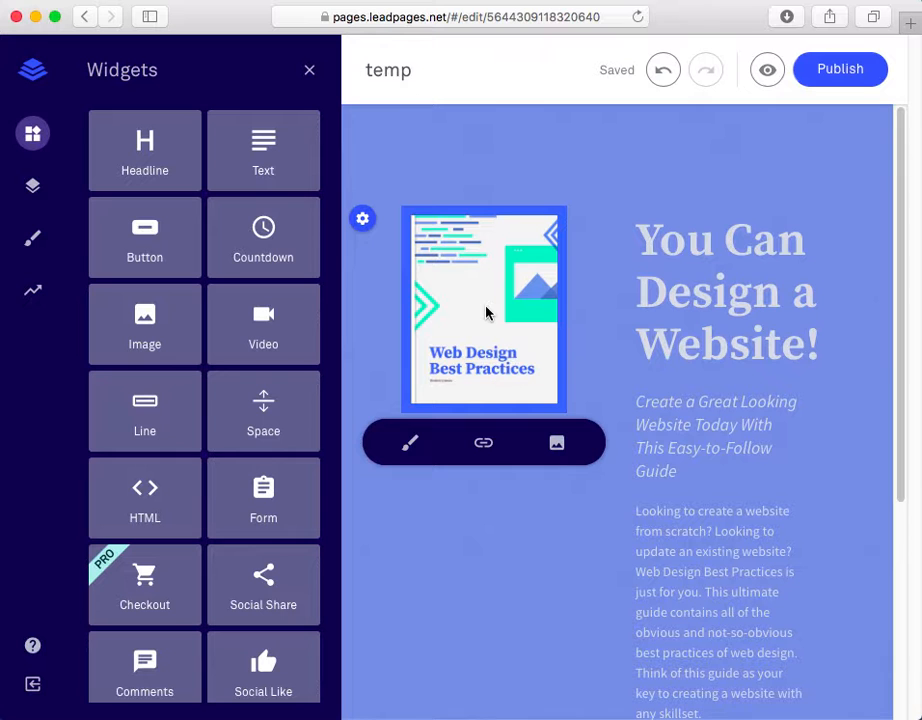
click(557, 445)
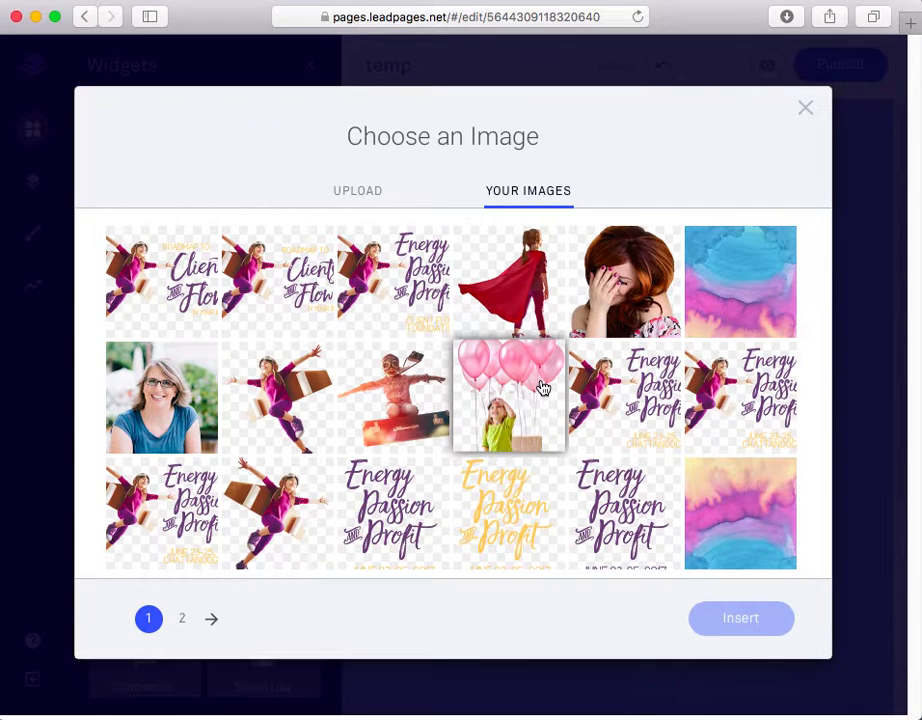
click(216, 624)
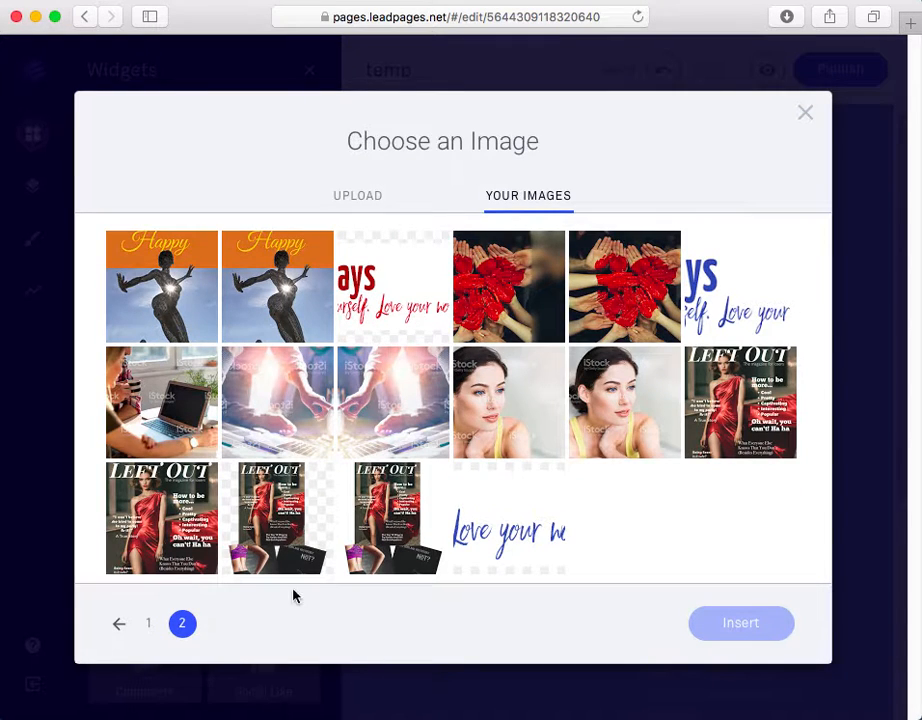
click(758, 400)
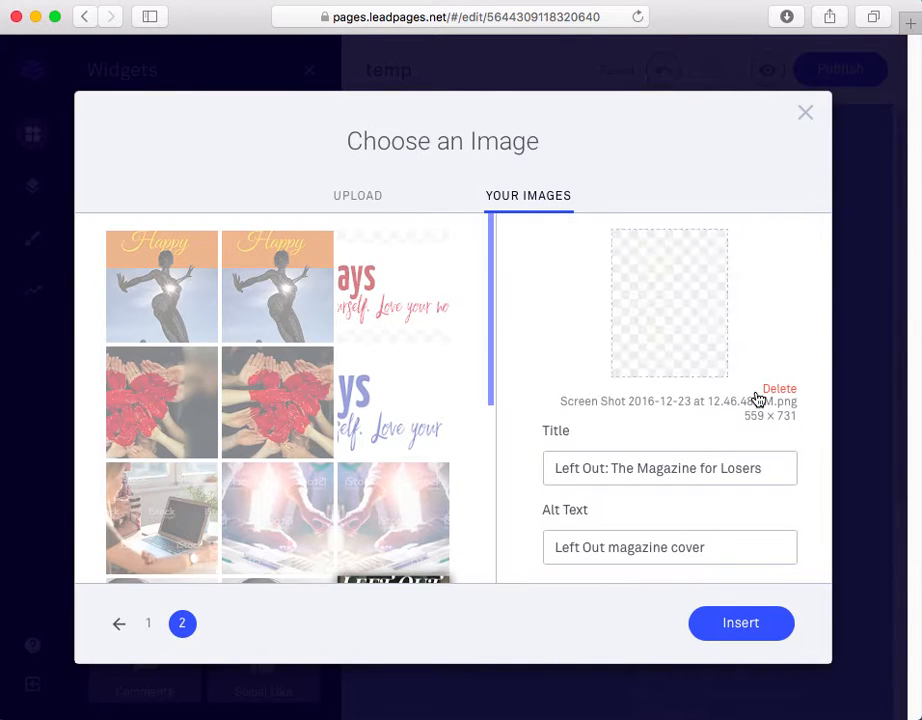
click(279, 309)
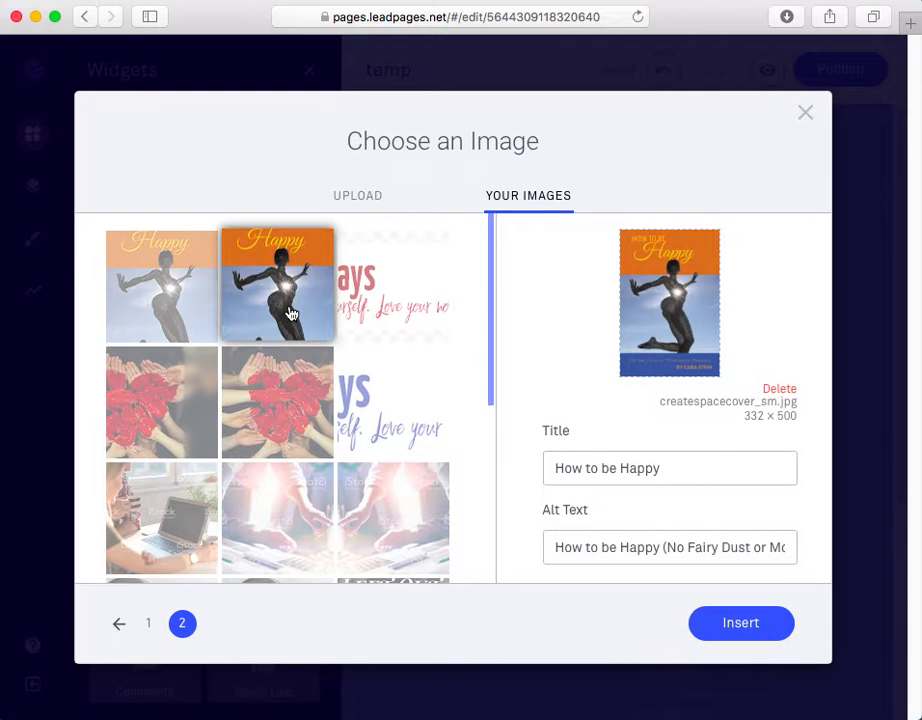
click(731, 624)
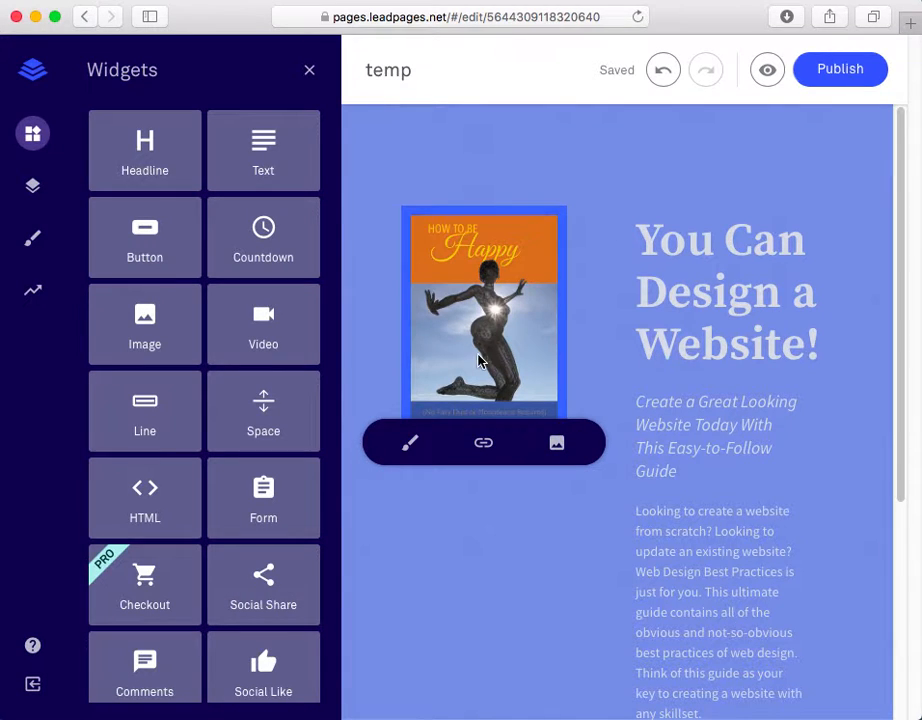
Step: Open the book cover image's styling options and review the width, alignment and shape settings
scroll(482, 364, down, 2)
scroll(480, 362, up, 2)
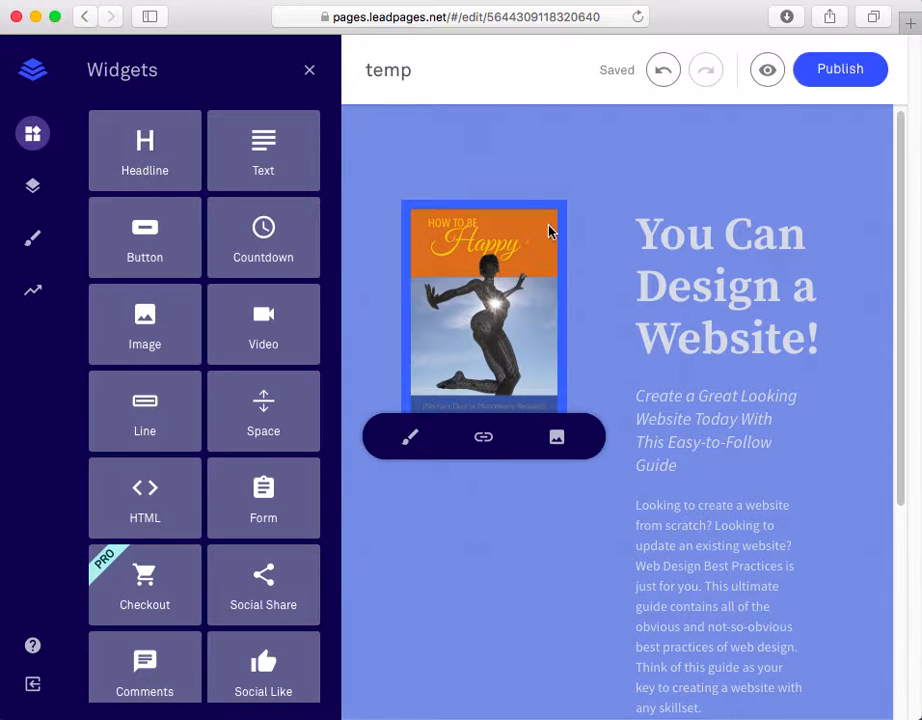
click(410, 442)
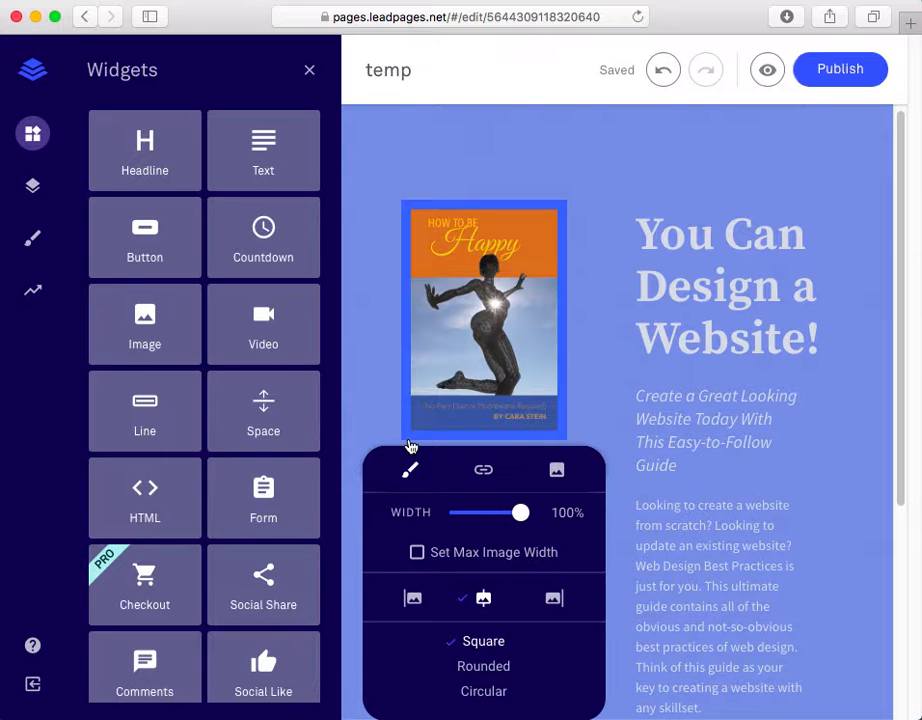
scroll(560, 621, down, 3)
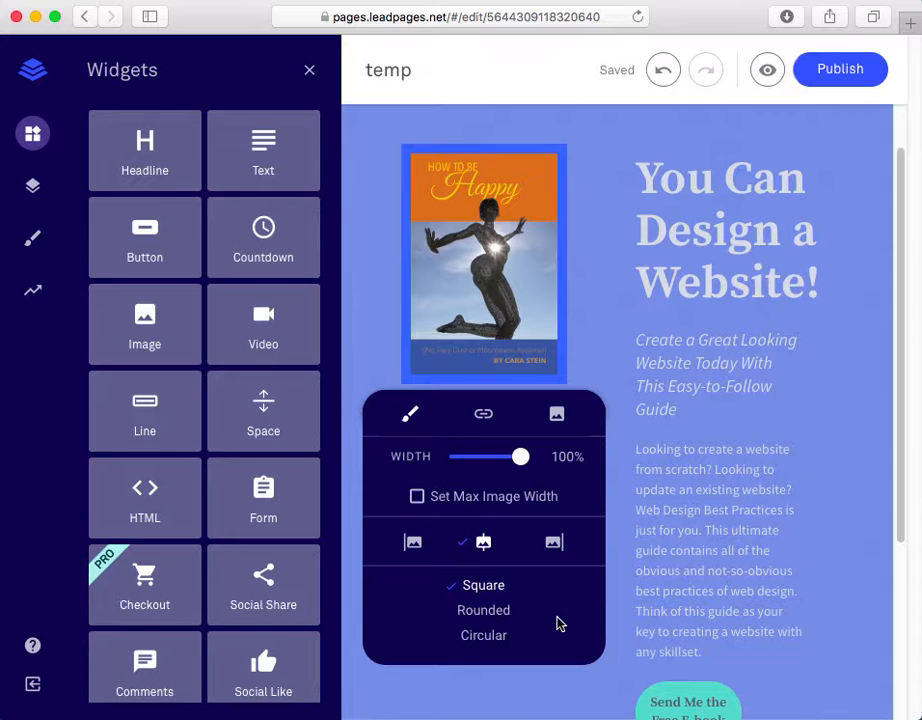
Step: Replace the "You Can Design a Website!" headline text with "You can be happy! For realz!"
click(588, 289)
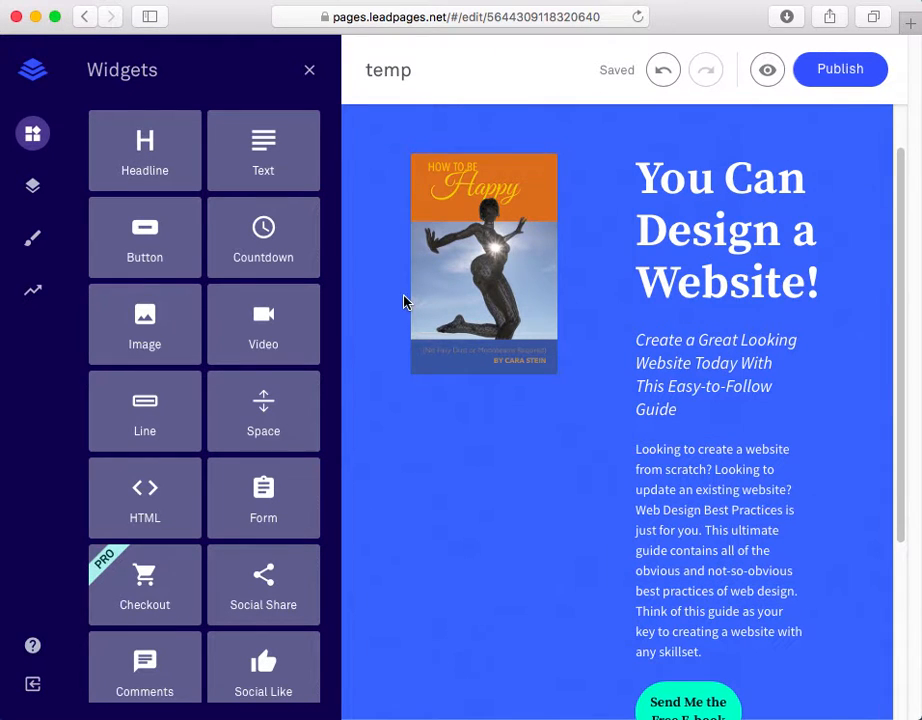
click(814, 283)
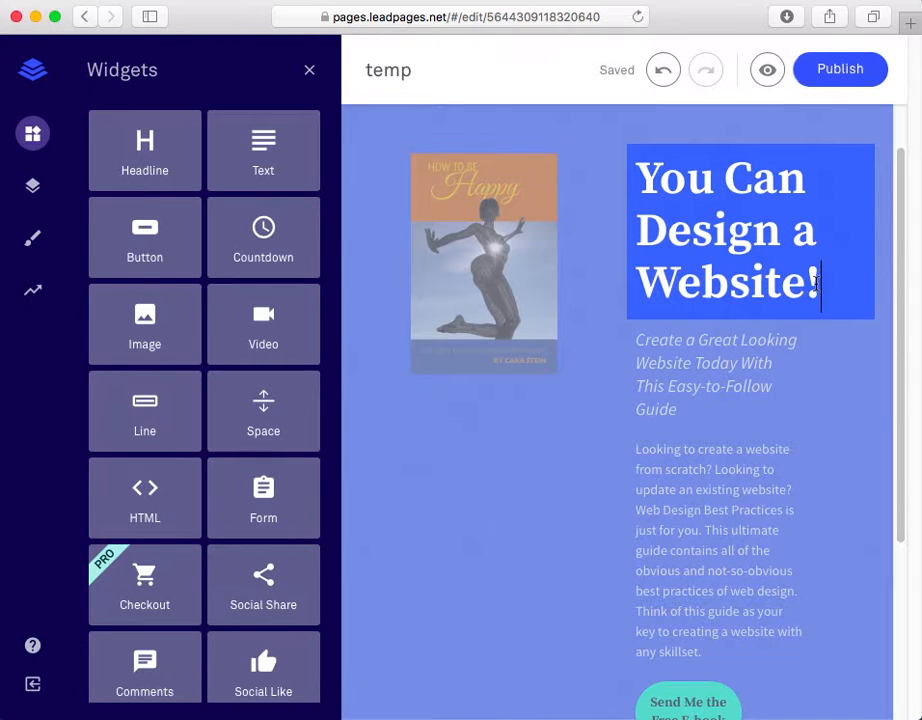
key(BackSpace)
key(BackSpace)
key(BackSpace)
key(BackSpace)
key(BackSpace)
key(BackSpace)
key(BackSpace)
key(BackSpace)
key(BackSpace)
key(BackSpace)
key(BackSpace)
key(BackSpace)
key(BackSpace)
key(BackSpace)
key(BackSpace)
key(BackSpace)
key(BackSpace)
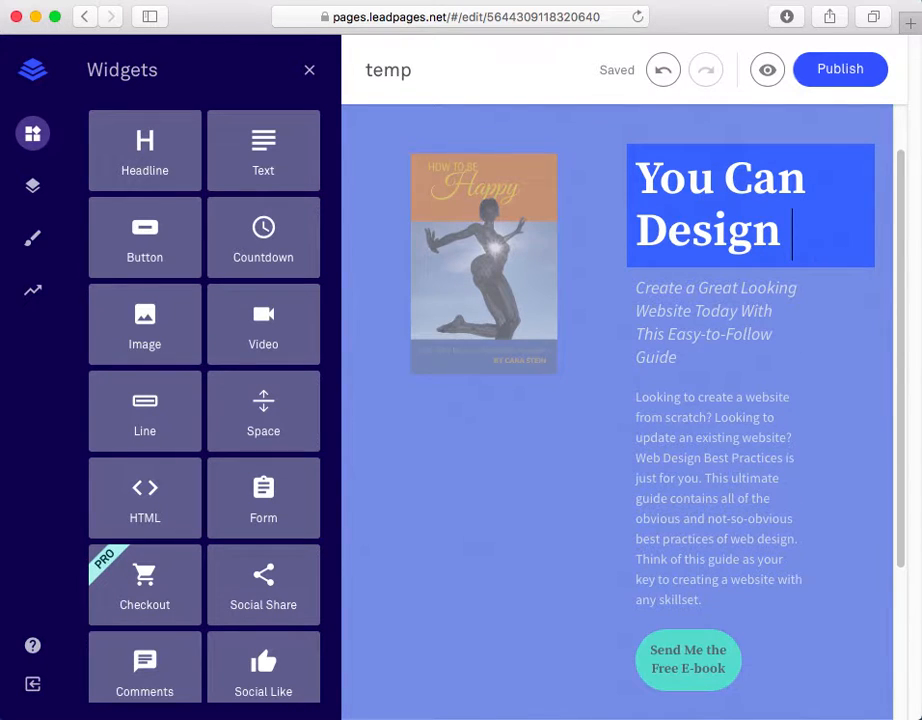
key(BackSpace)
key(BackSpace)
key(BackSpace)
key(BackSpace)
key(BackSpace)
key(BackSpace)
key(BackSpace)
key(BackSpace)
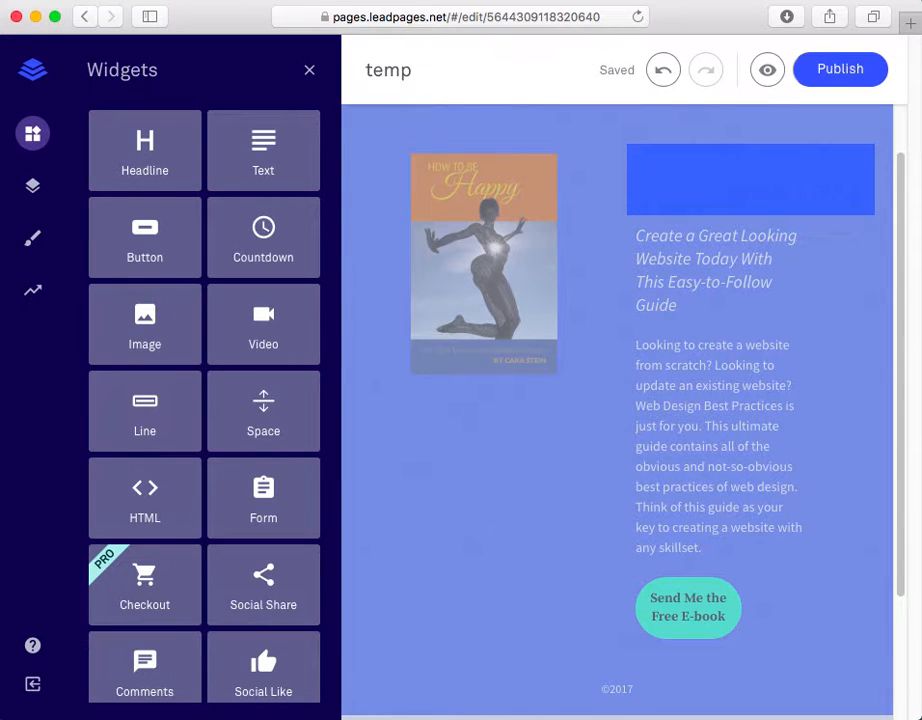
text(H)
key(BackSpace)
text(You)
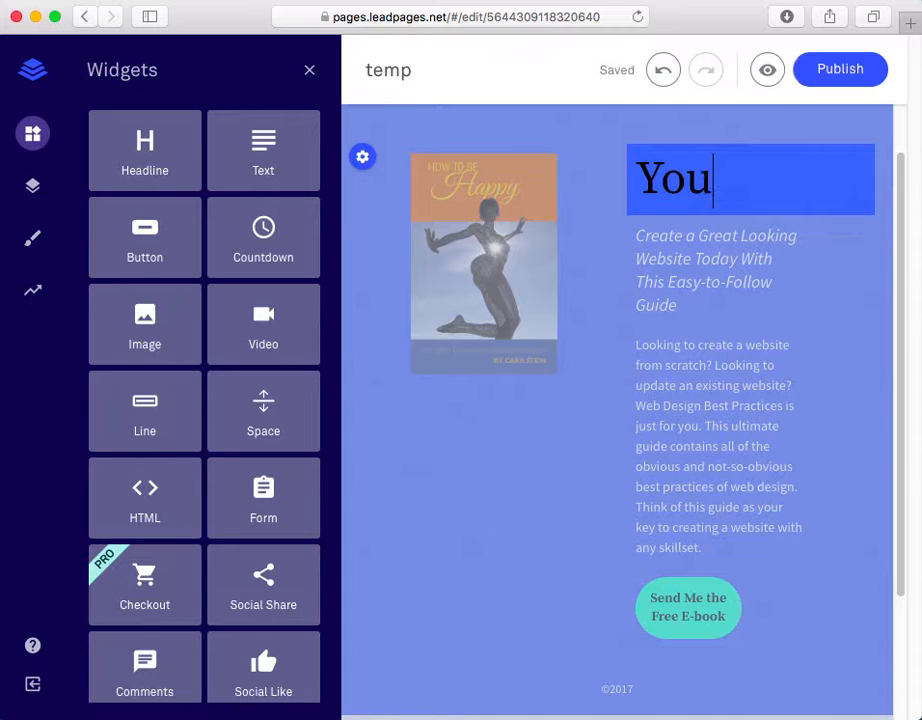
text( can b)
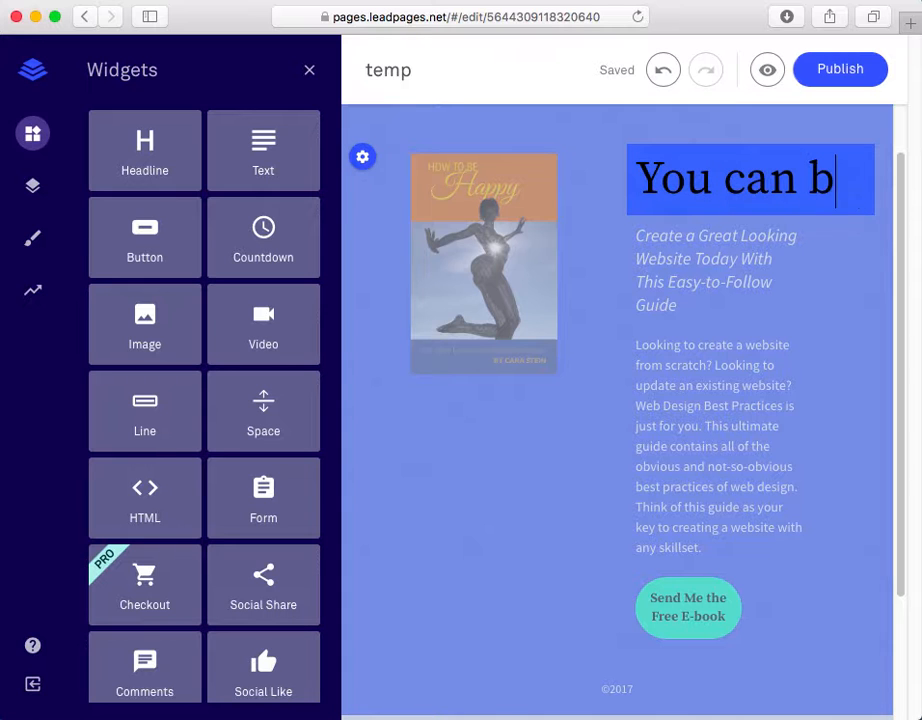
text(e happy!)
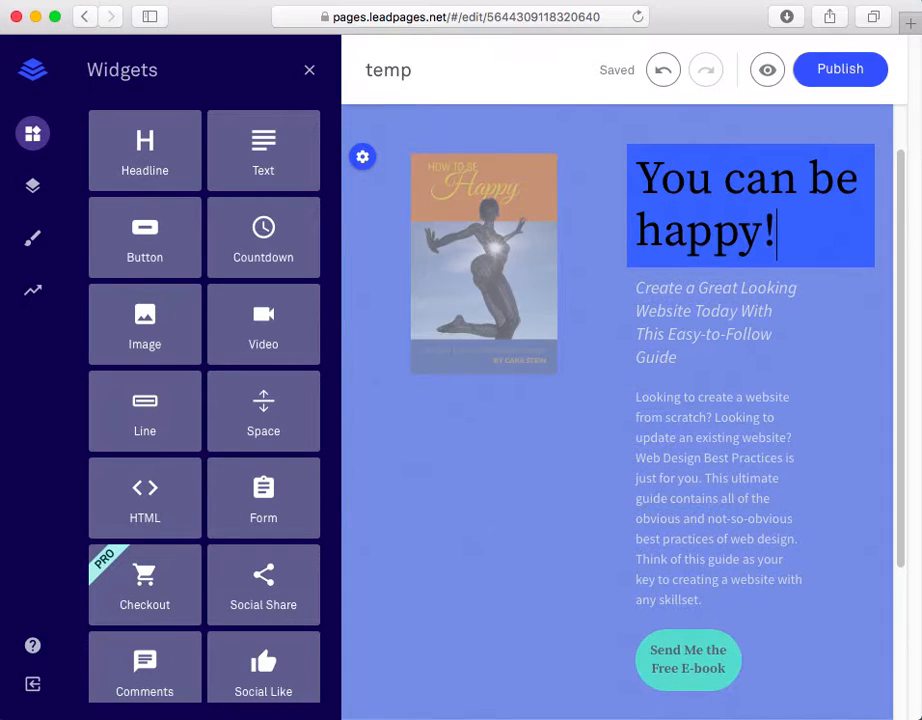
text( For )
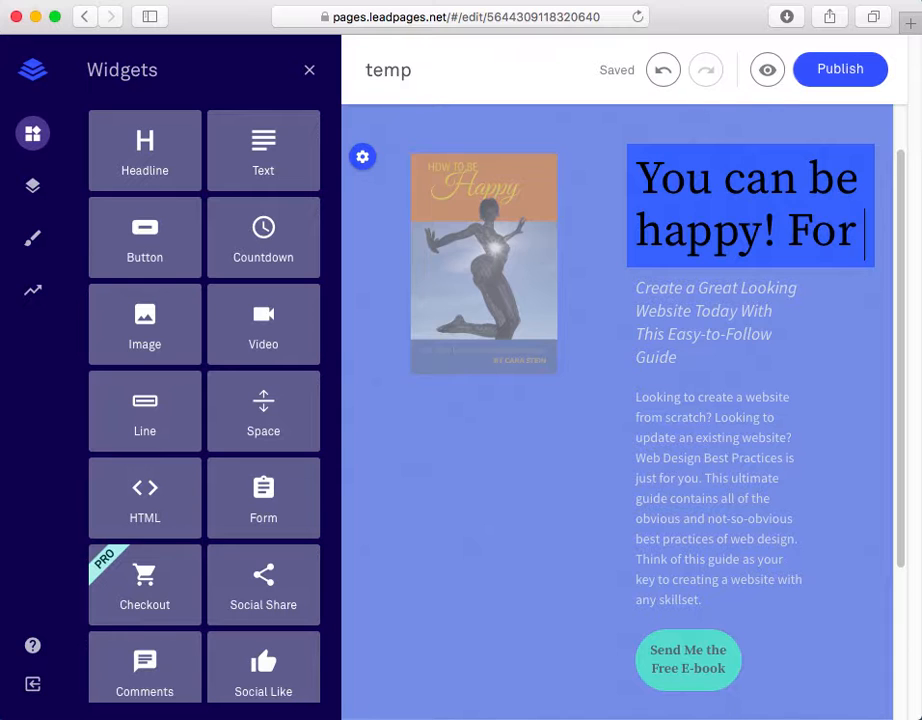
text(realiz)
key(BackSpace)
key(BackSpace)
text(z!)
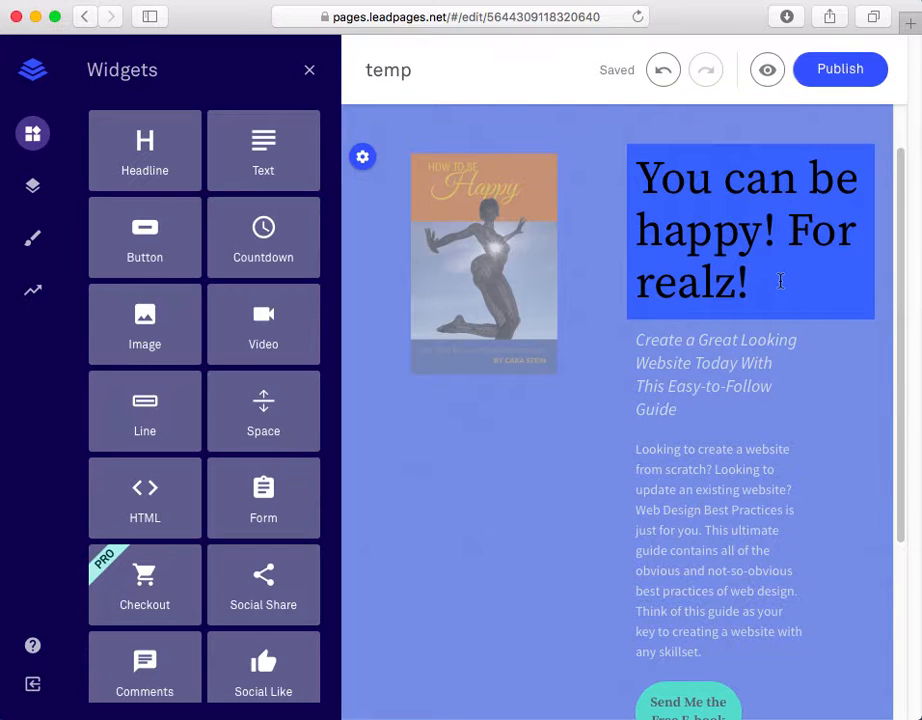
Step: Set the whole headline's text color to white (#ffffff)
triple_click(641, 176)
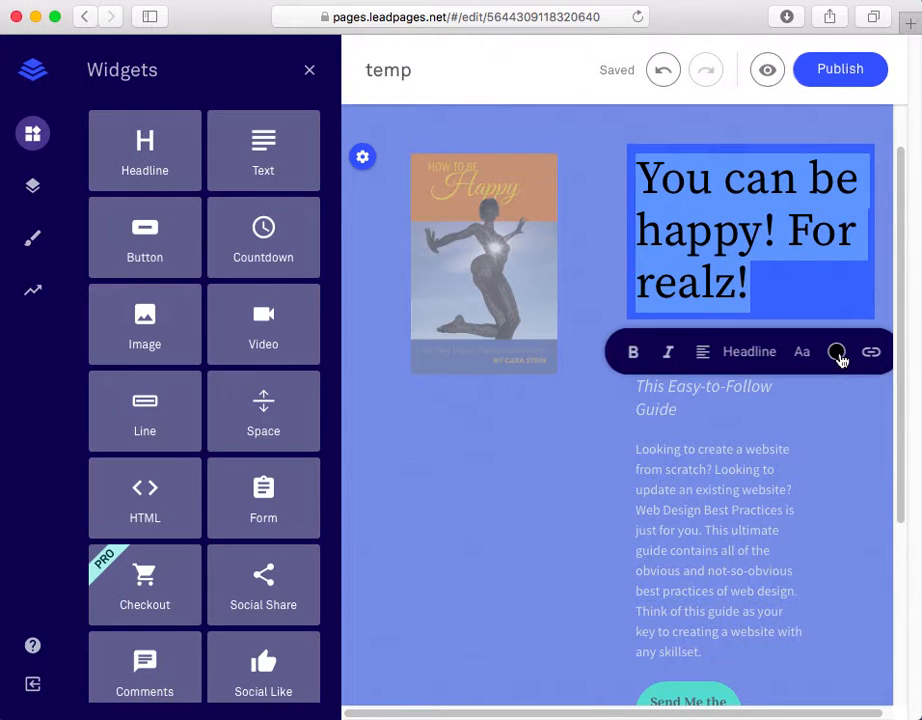
click(837, 354)
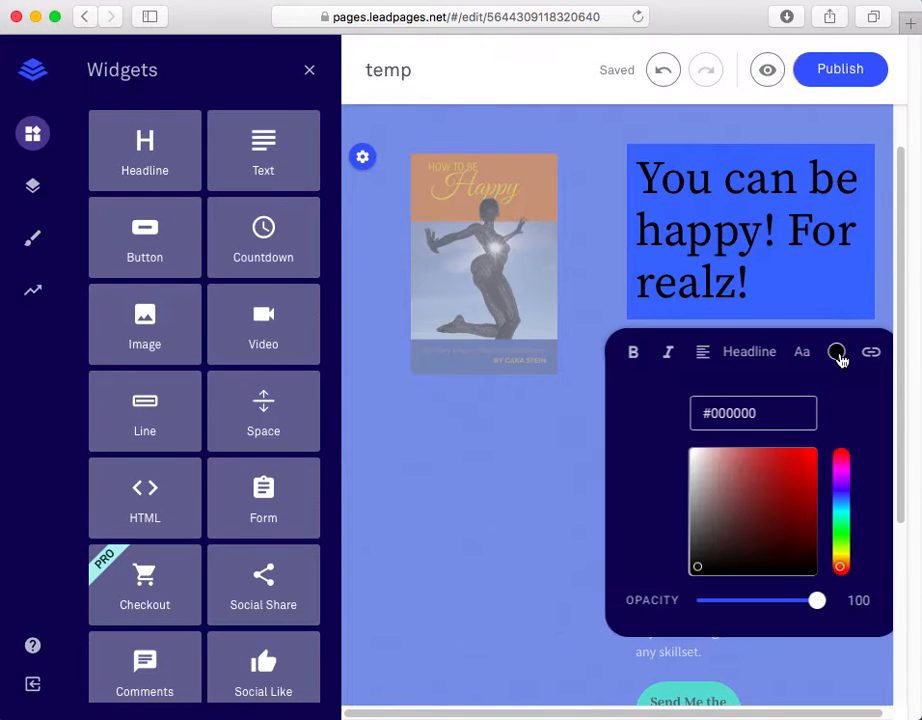
click(692, 459)
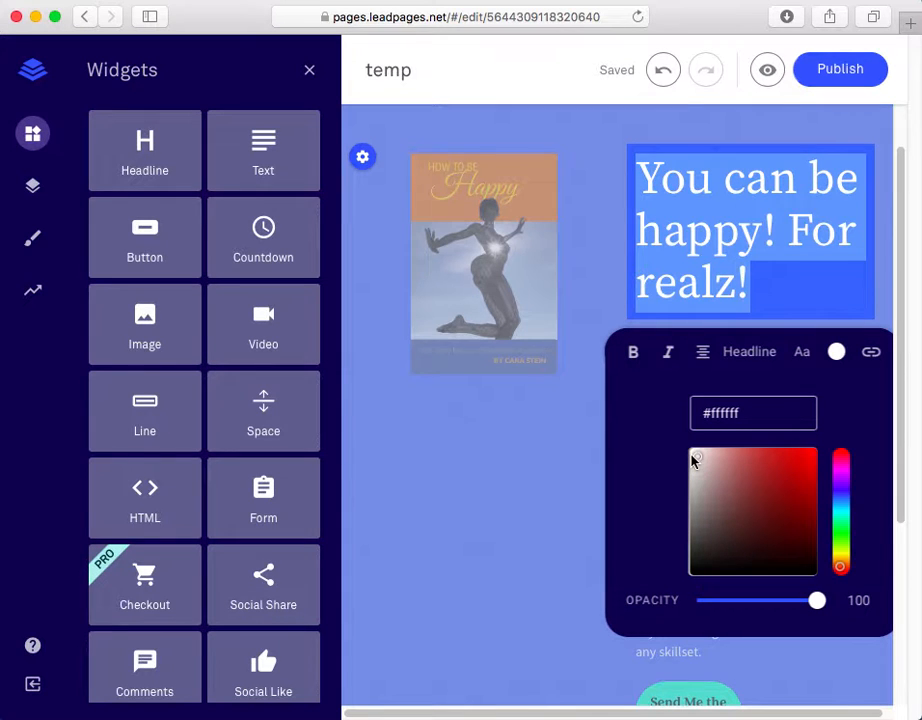
Step: Try Source Sans Pro on the headline, and then set its font to Open Sans
click(802, 355)
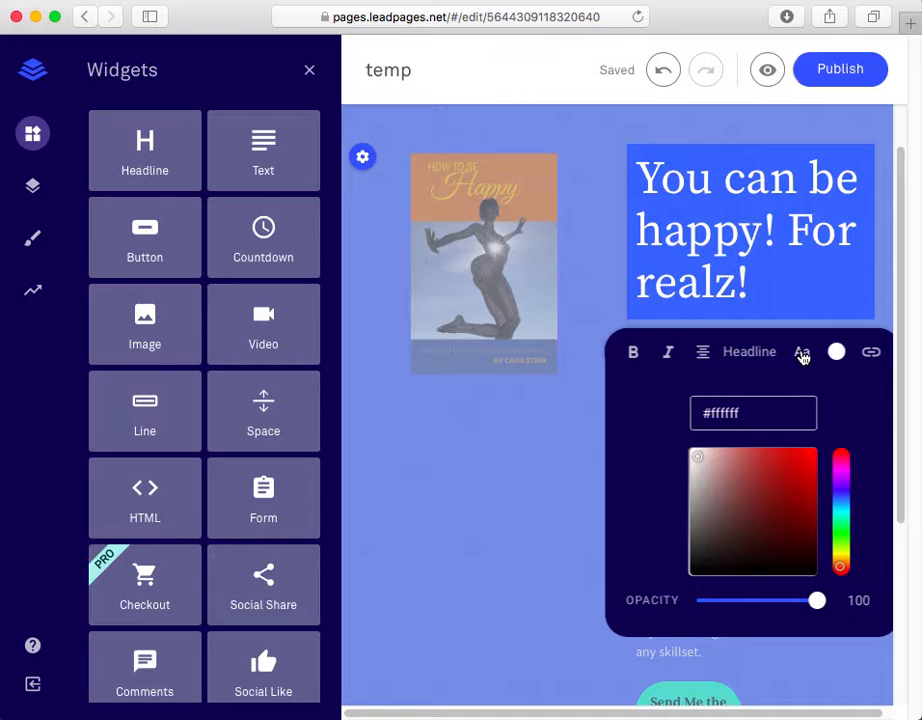
click(802, 355)
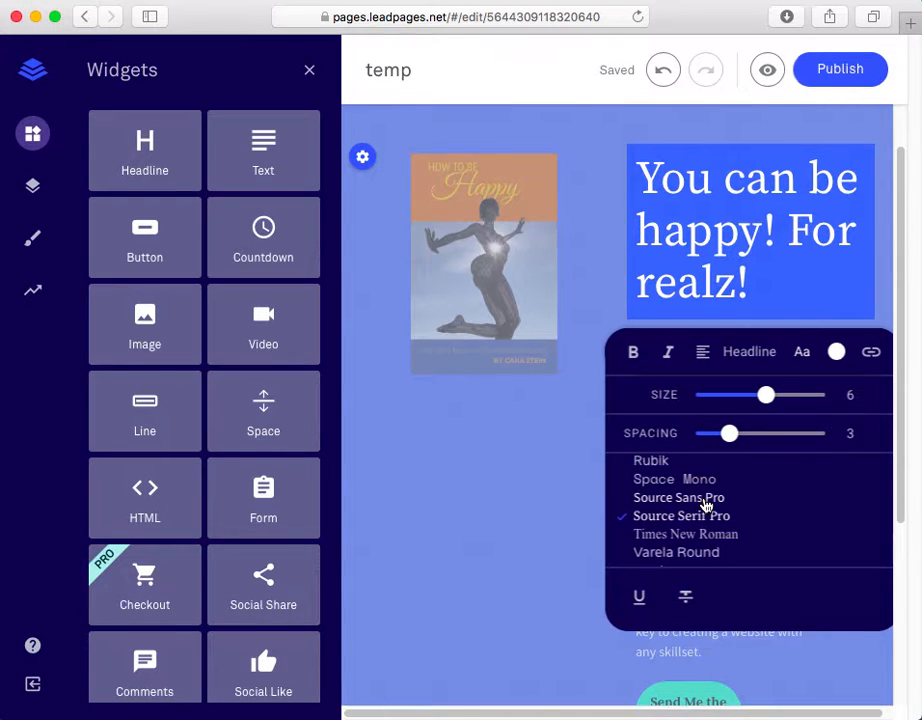
click(705, 500)
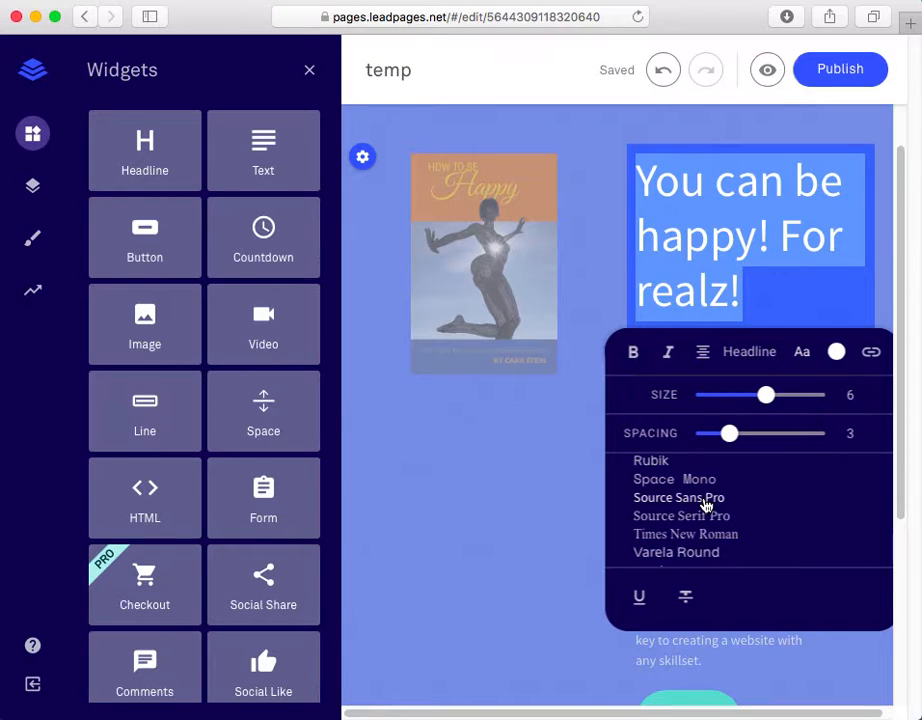
scroll(705, 505, down, 1)
scroll(705, 505, up, 5)
click(705, 505)
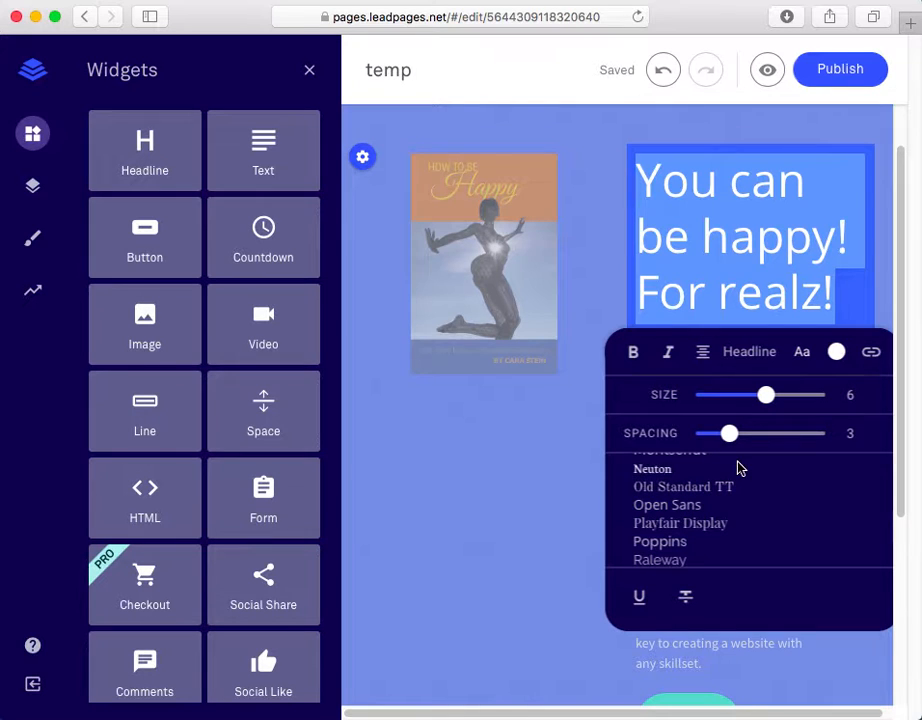
Step: Make the headline bold and reduce its text size to 5
click(634, 353)
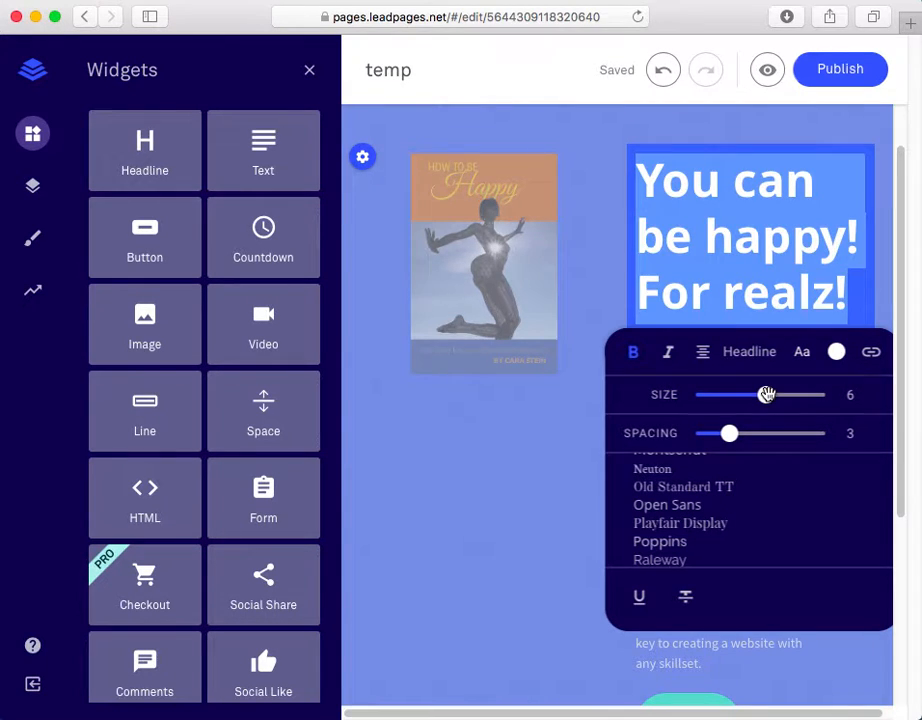
drag(766, 394, 758, 394)
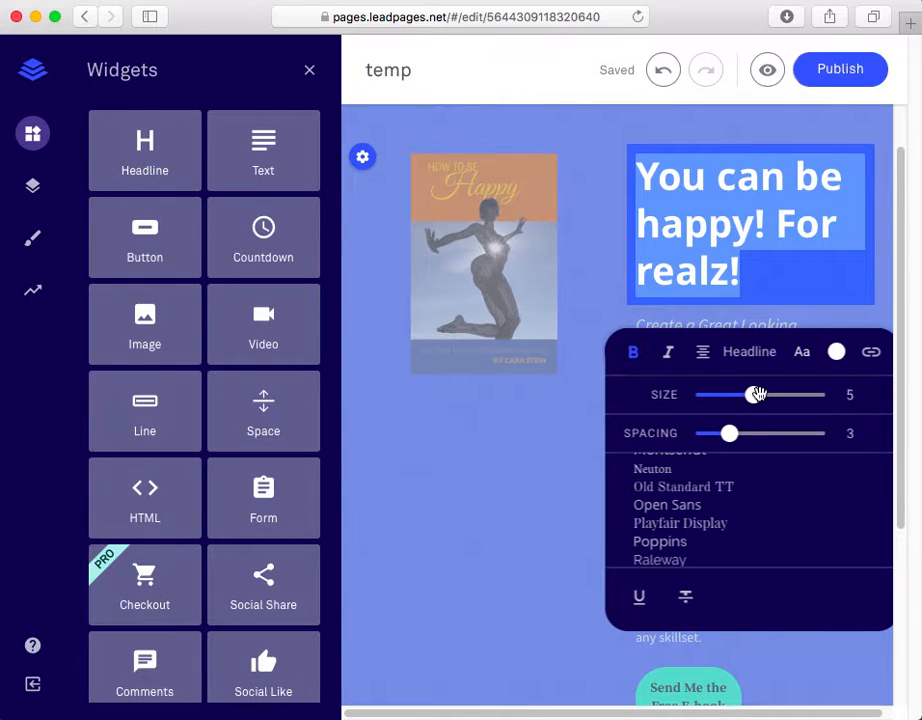
click(539, 469)
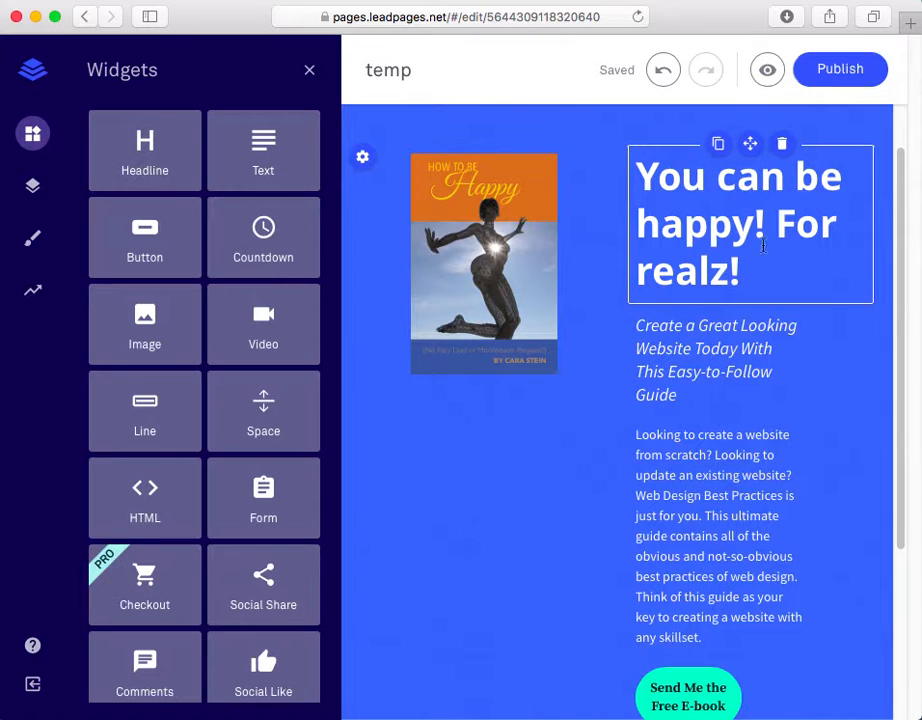
Step: Replace "Create a Great Looking Website" in the italic subheadline with "Learn the top secrets of being happy"
scroll(750, 465, down, 2)
scroll(750, 466, up, 2)
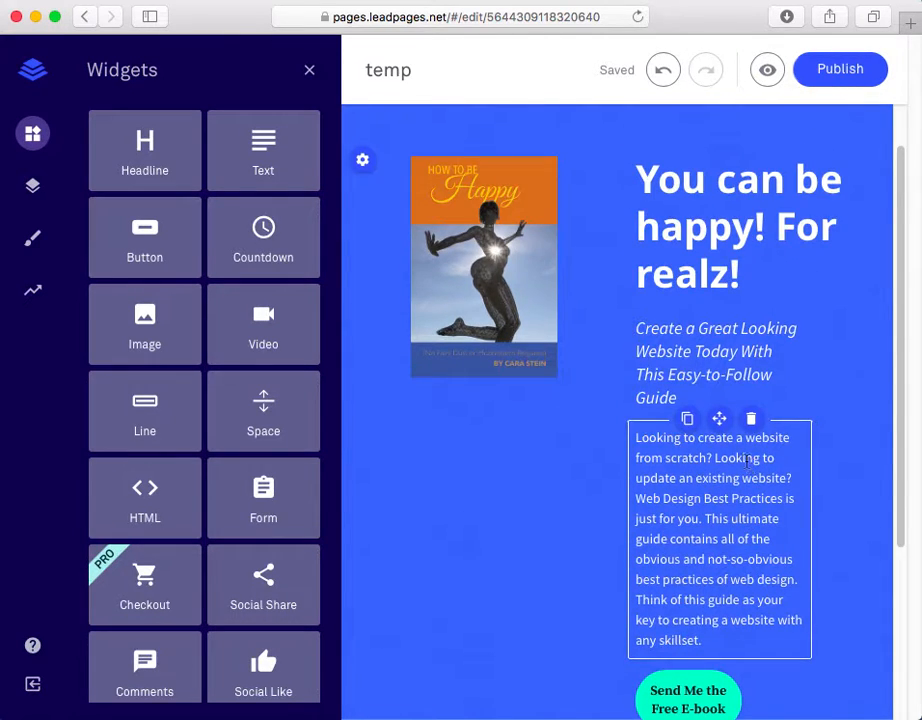
click(704, 362)
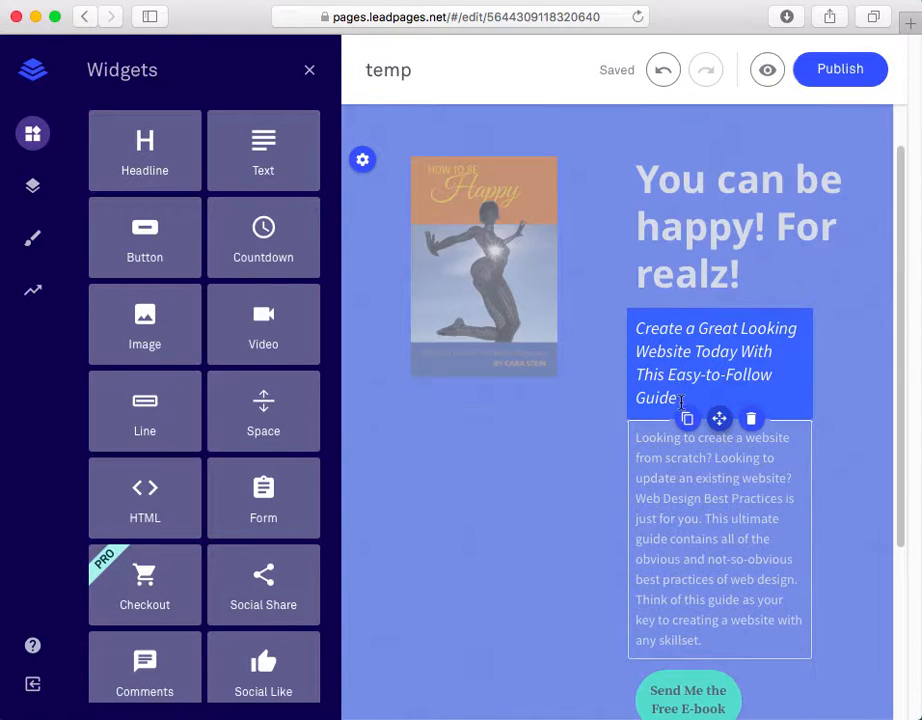
click(678, 351)
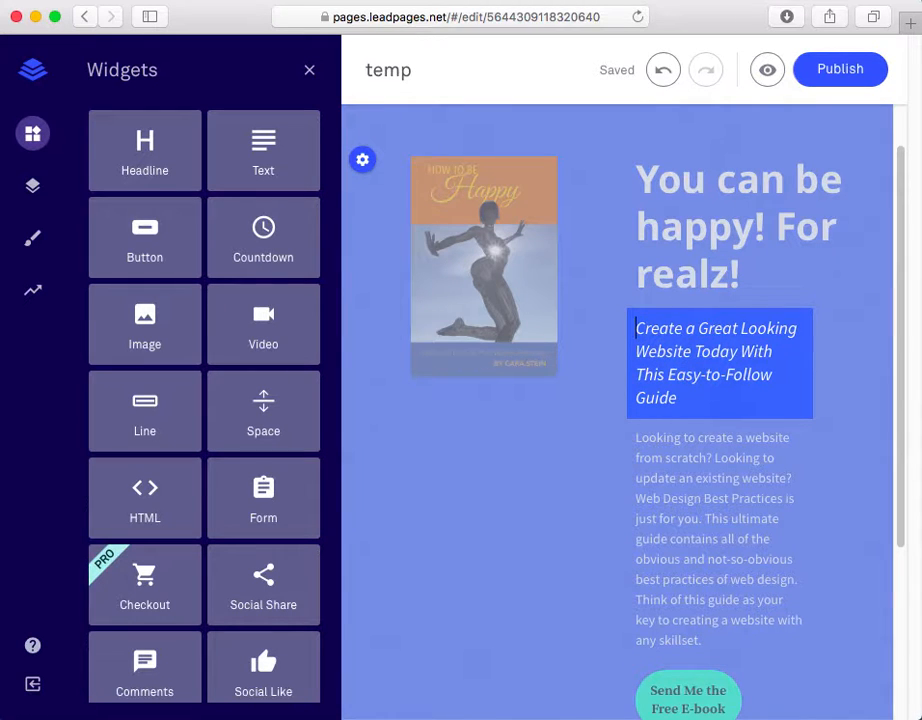
key(super+a)
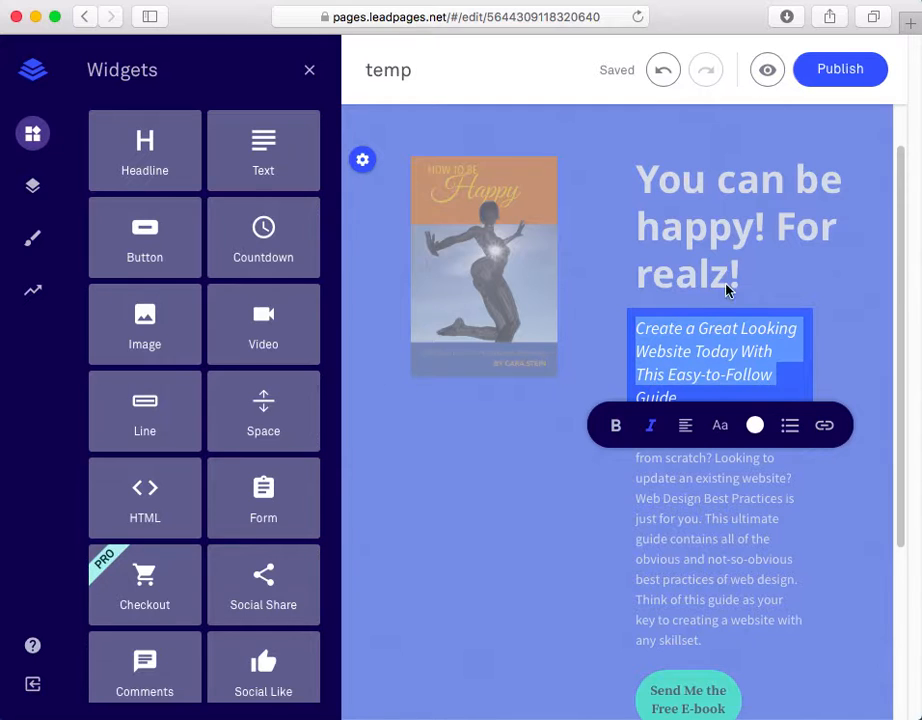
click(690, 357)
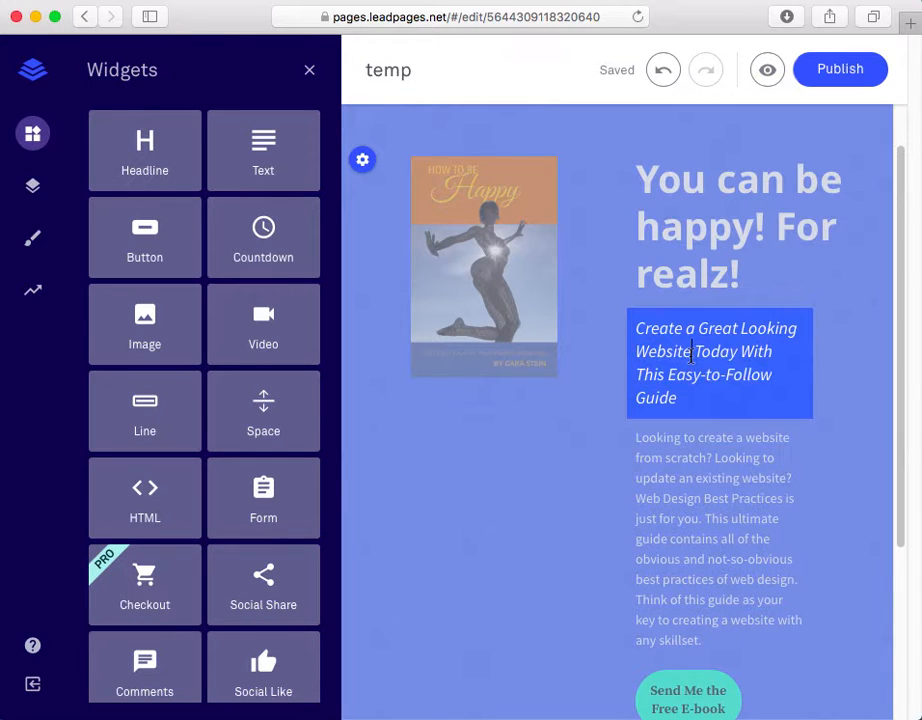
key(BackSpace)
key(BackSpace)
key(BackSpace)
key(BackSpace)
key(BackSpace)
key(BackSpace)
key(BackSpace)
key(BackSpace)
key(BackSpace)
key(BackSpace)
key(BackSpace)
key(BackSpace)
key(BackSpace)
key(BackSpace)
key(BackSpace)
key(BackSpace)
key(BackSpace)
key(BackSpace)
key(BackSpace)
key(BackSpace)
key(BackSpace)
key(BackSpace)
key(BackSpace)
key(BackSpace)
key(BackSpace)
key(BackSpace)
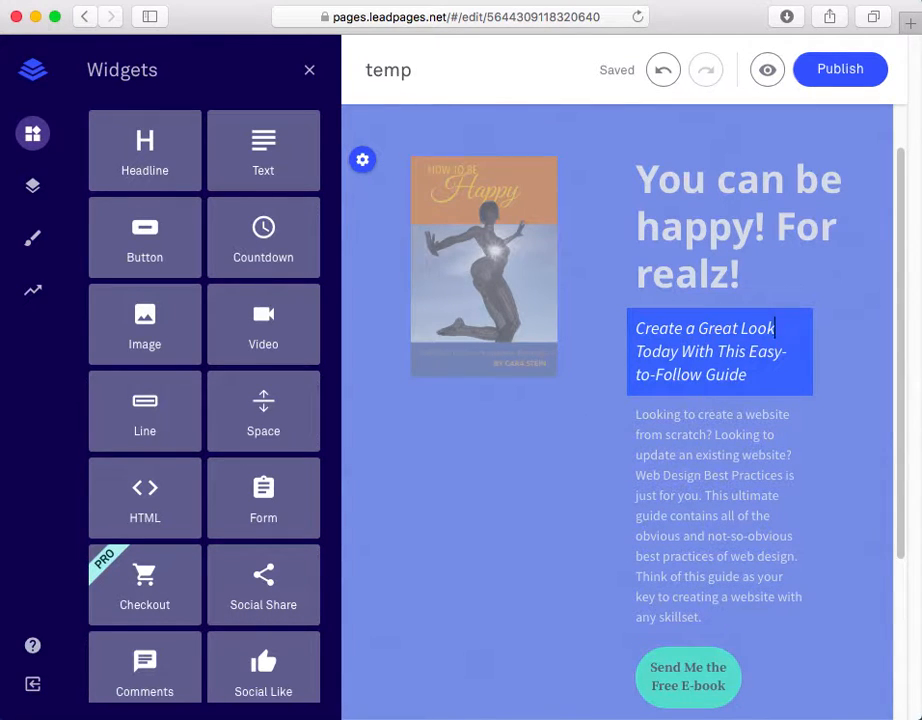
key(BackSpace)
key(BackSpace)
key(BackSpace)
key(BackSpace)
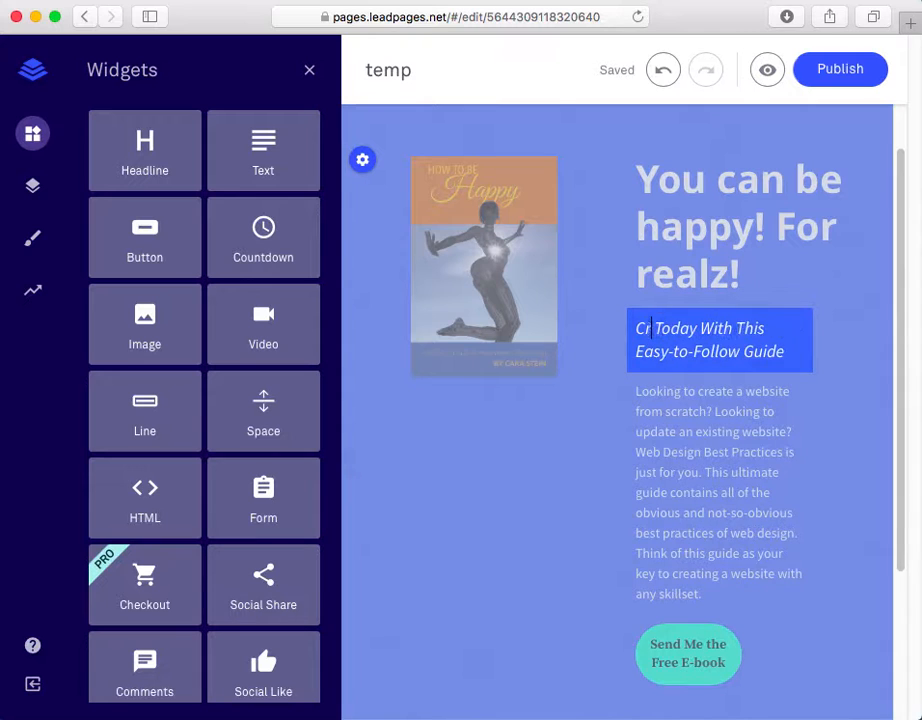
text(Learn the )
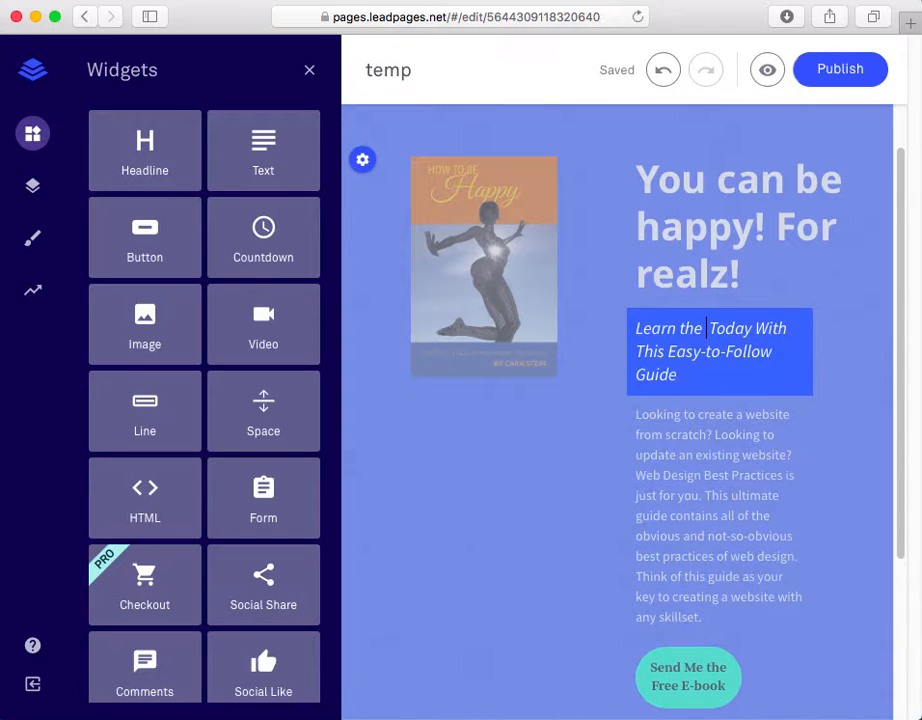
text(top secrets)
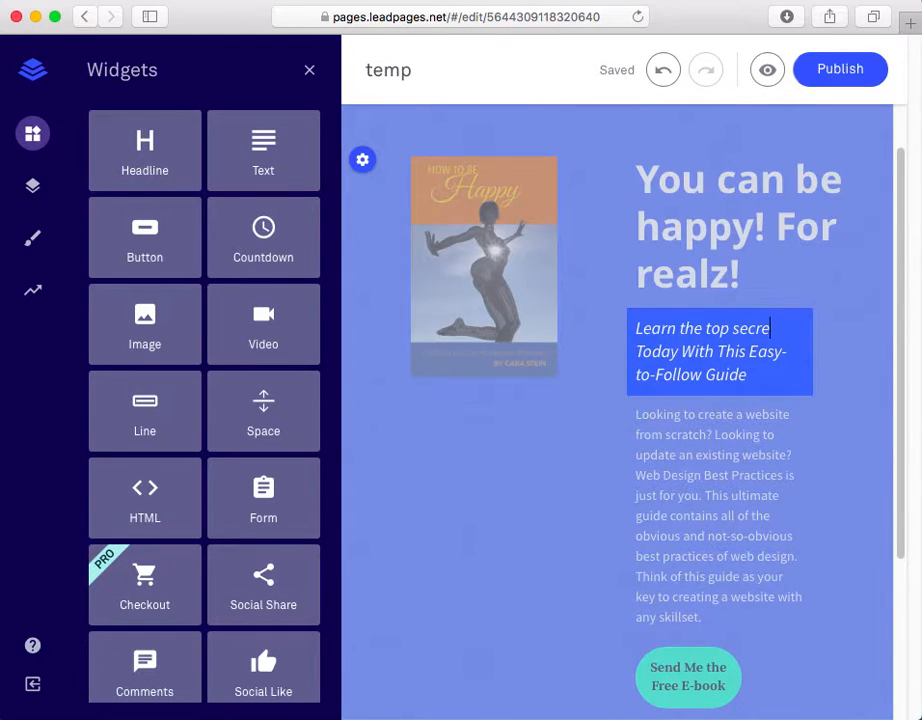
text( of being hap)
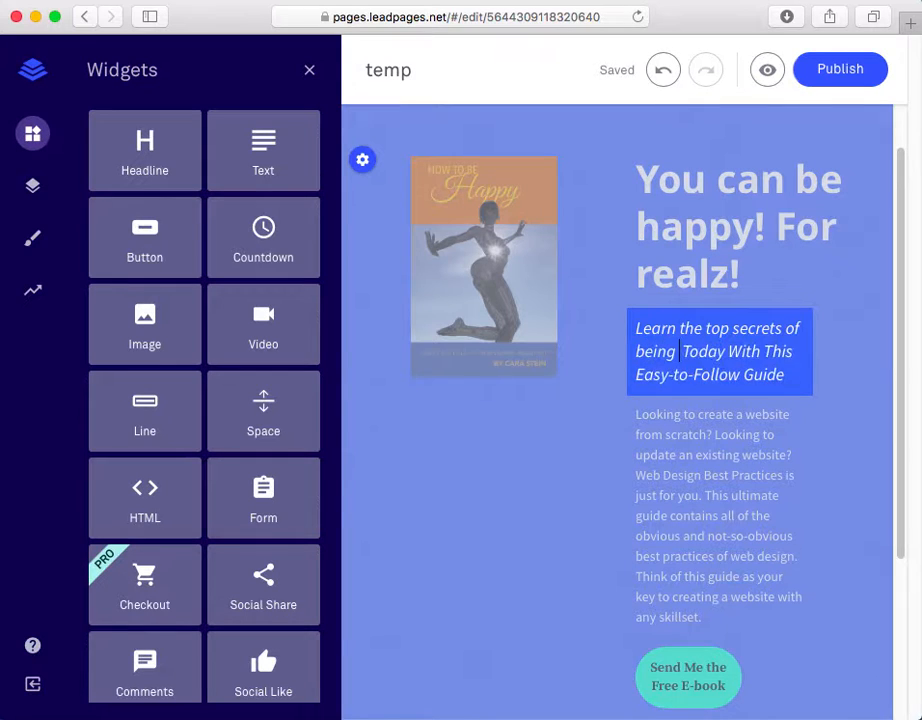
text(py)
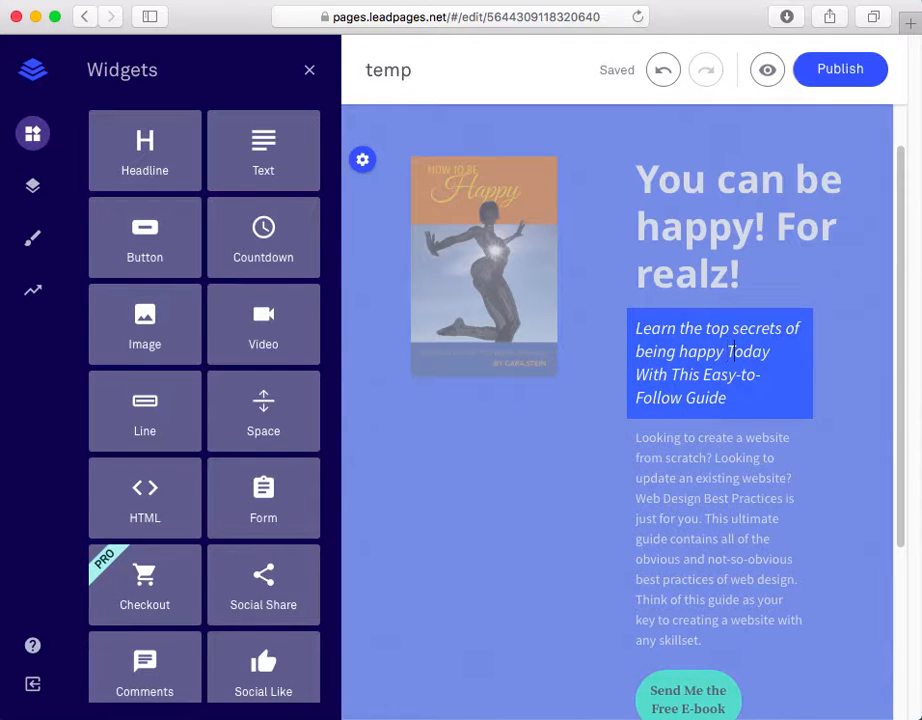
Step: Change the rest of the subheadline to lowercase so it reads "today with this easy-to-follow guide"
key(BackSpace)
text(t)
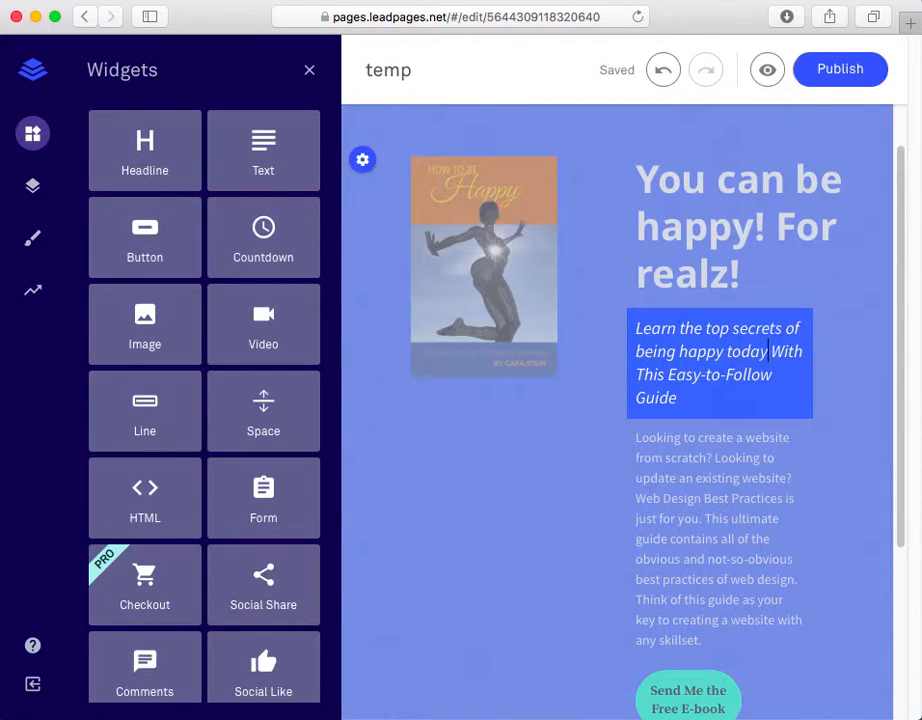
key(BackSpace)
text(w)
key(BackSpace)
text(t)
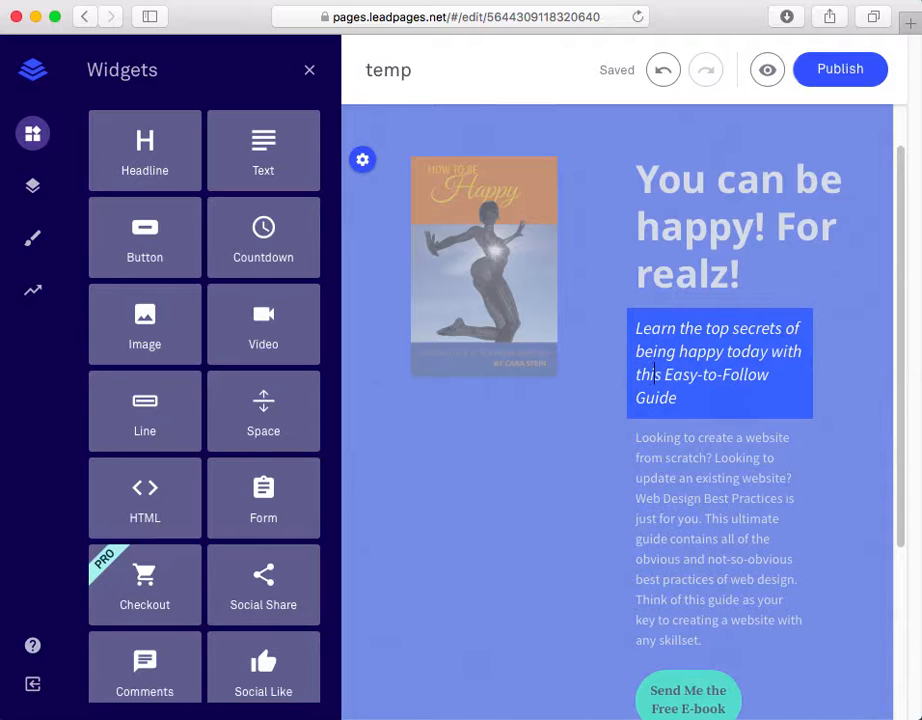
key(BackSpace)
text(e)
key(BackSpace)
text(f)
key(Down)
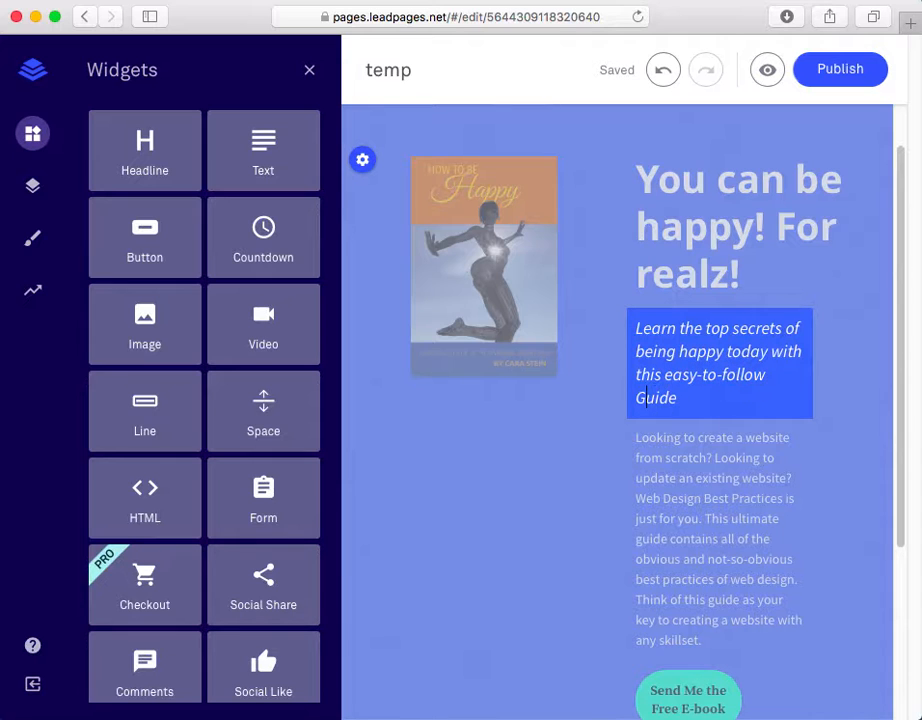
key(BackSpace)
text(g)
click(848, 443)
Step: Delete the website-design description paragraph below the italic subheadline
click(700, 458)
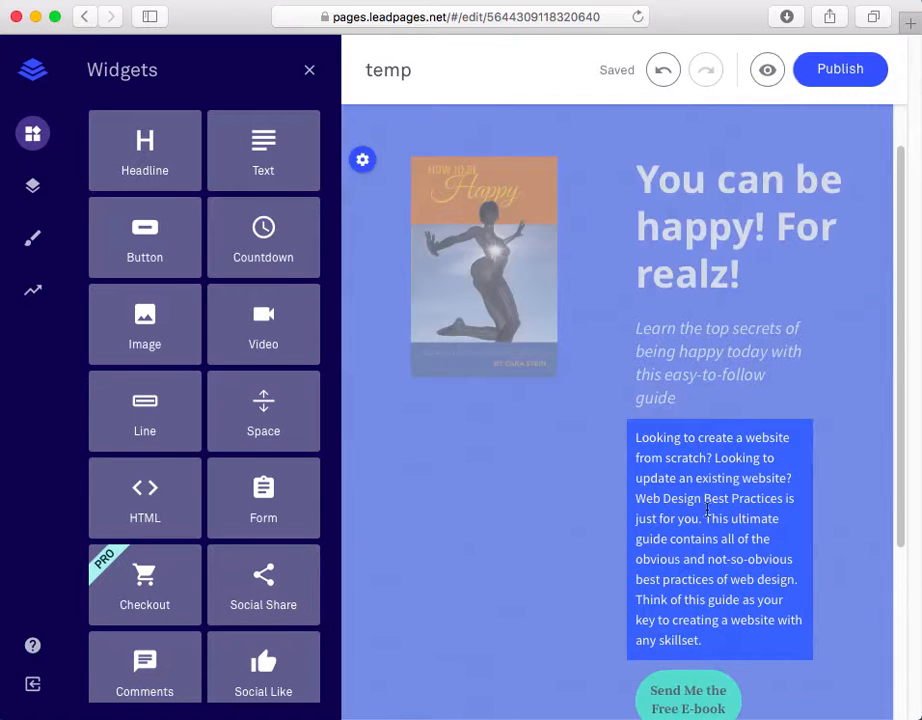
scroll(700, 480, down, 3)
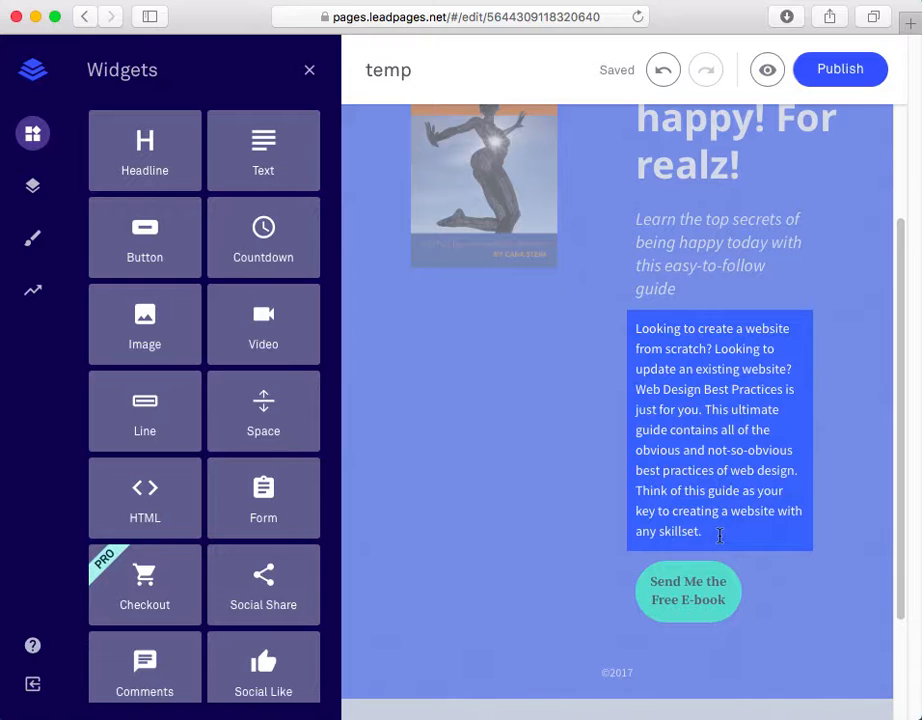
drag(719, 535, 636, 328)
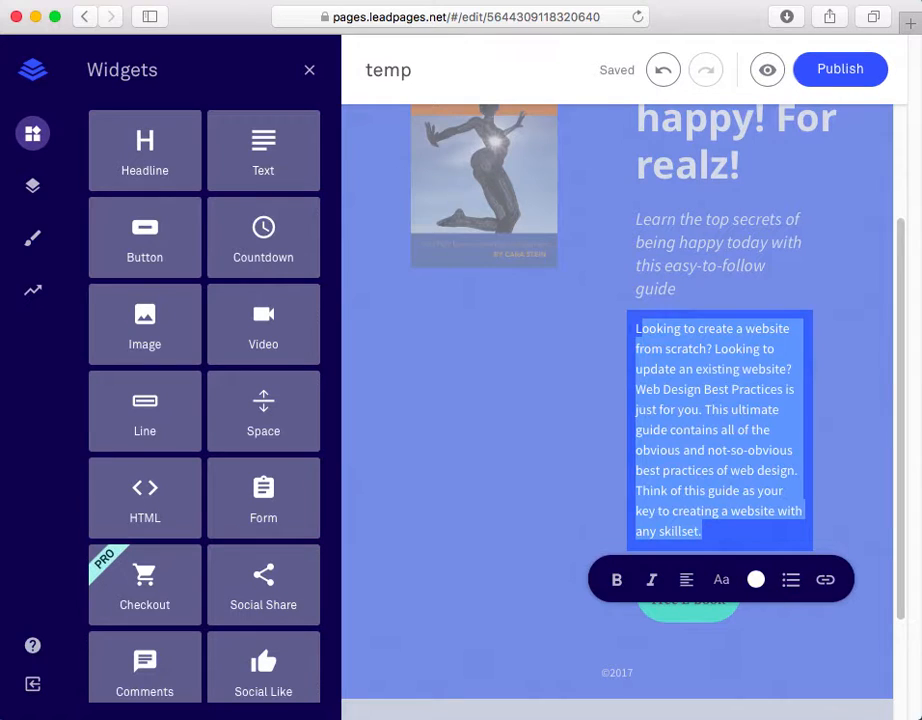
click(638, 328)
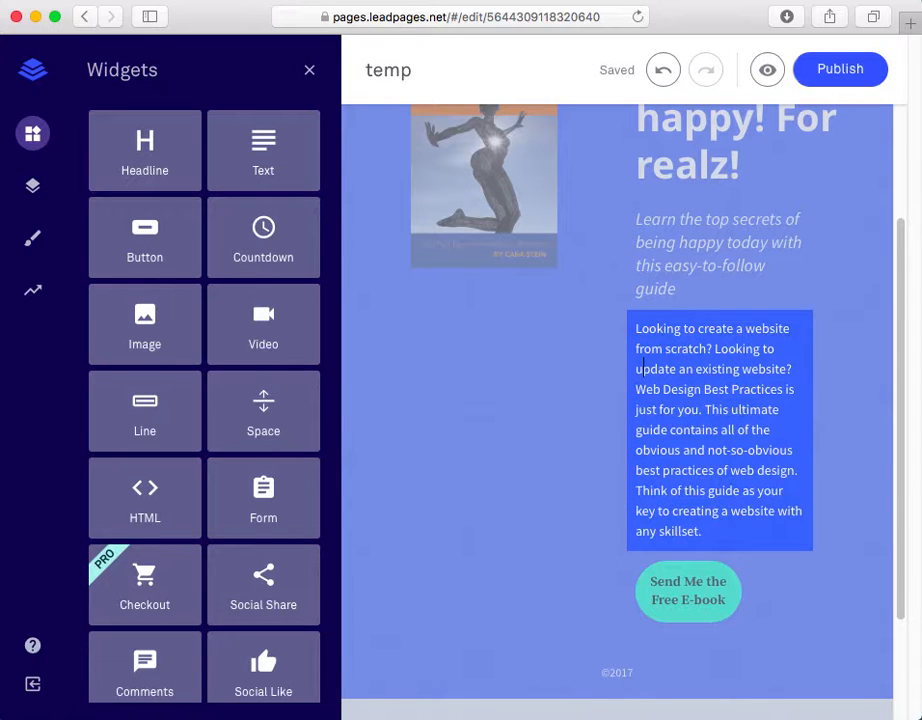
click(722, 368)
click(849, 374)
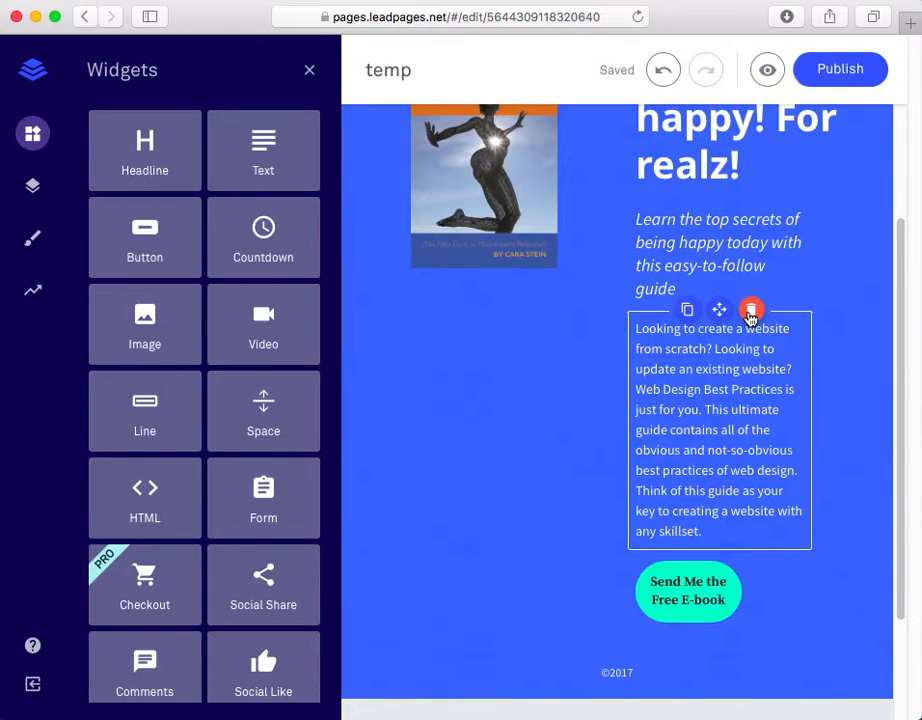
click(751, 310)
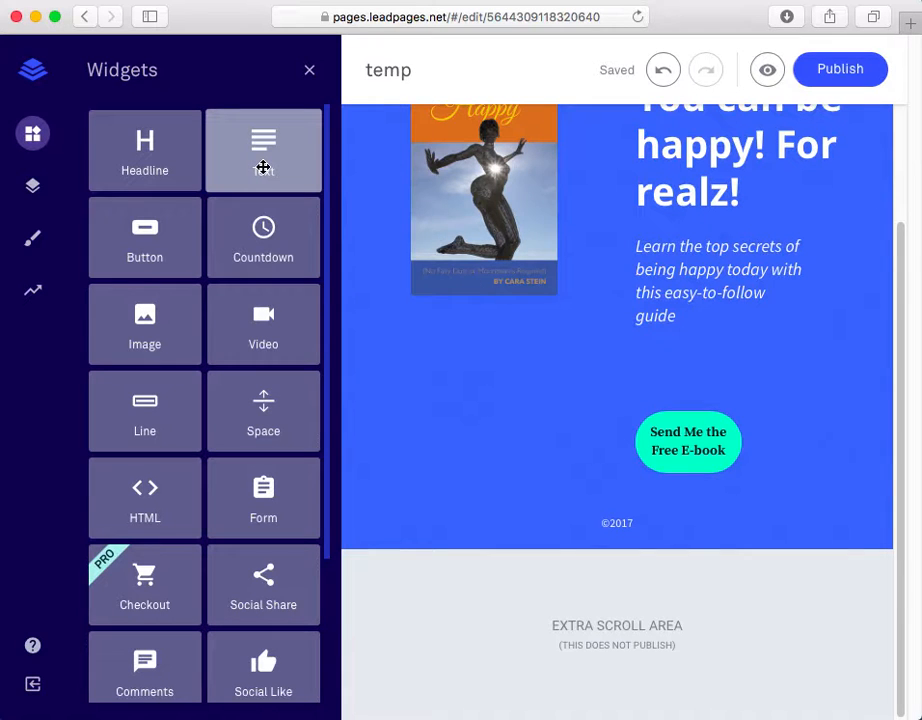
Step: Add a Text widget above the "Send Me the Free E-book" button and delete the empty block above it
drag(263, 167, 731, 377)
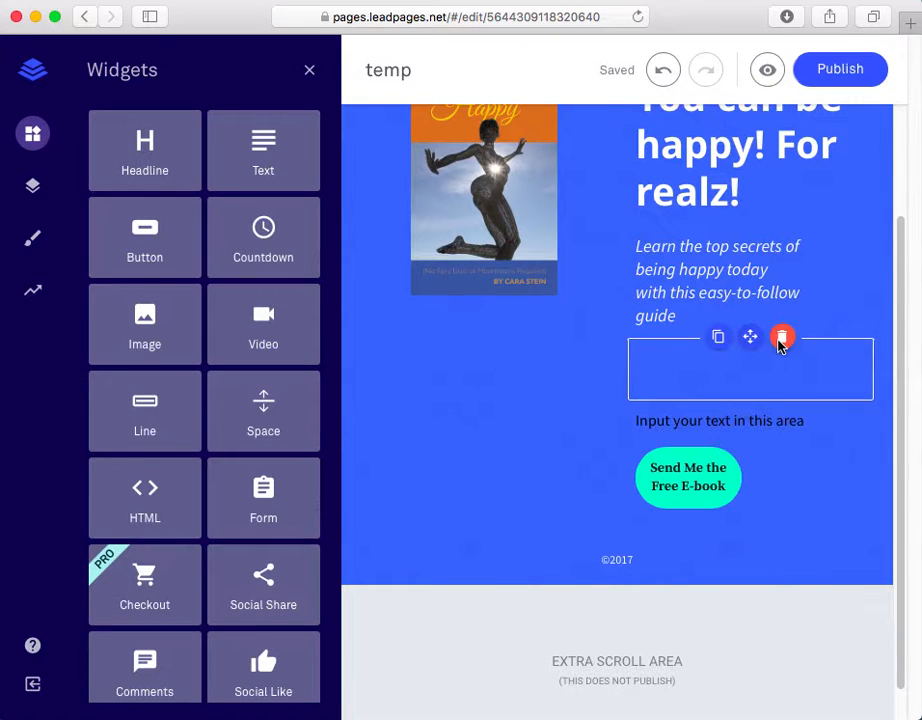
click(782, 338)
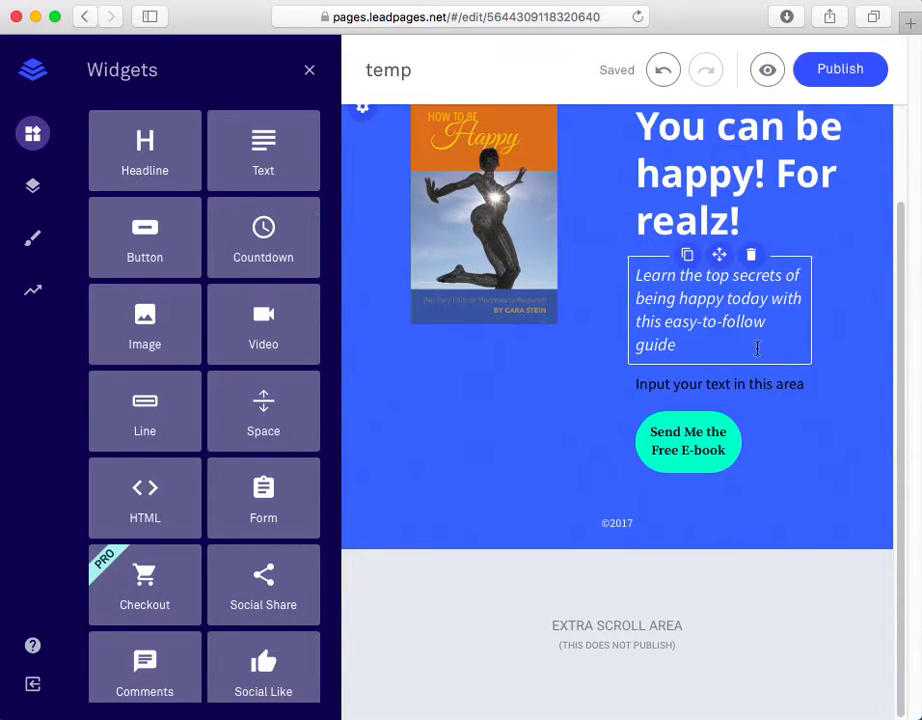
Step: Replace the placeholder in the new text block with "This book is great!"
click(800, 383)
key(BackSpace)
key(BackSpace)
key(BackSpace)
key(BackSpace)
key(BackSpace)
key(BackSpace)
key(BackSpace)
key(BackSpace)
key(BackSpace)
key(BackSpace)
key(BackSpace)
key(BackSpace)
key(BackSpace)
key(BackSpace)
key(BackSpace)
key(BackSpace)
key(BackSpace)
key(BackSpace)
key(BackSpace)
key(BackSpace)
key(BackSpace)
key(BackSpace)
key(BackSpace)
key(BackSpace)
key(BackSpace)
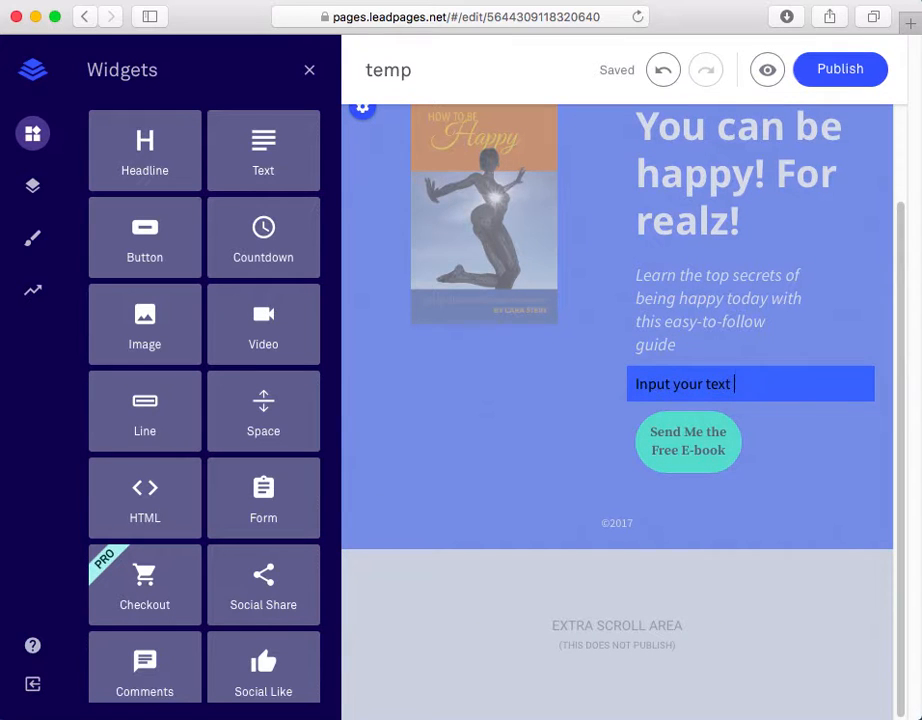
text(This book is great!)
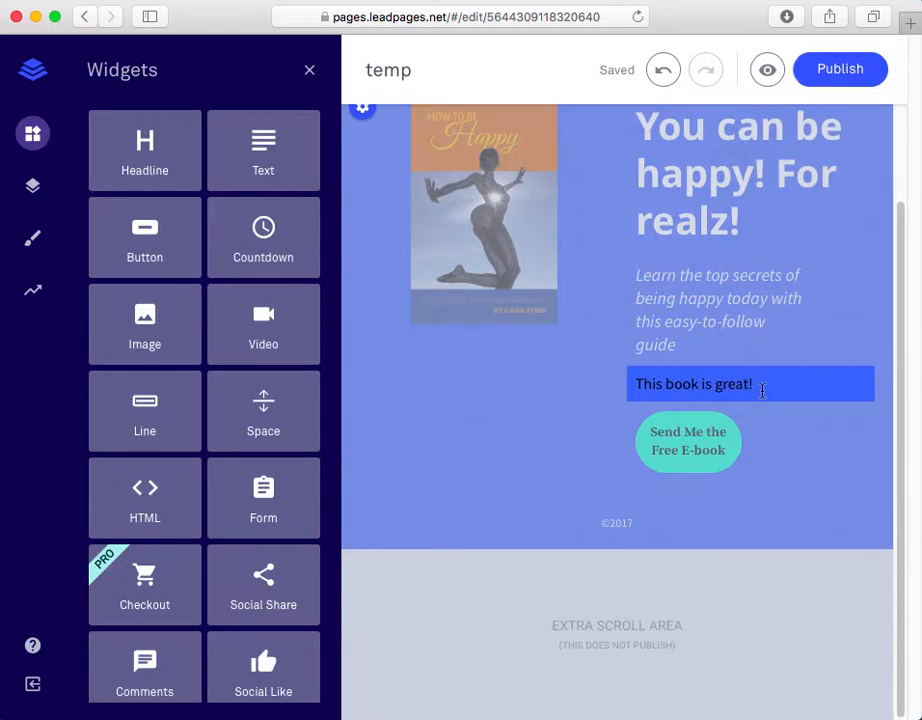
Step: Clear all the text from the text block above the button, leaving the block empty
drag(608, 383, 755, 384)
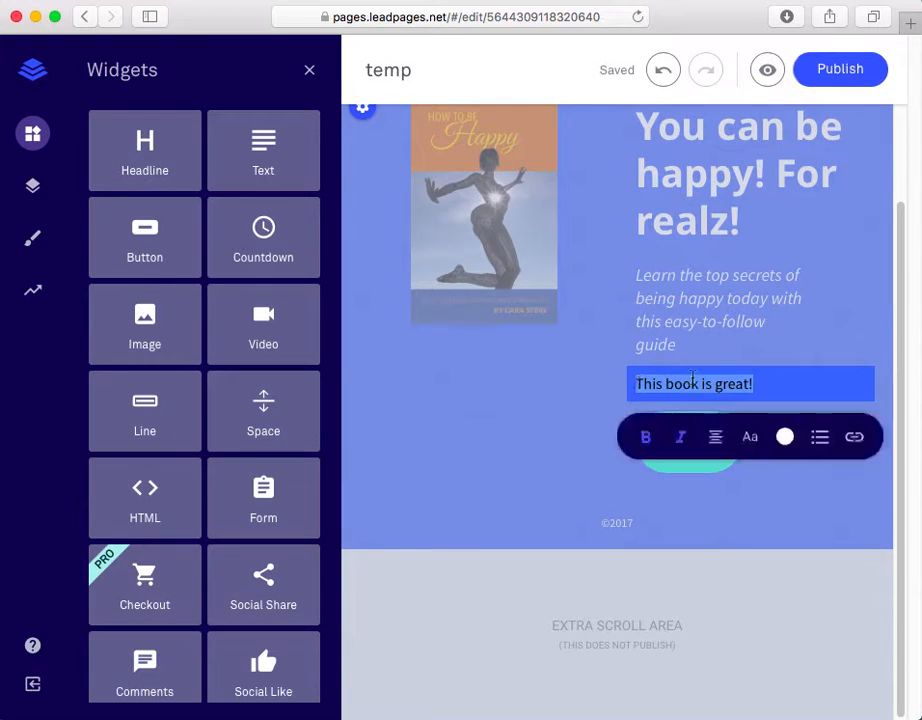
click(752, 383)
key(BackSpace)
key(BackSpace)
key(BackSpace)
key(BackSpace)
key(BackSpace)
key(BackSpace)
key(BackSpace)
key(BackSpace)
key(BackSpace)
key(BackSpace)
key(BackSpace)
key(BackSpace)
key(BackSpace)
key(BackSpace)
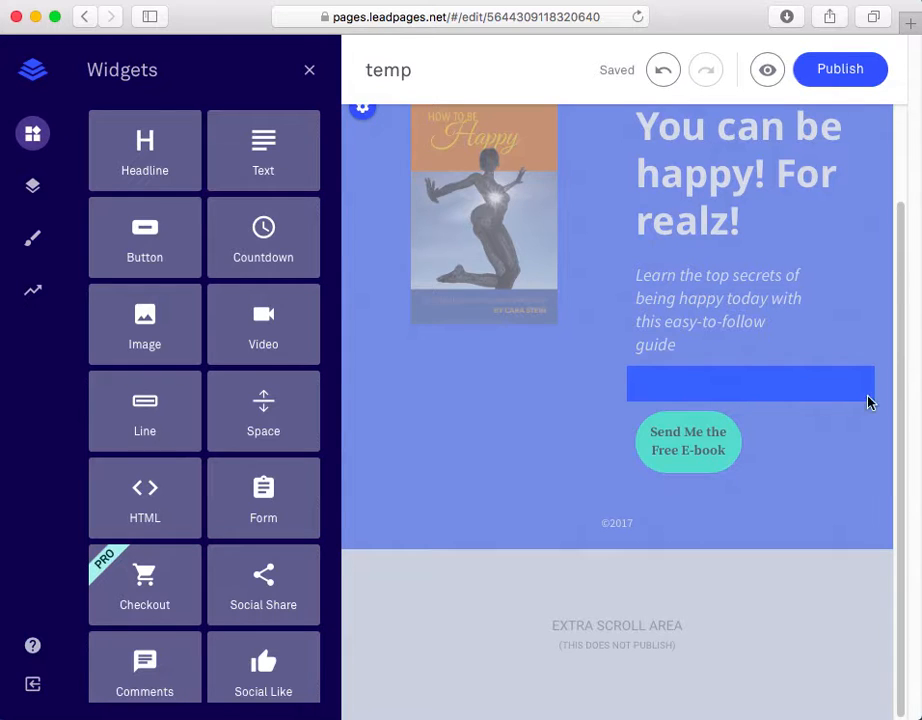
click(781, 280)
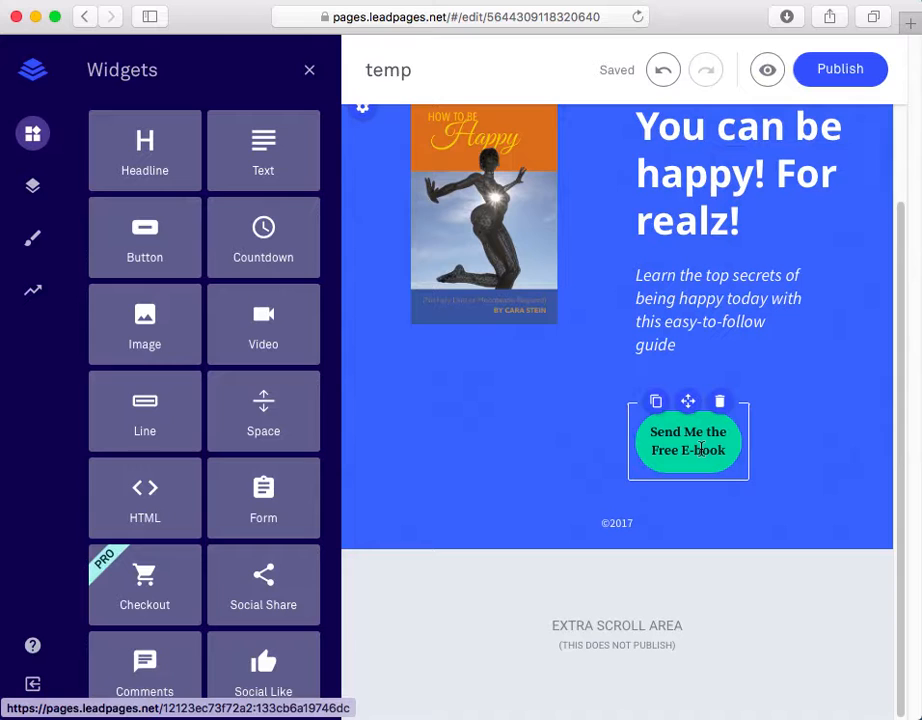
Step: Try several purple shades as the "Send Me the Free E-book" button's background, and then set it to white, #ffffff
click(699, 462)
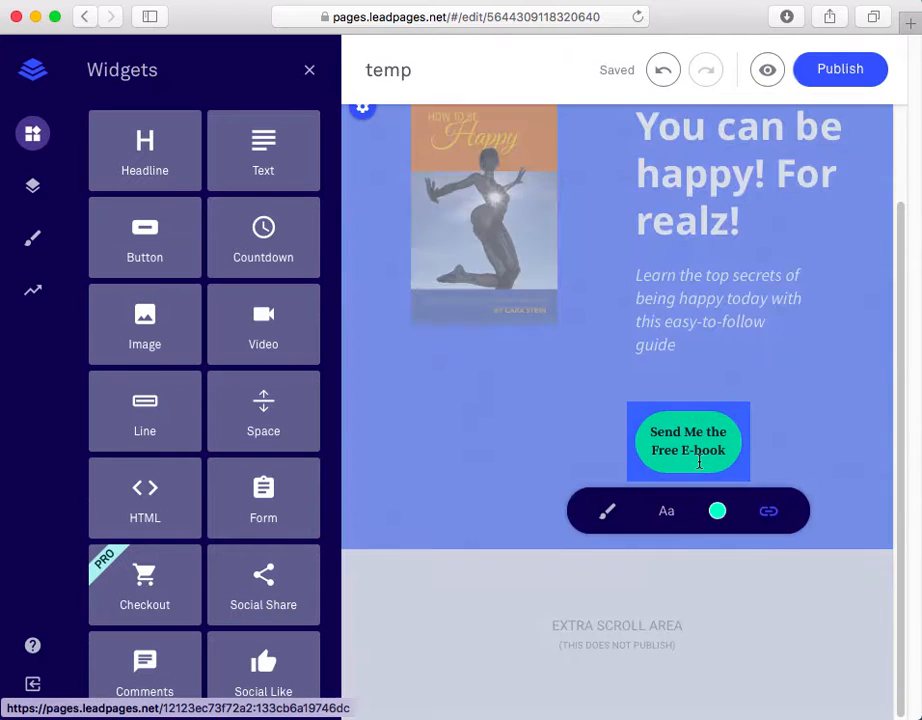
click(718, 511)
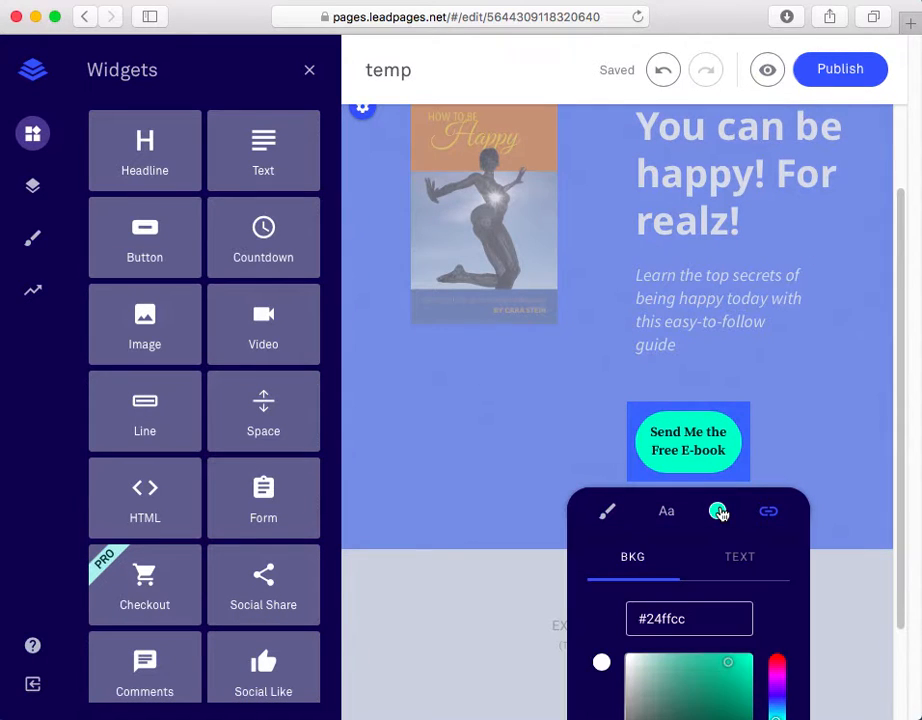
scroll(805, 422, down, 3)
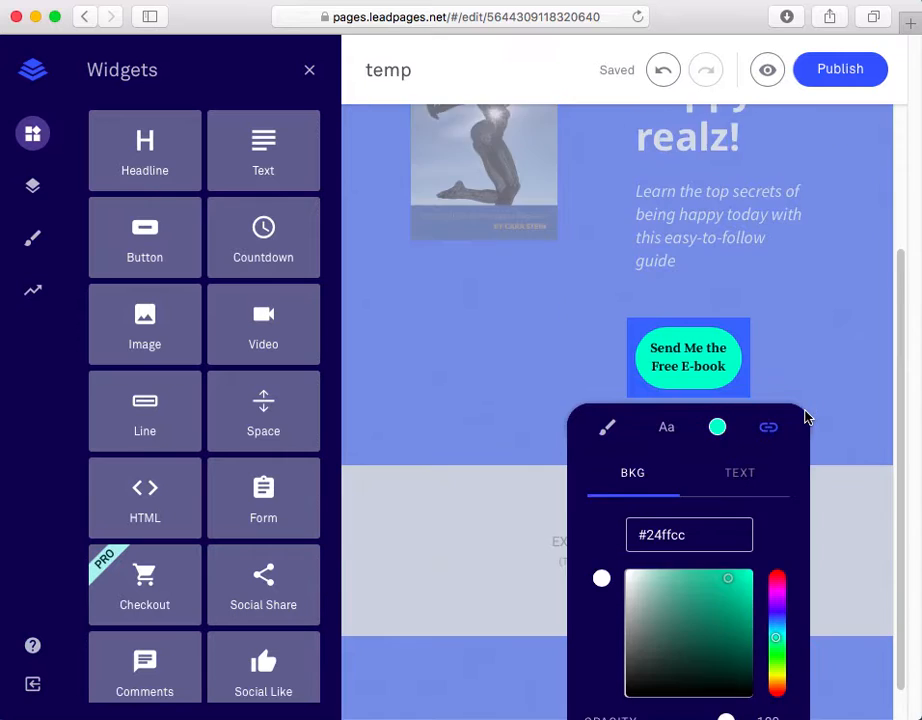
click(784, 582)
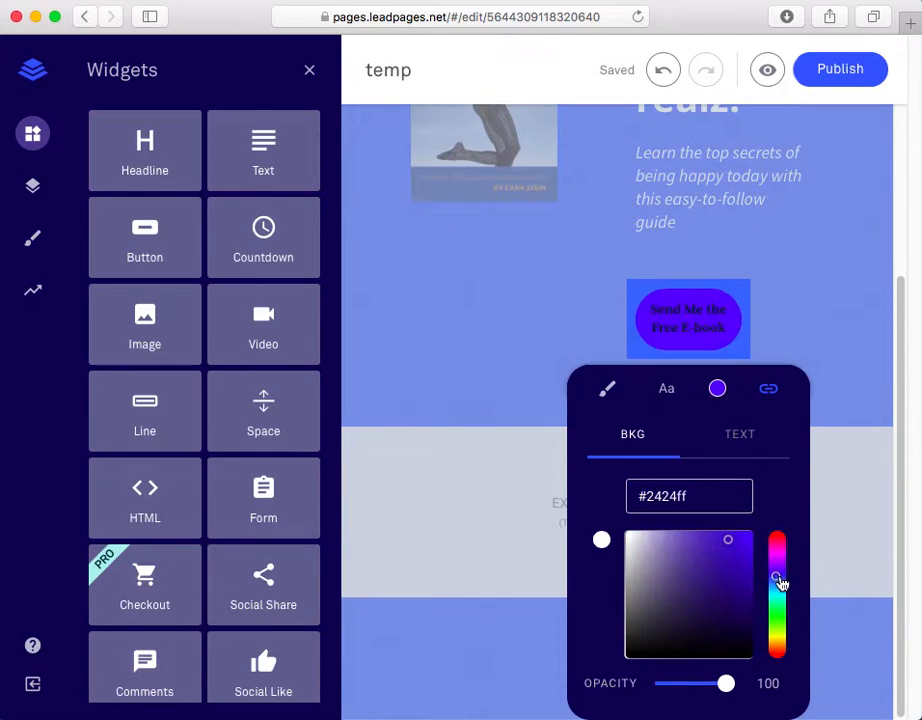
click(664, 550)
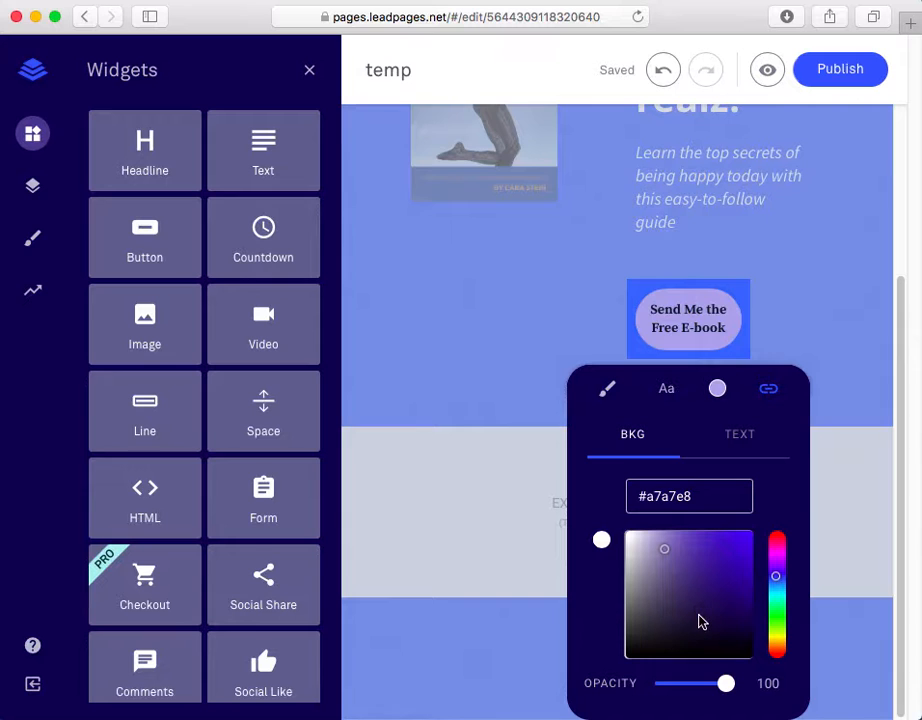
click(698, 615)
click(697, 551)
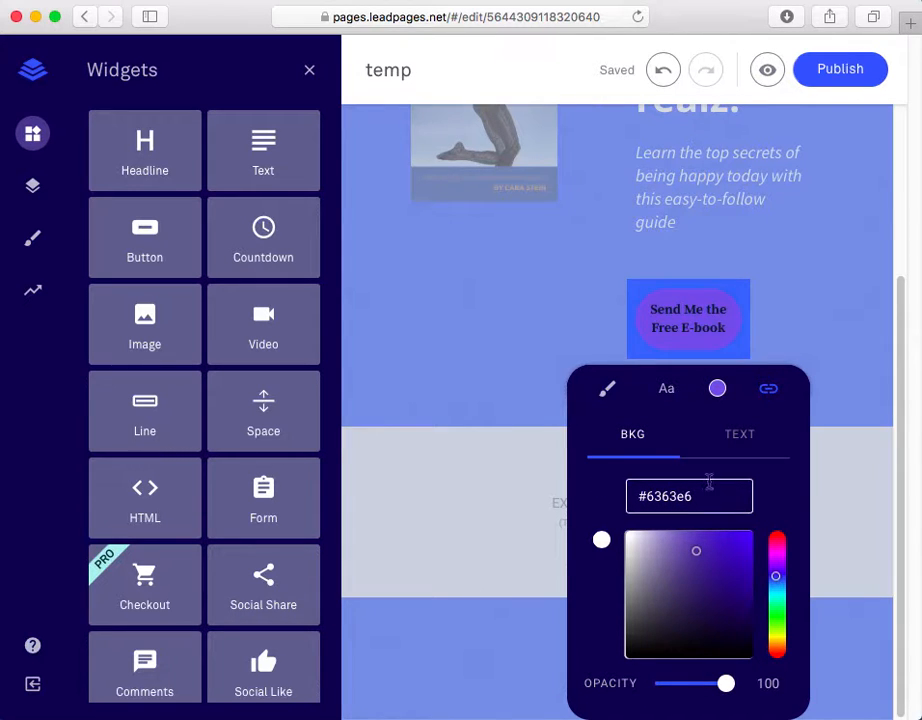
scroll(551, 127, up, 2)
scroll(551, 127, down, 2)
click(601, 541)
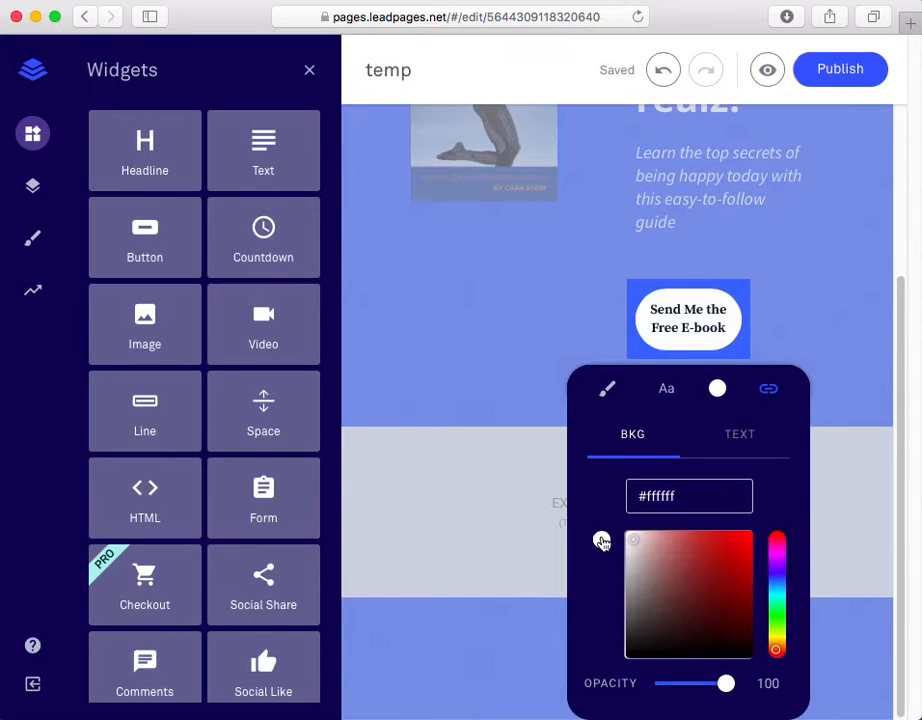
Step: Set the button text's font to Raleway
click(667, 391)
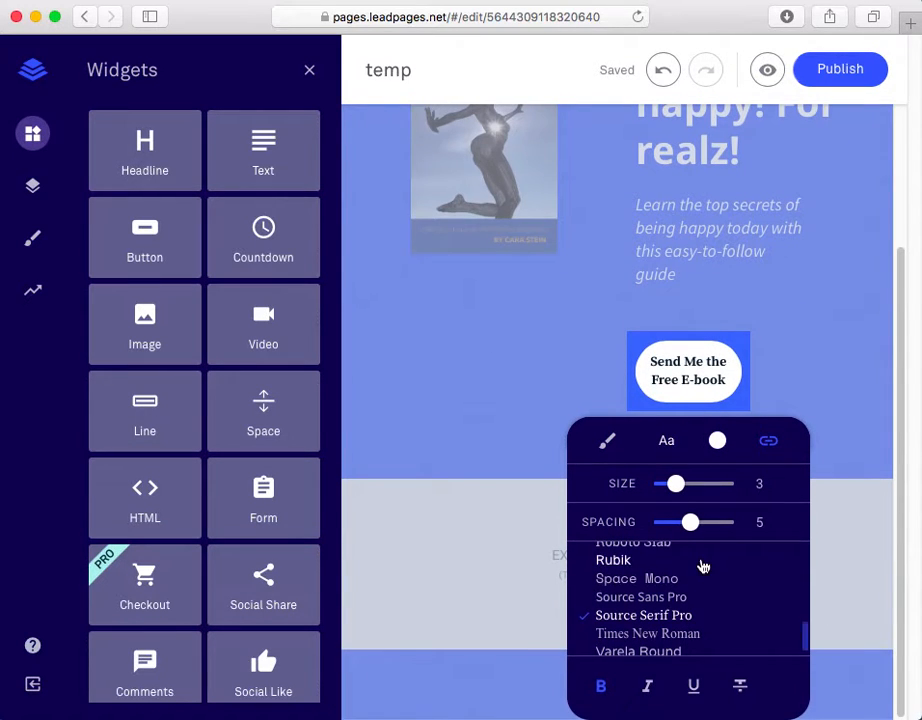
scroll(700, 582, up, 4)
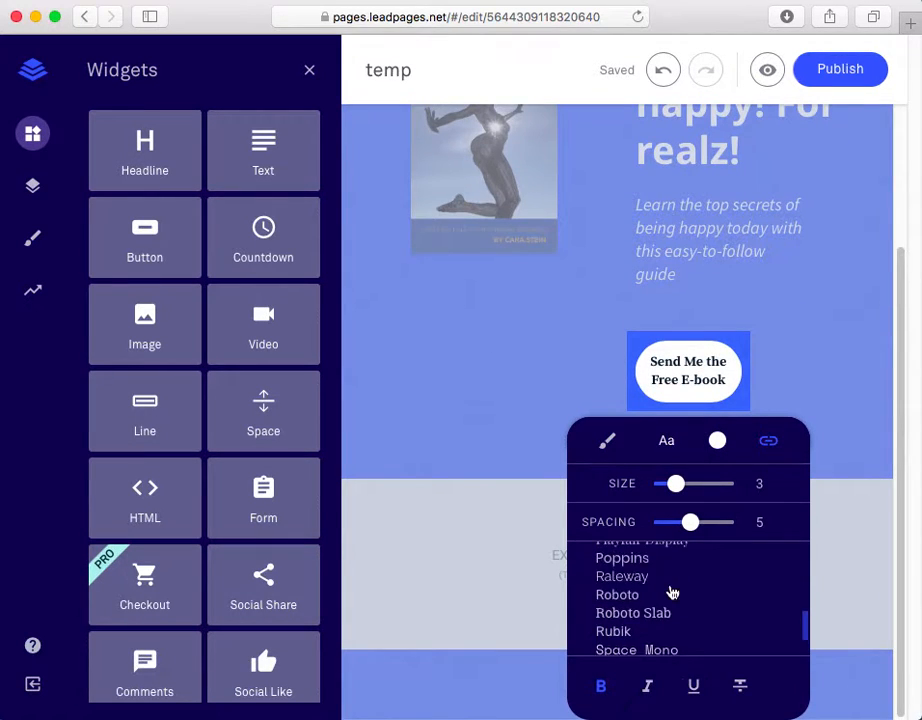
click(630, 578)
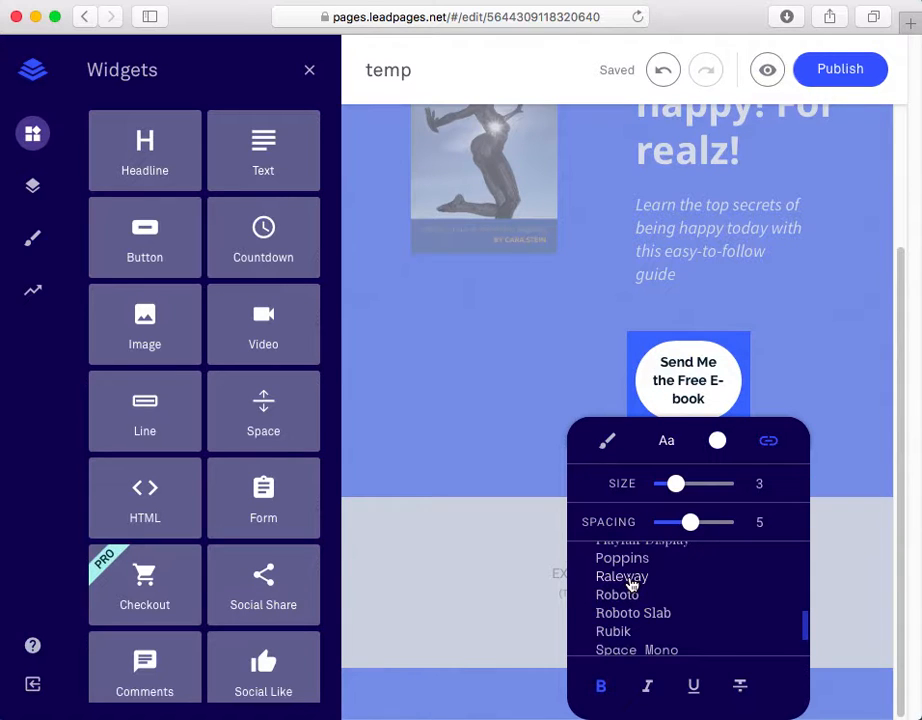
Step: Change the button's shape to Rounded
click(610, 448)
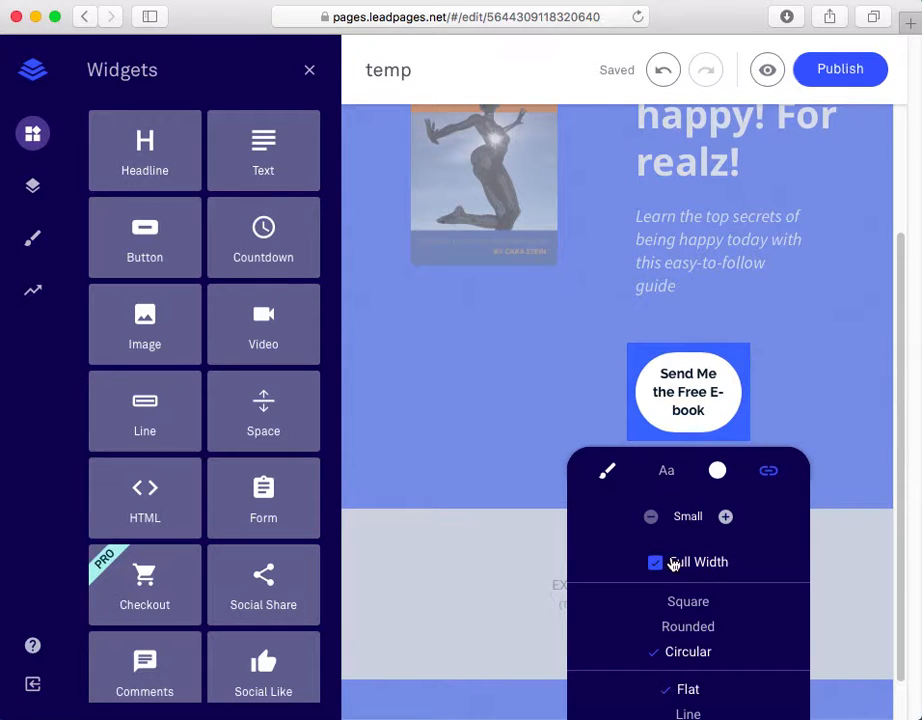
scroll(760, 553, down, 1)
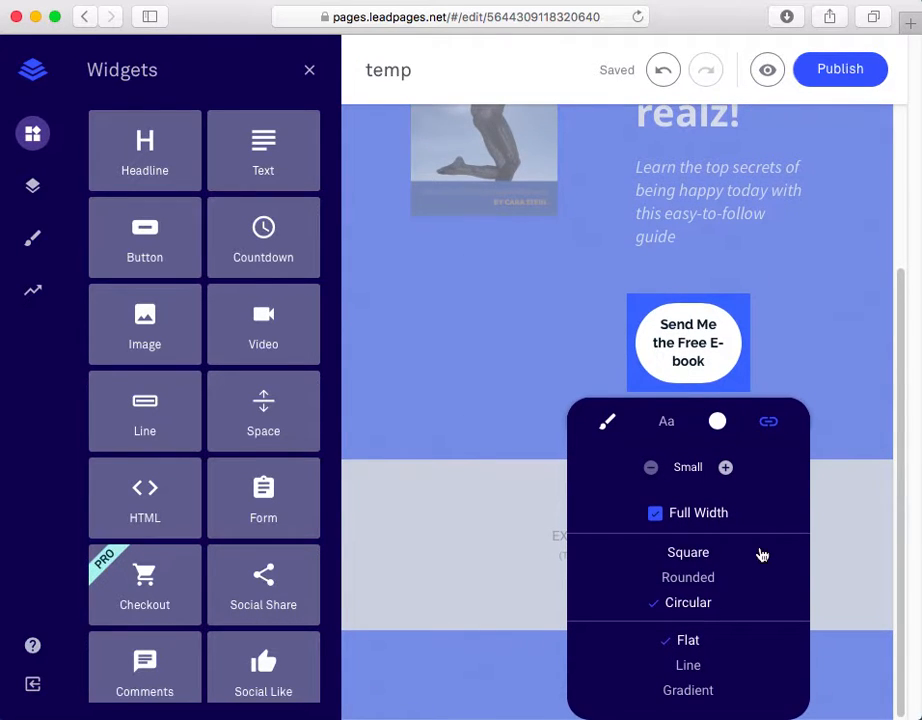
click(708, 580)
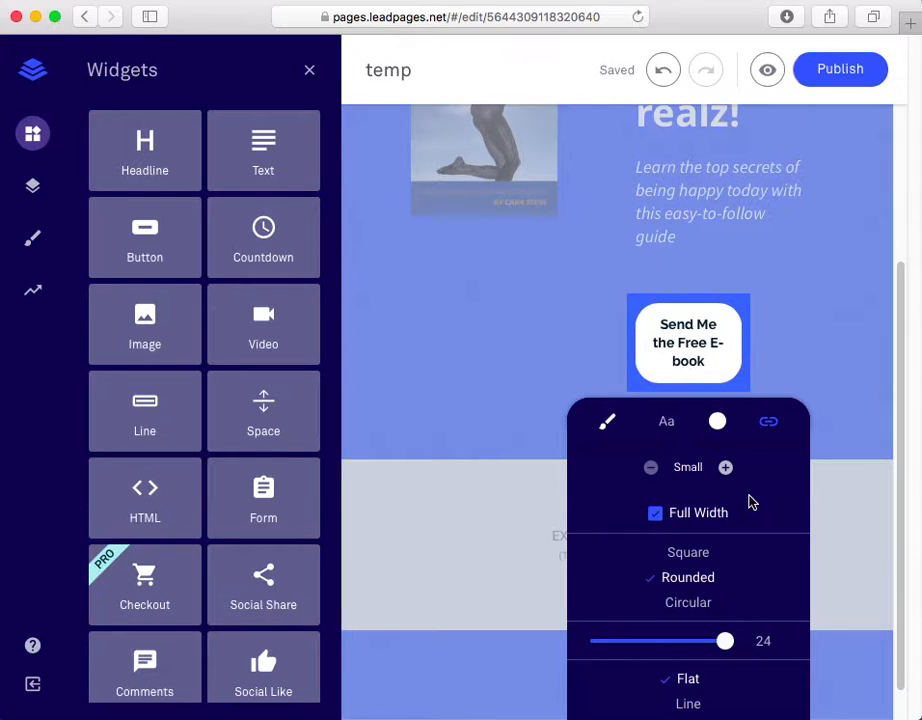
scroll(752, 502, down, 2)
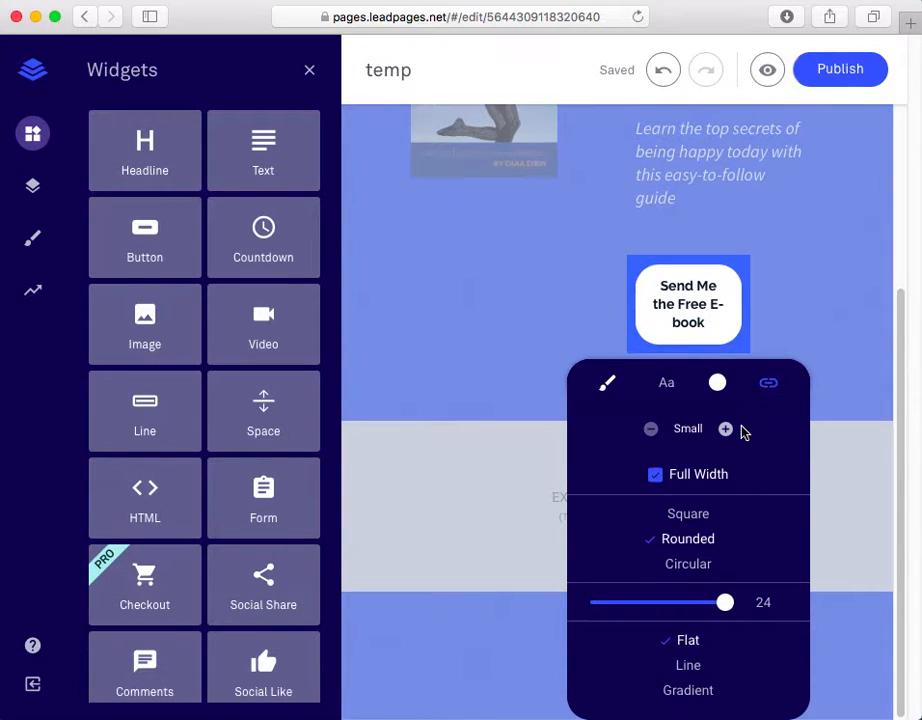
click(773, 289)
Step: Delete the empty columns beside the button and the subheadline so both span the full column width
click(796, 436)
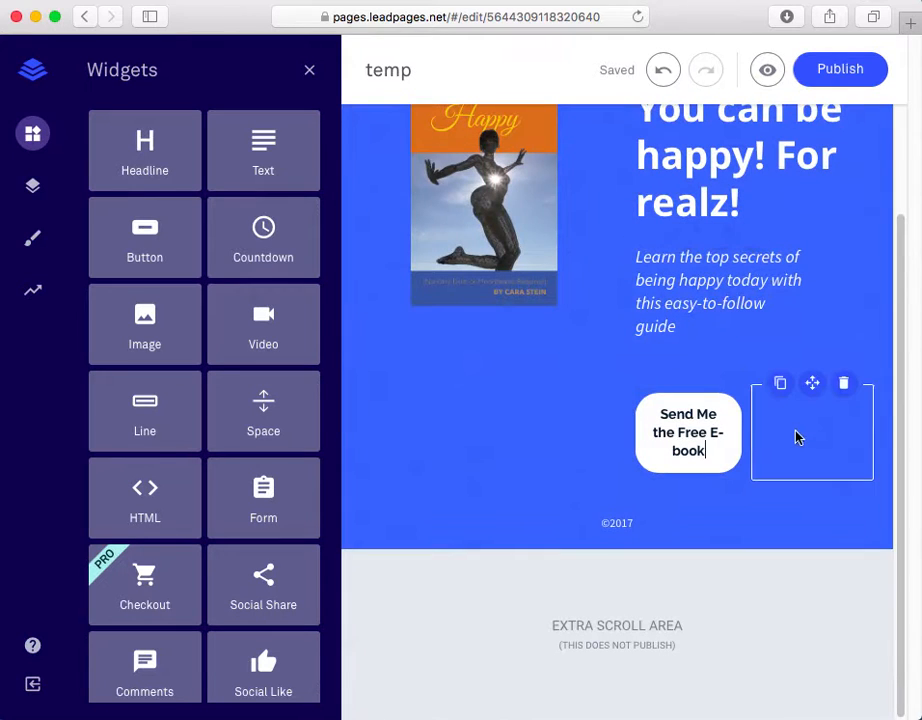
click(846, 385)
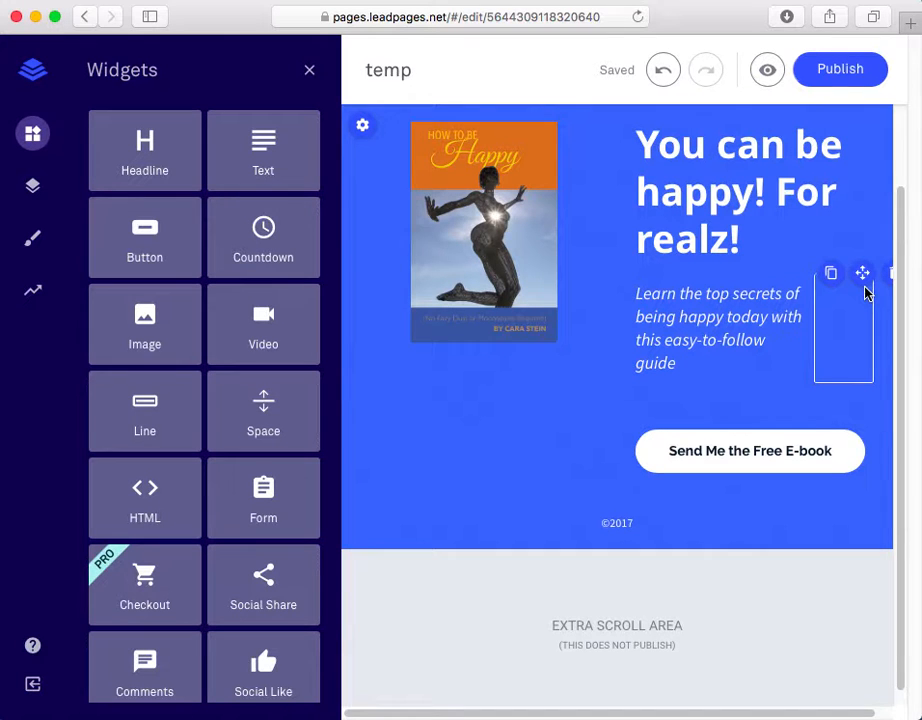
scroll(856, 320, right, 2)
click(890, 278)
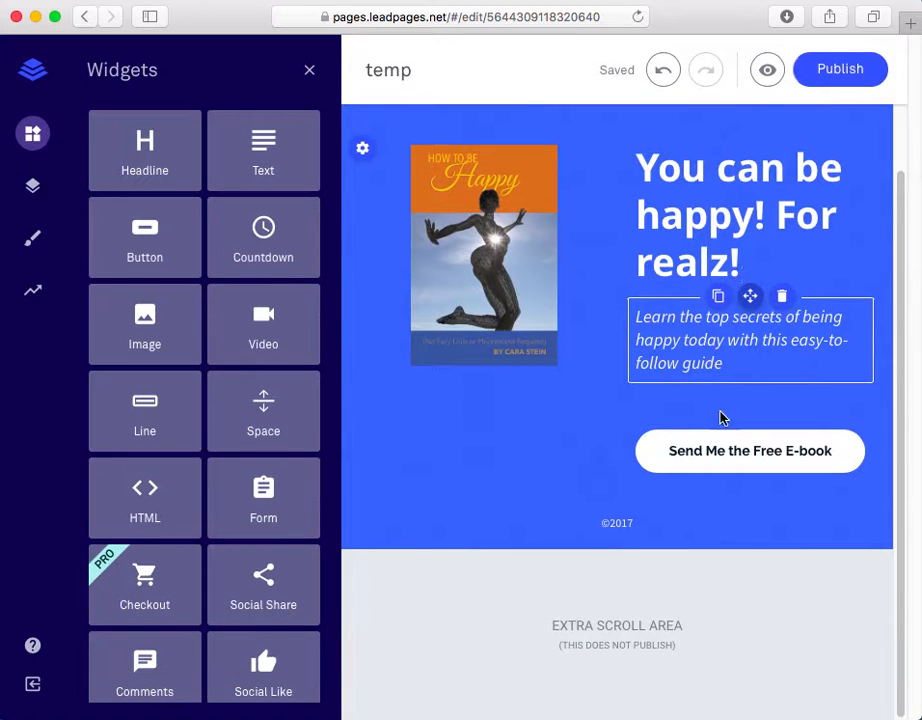
Step: Review the edited section and open the page preview
click(766, 440)
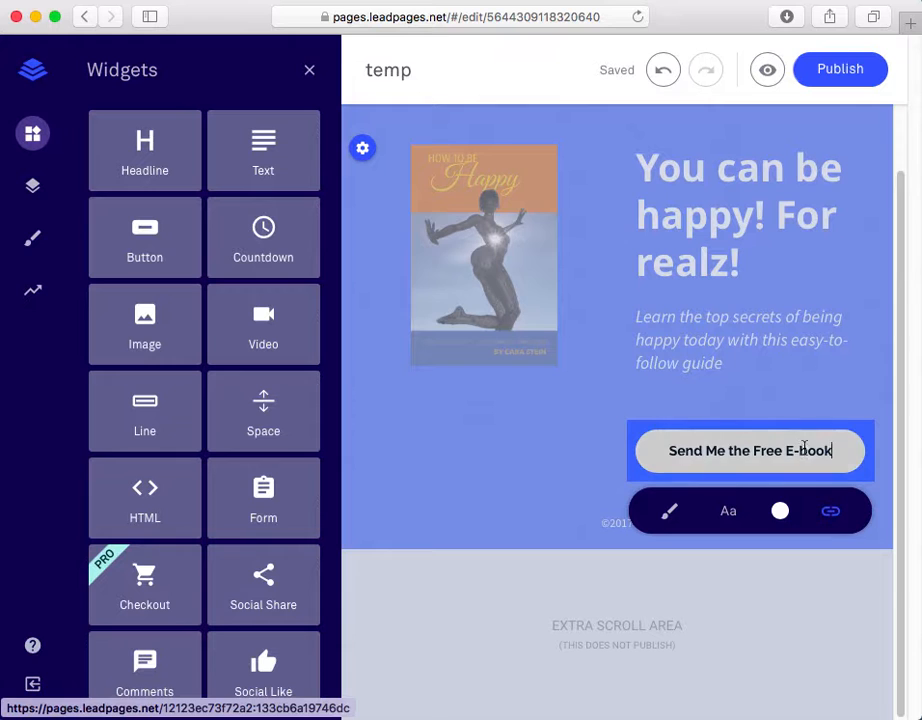
click(586, 452)
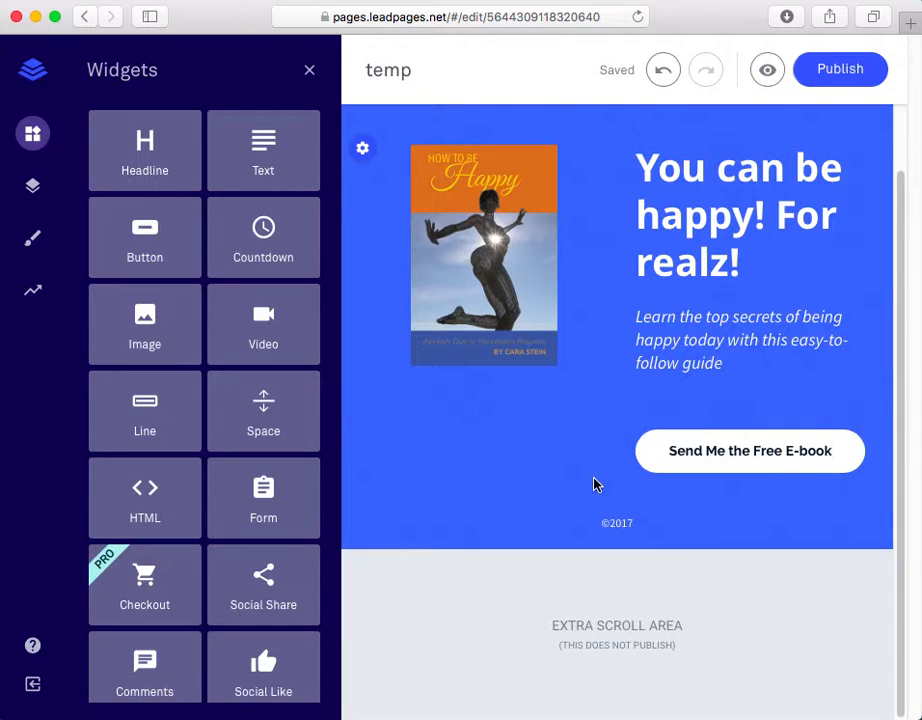
scroll(594, 485, up, 2)
scroll(594, 485, down, 2)
scroll(594, 485, up, 1)
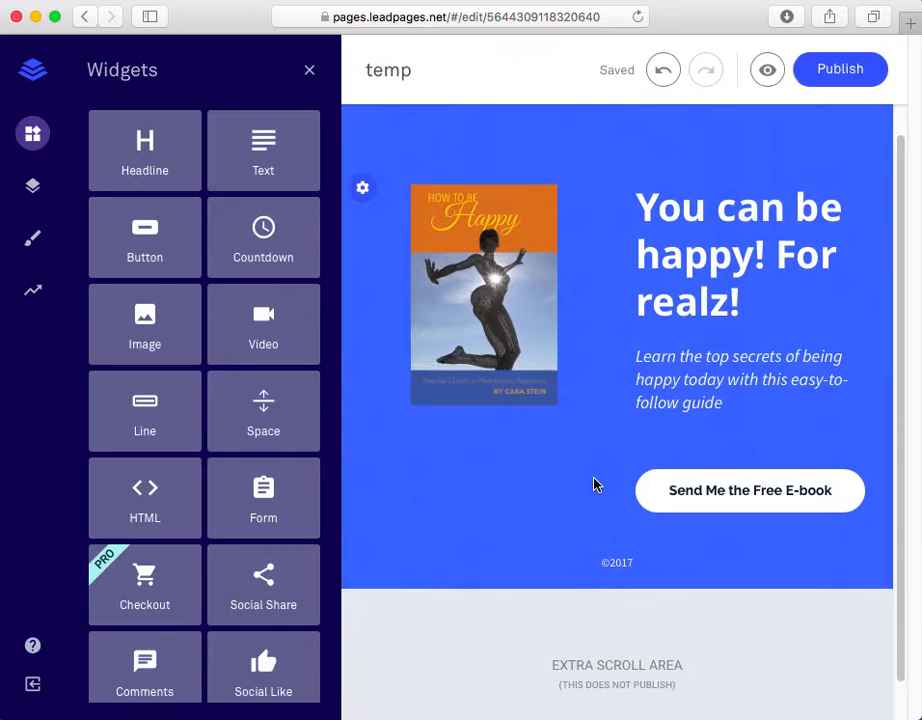
scroll(594, 485, up, 1)
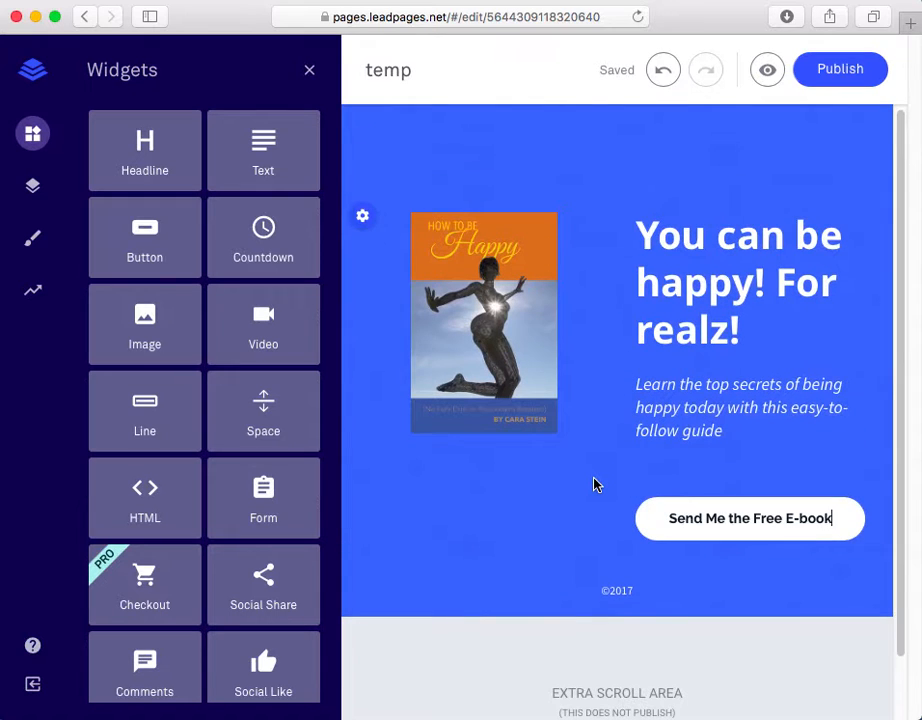
click(767, 72)
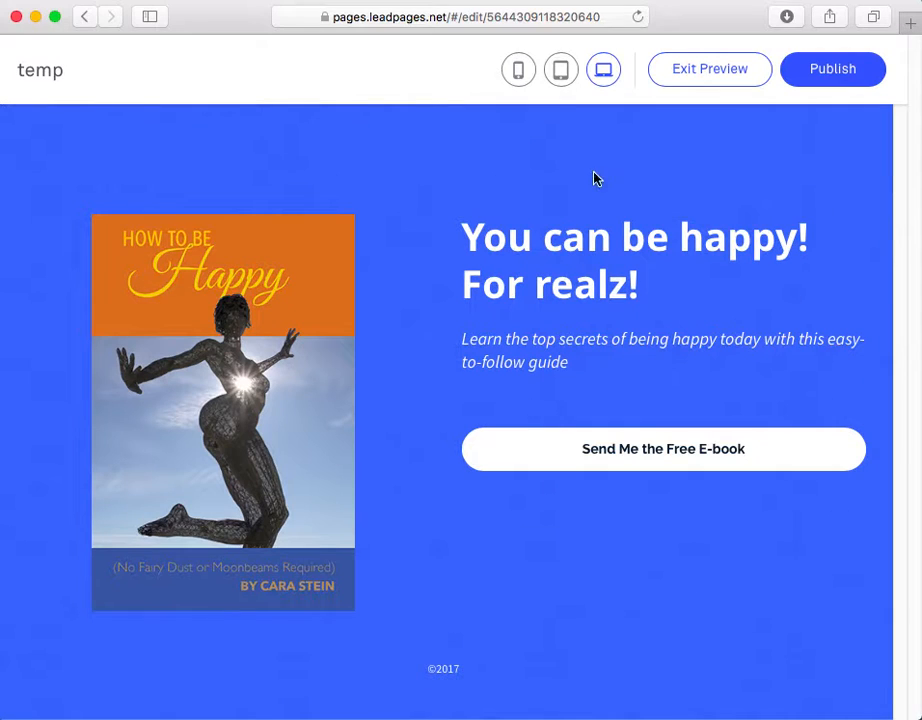
Step: Examine the landing page in the tablet and phone previews, and return to the editor
click(562, 82)
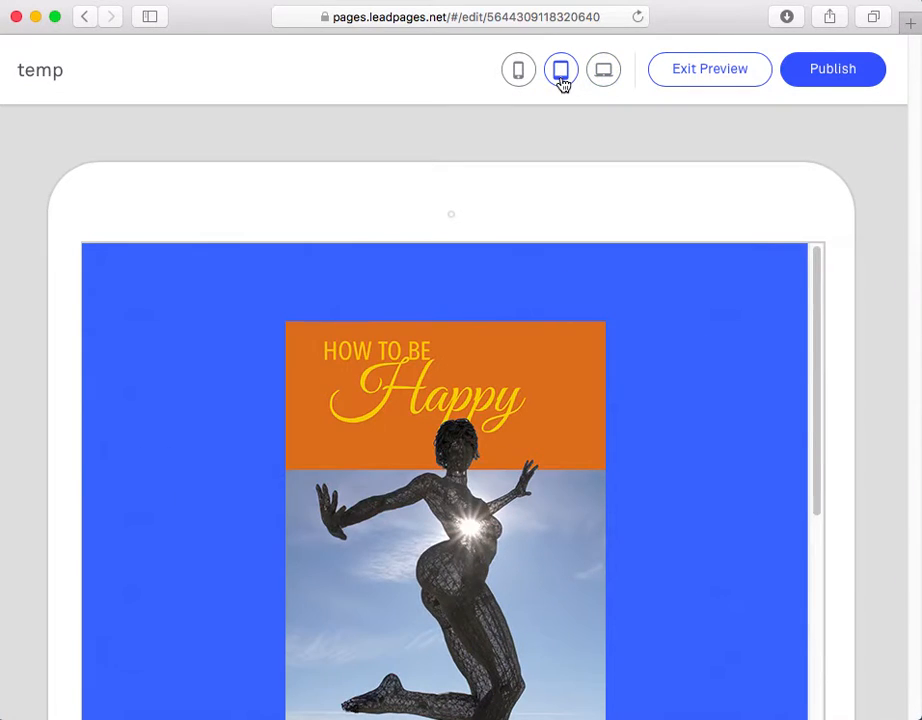
scroll(642, 410, down, 5)
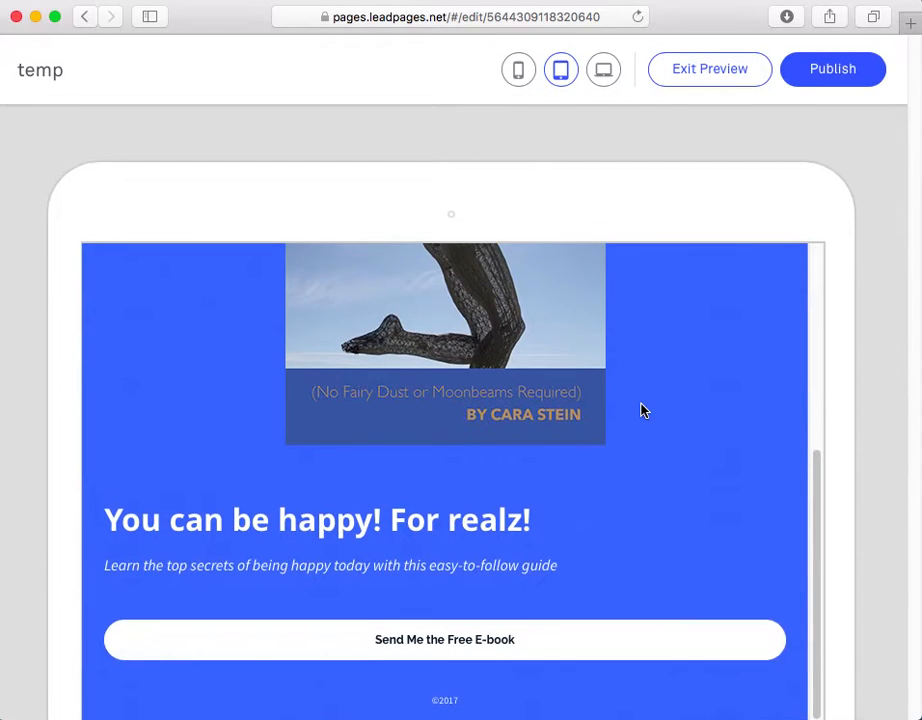
scroll(642, 410, up, 4)
scroll(642, 410, down, 4)
scroll(642, 410, up, 5)
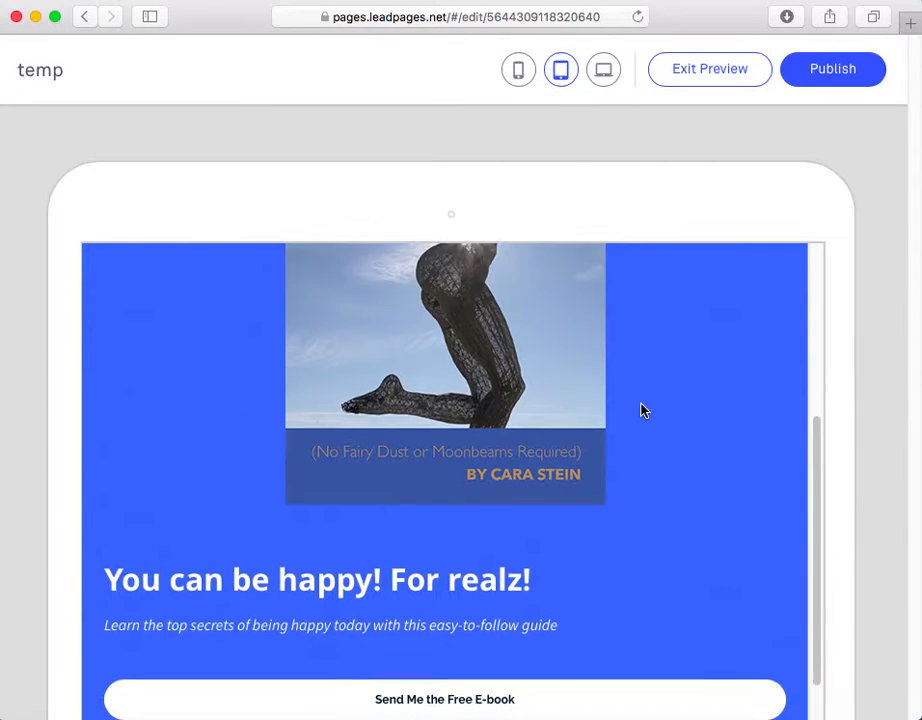
click(518, 72)
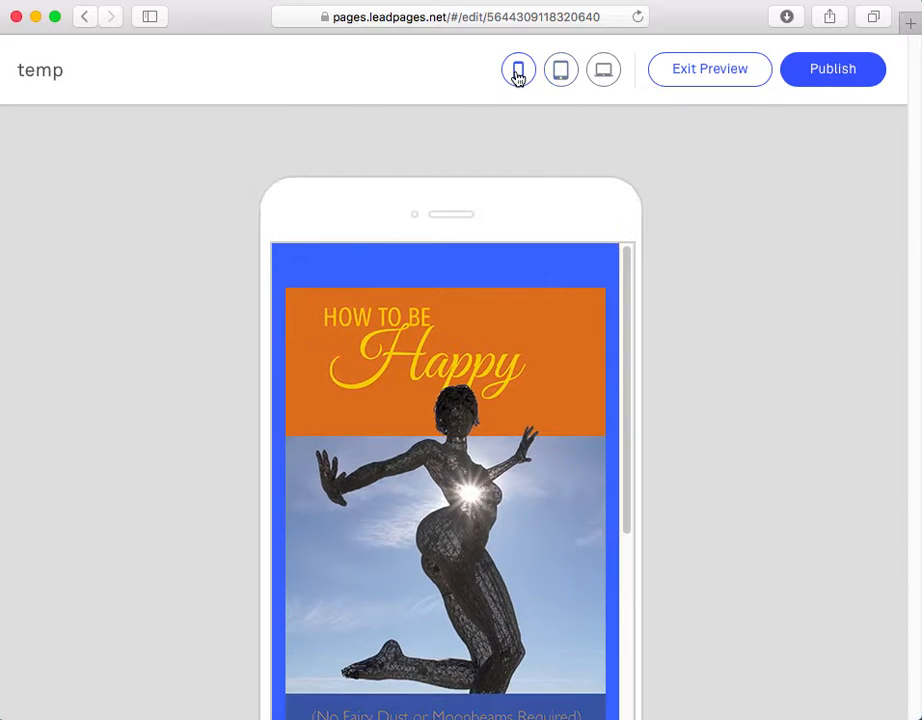
scroll(593, 424, down, 5)
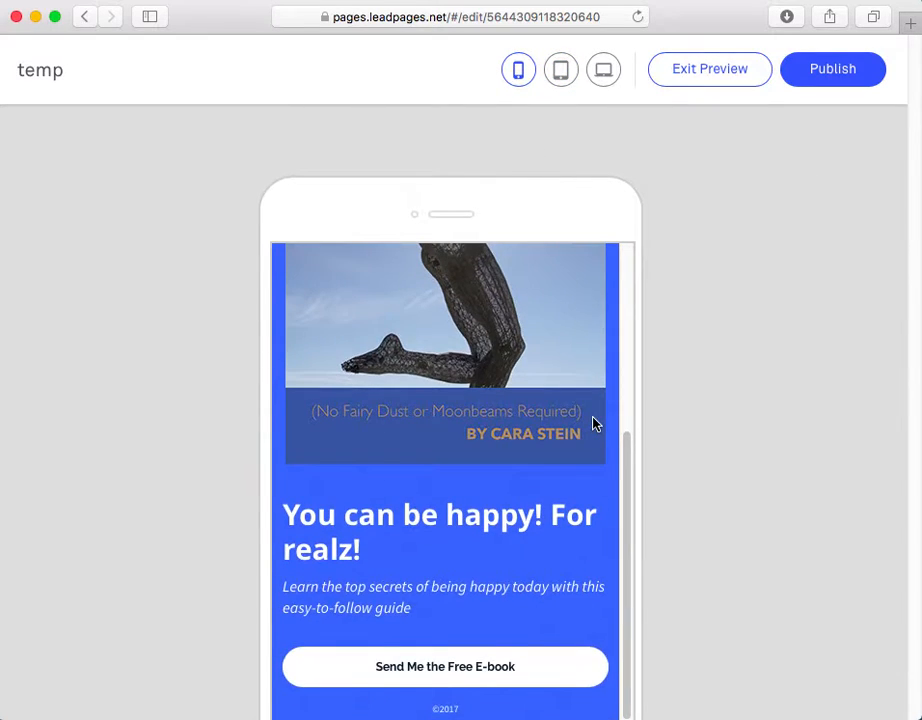
scroll(600, 405, up, 5)
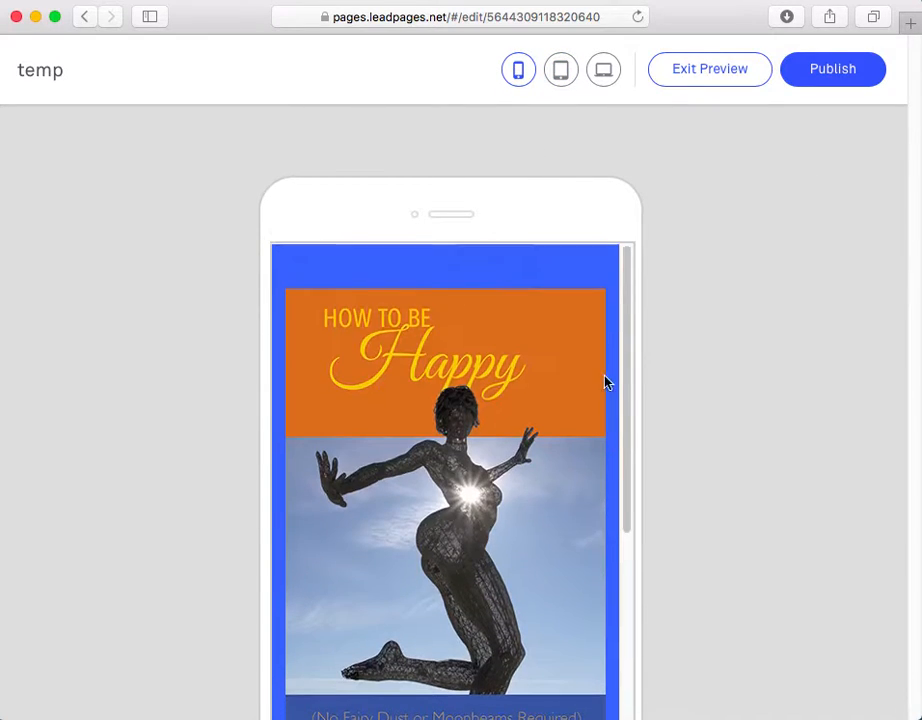
click(704, 72)
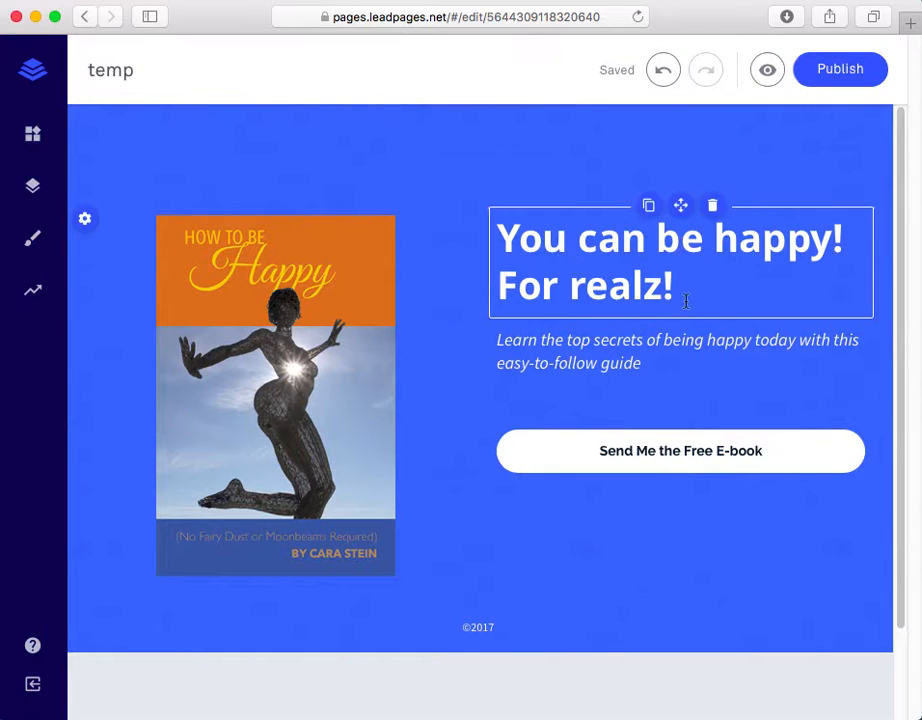
Step: Center-align the headline "You can be happy! For realz!"
click(683, 281)
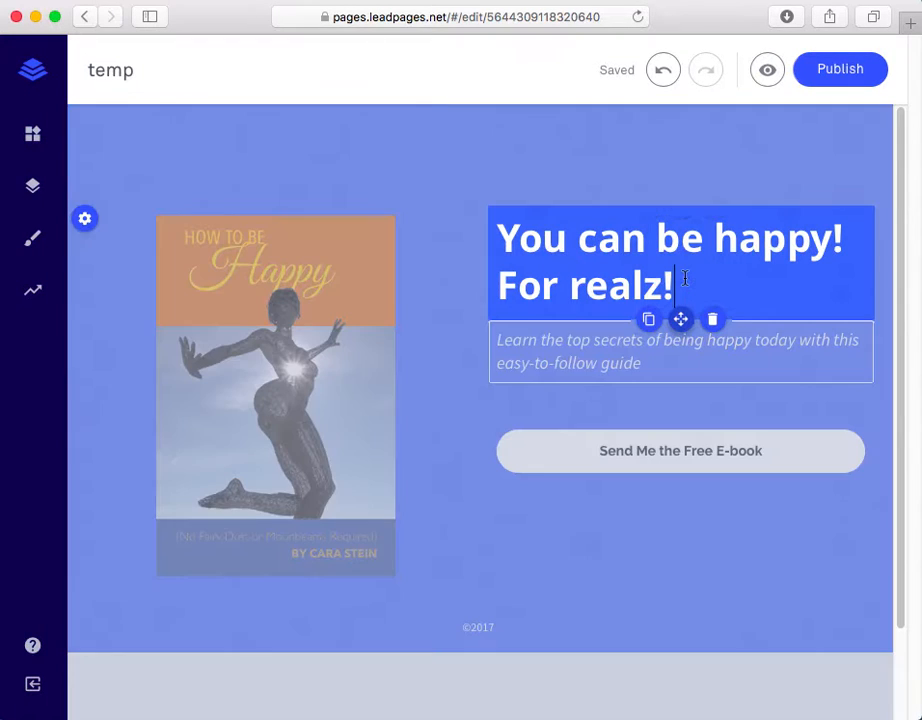
drag(685, 285, 507, 233)
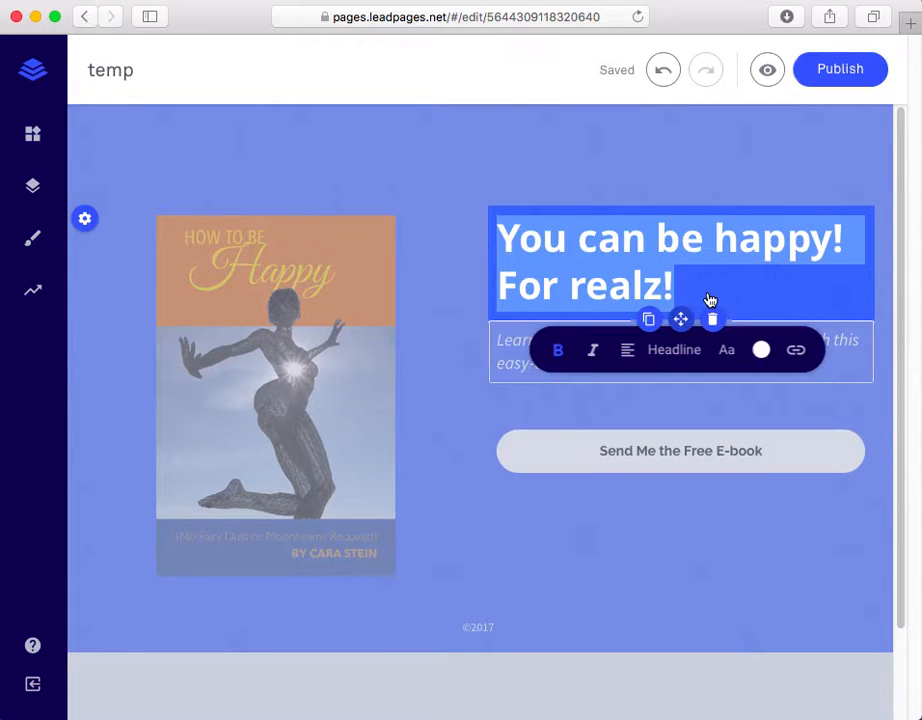
click(627, 352)
click(677, 401)
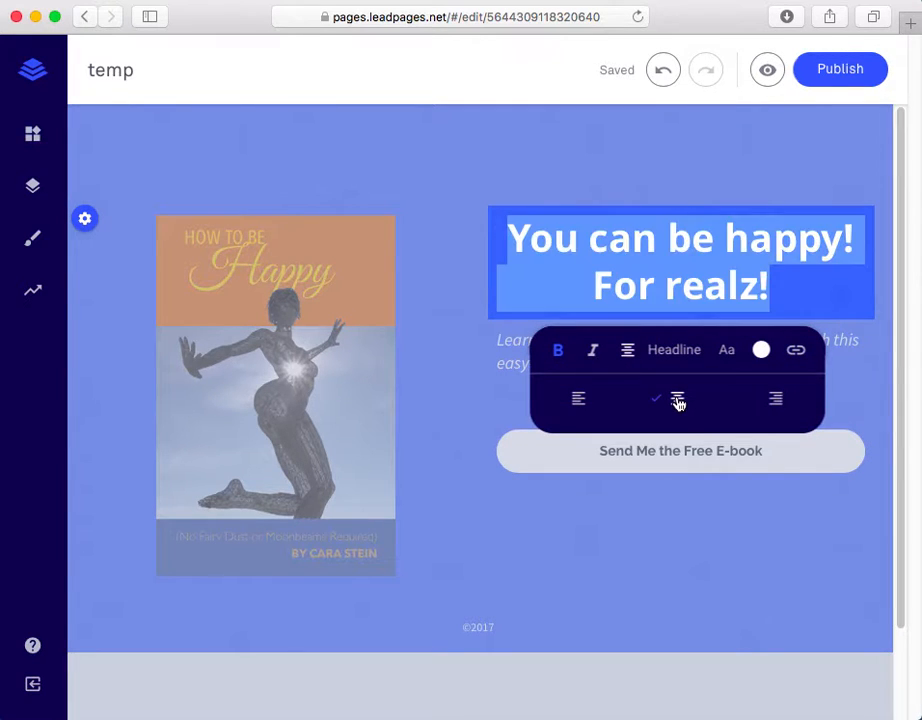
click(681, 287)
Step: Center-align the italic subheadline about learning the top secrets of being happy
click(665, 369)
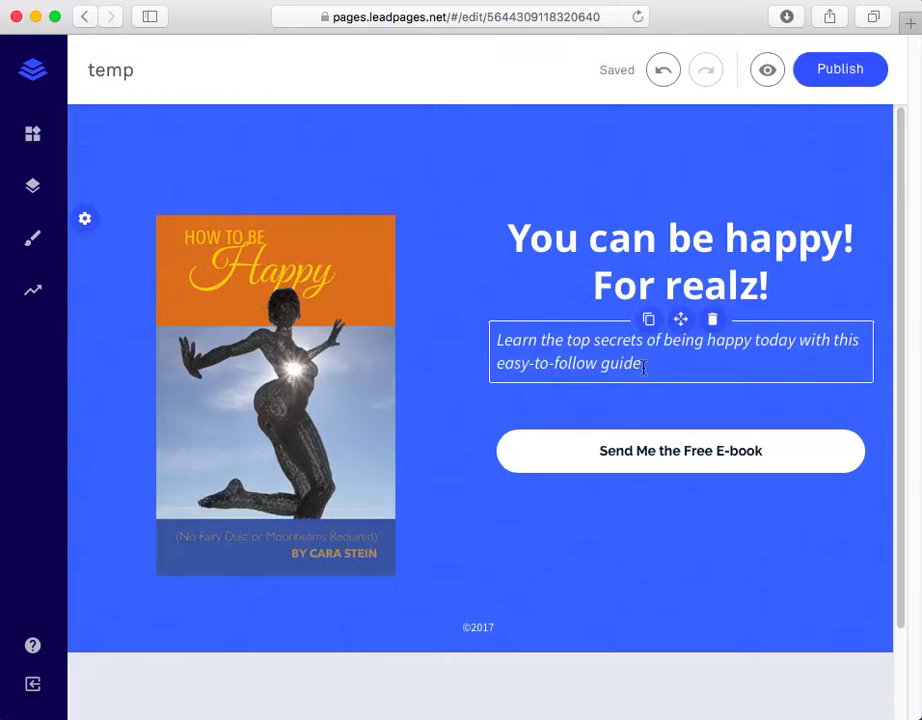
drag(641, 364, 464, 327)
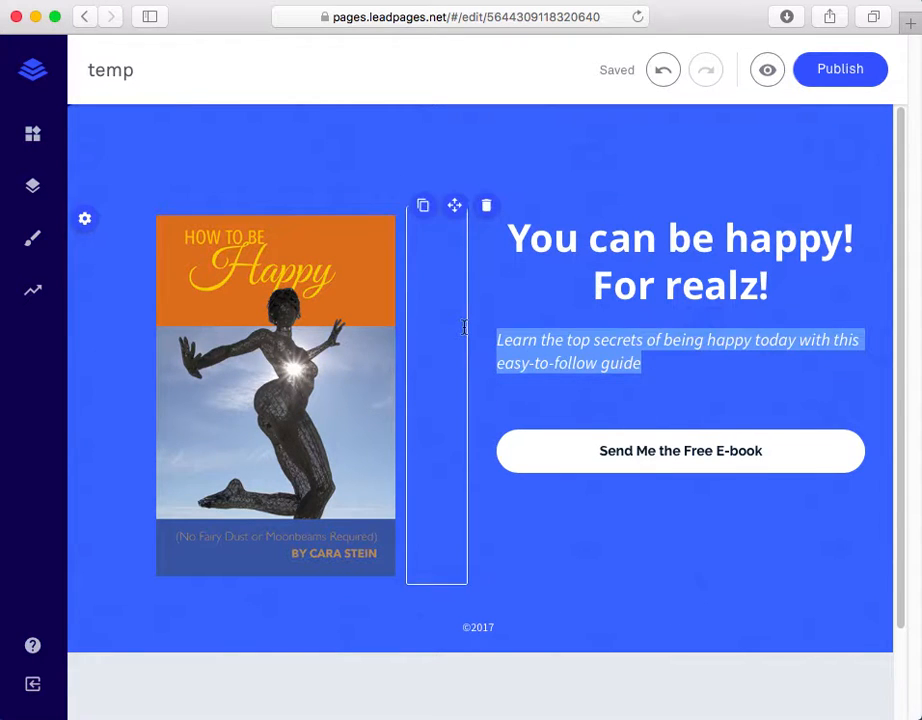
click(644, 366)
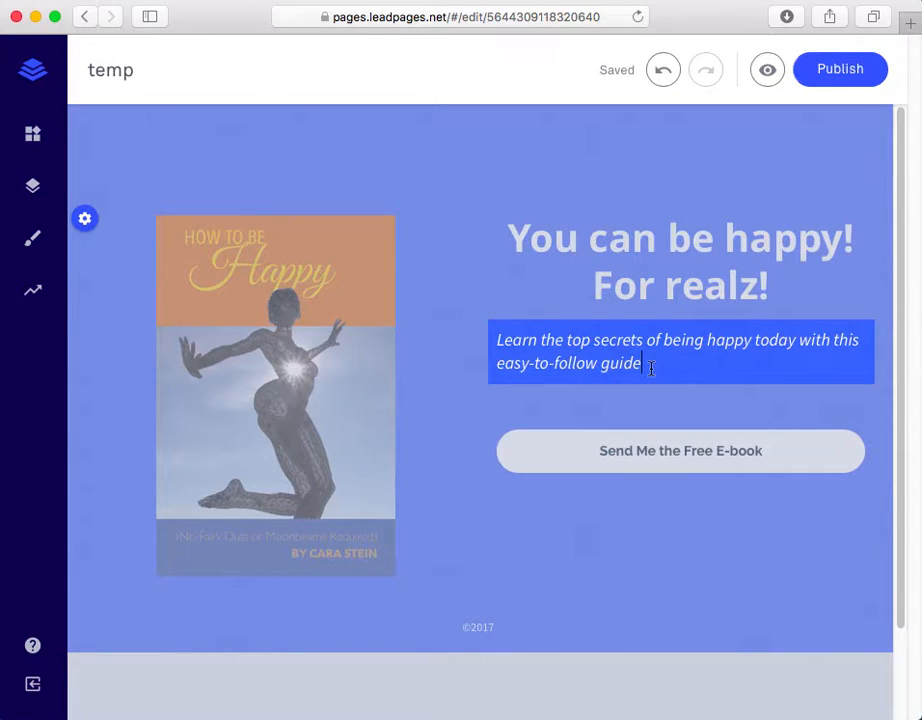
drag(651, 368, 505, 345)
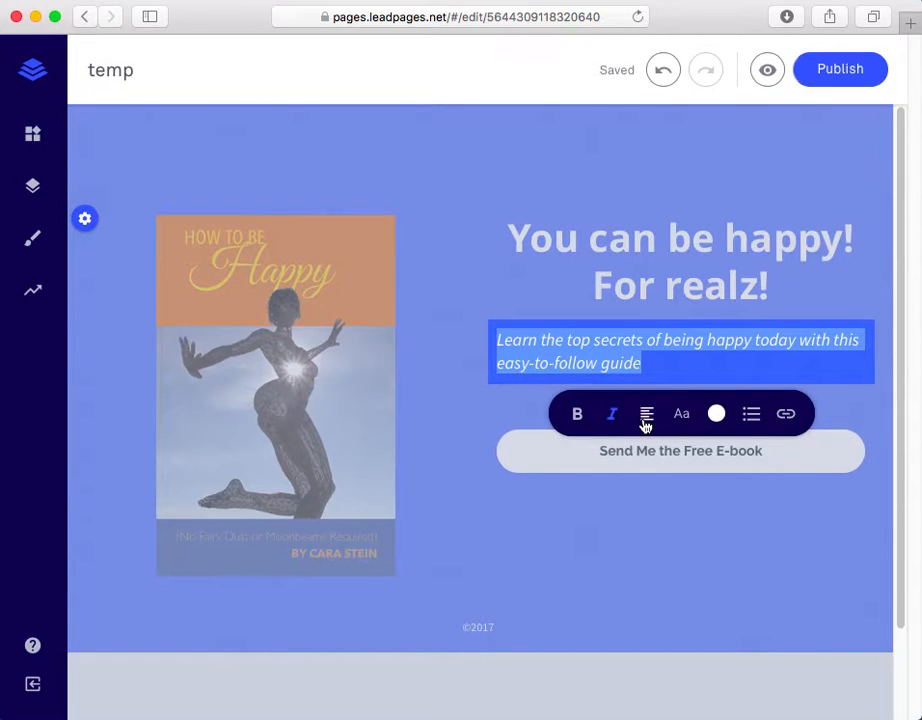
click(647, 414)
click(681, 462)
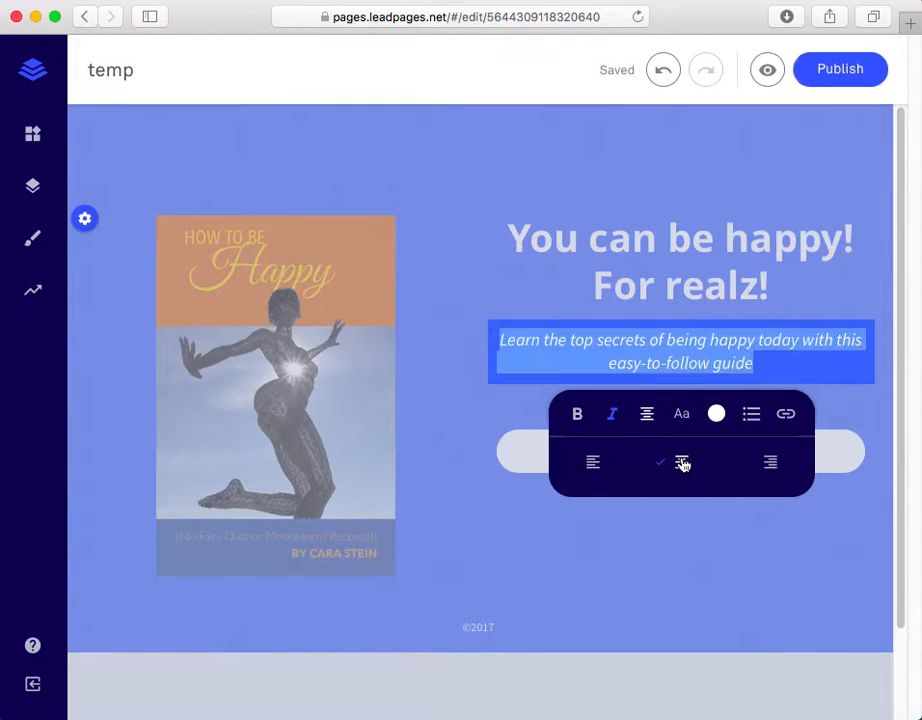
click(752, 302)
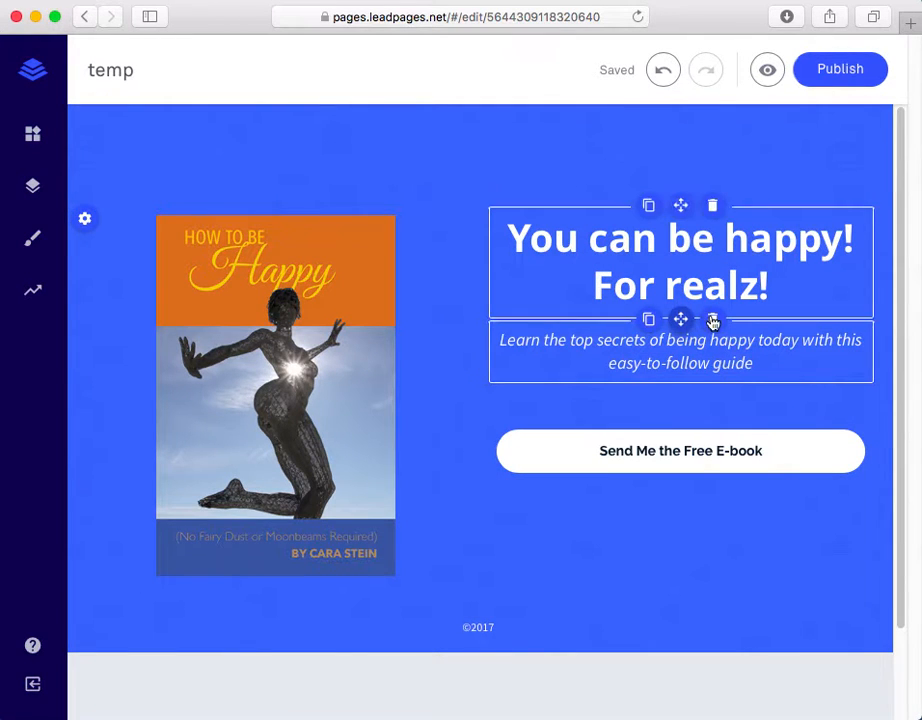
Step: Complete the footer copyright line so it reads "©2017 Fire Lizard Studios LLC"
click(538, 631)
text(Fir)
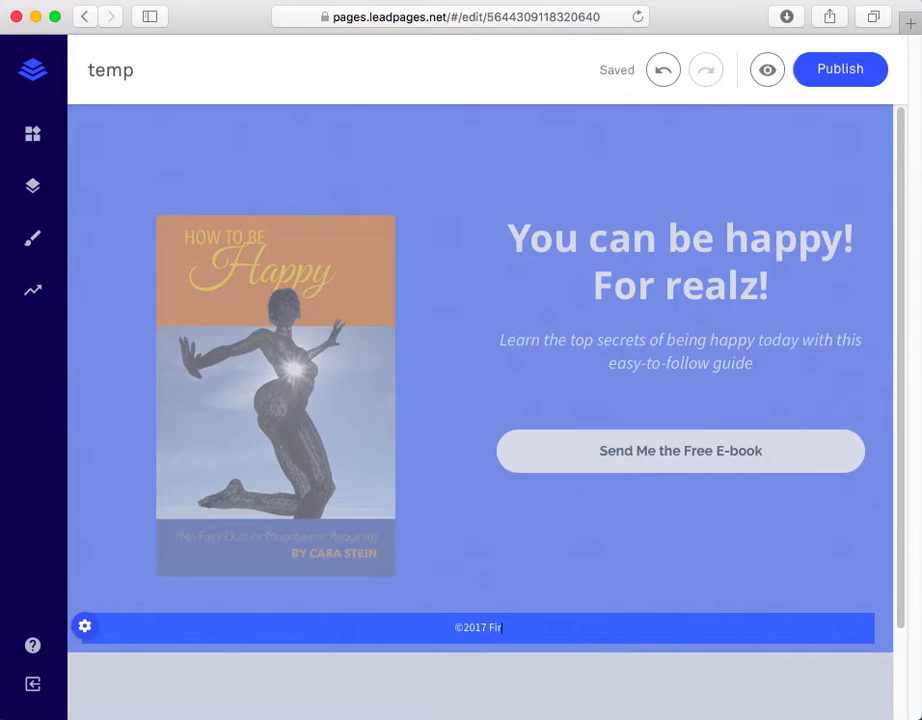
text(e Lizard Studios )
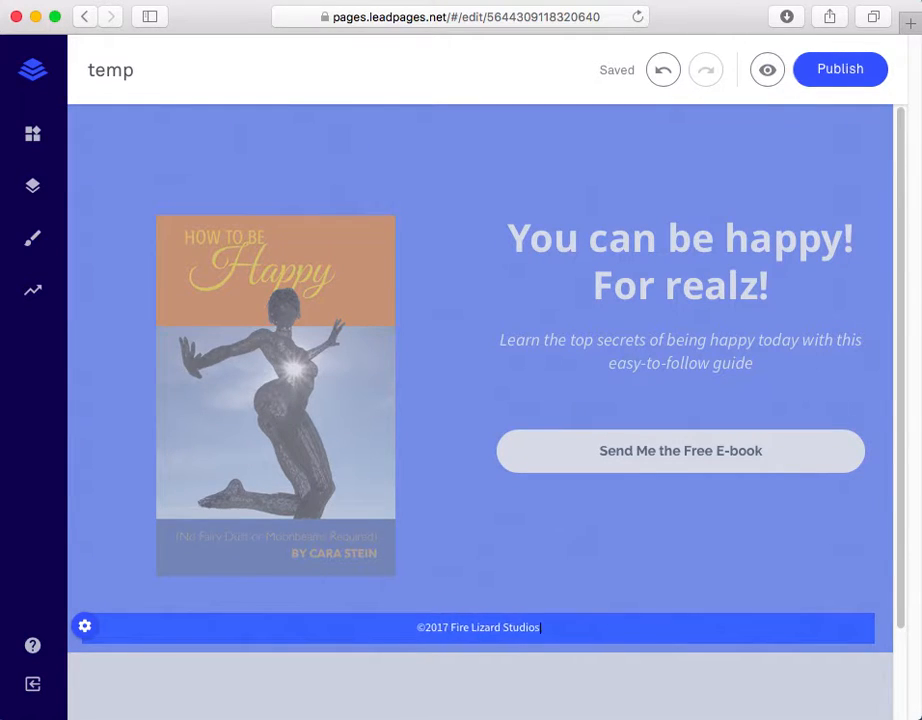
text(LLC)
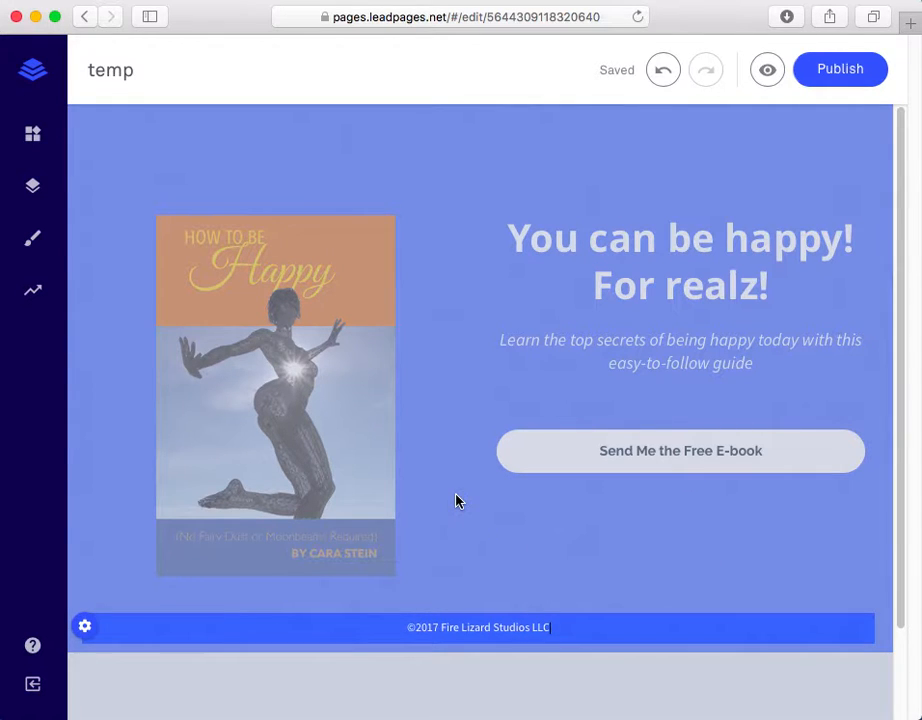
click(724, 576)
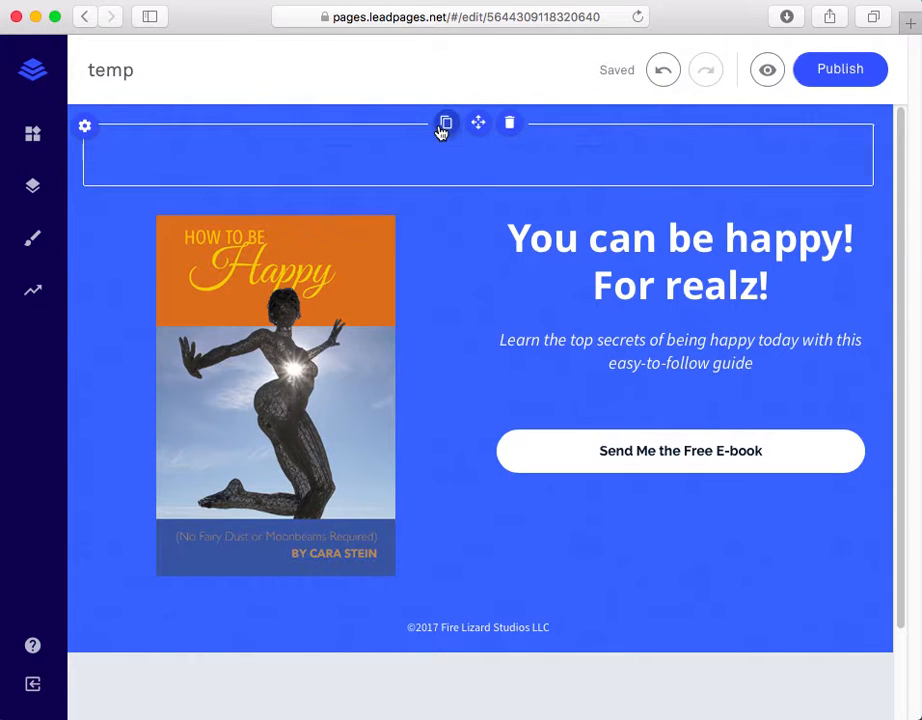
Step: Open My Leadbox 1, the pop-up linked to the "Send Me the Free E-book" button, for editing
click(547, 455)
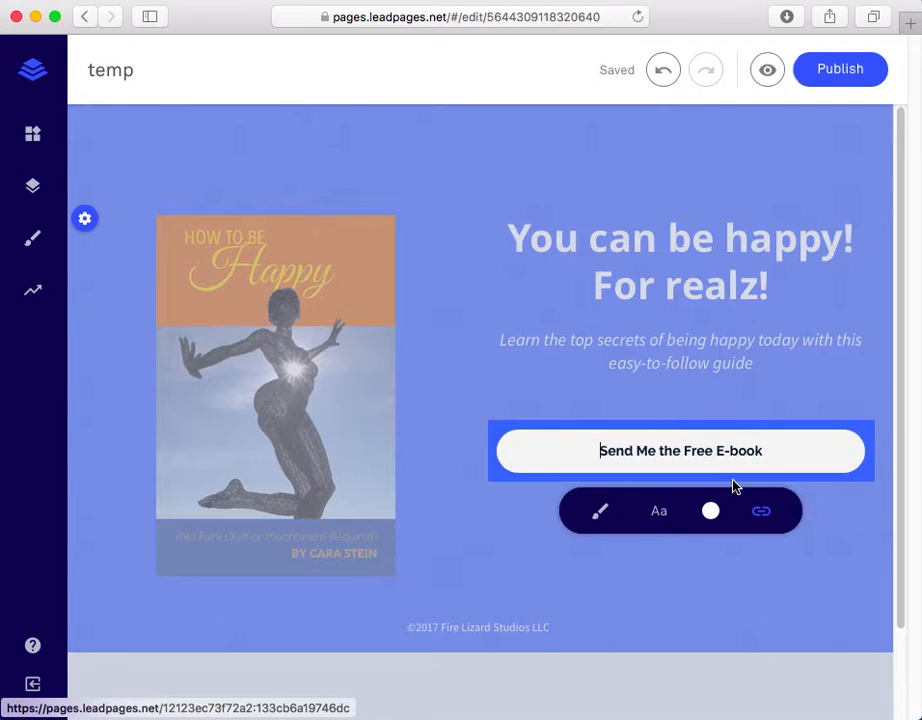
click(762, 512)
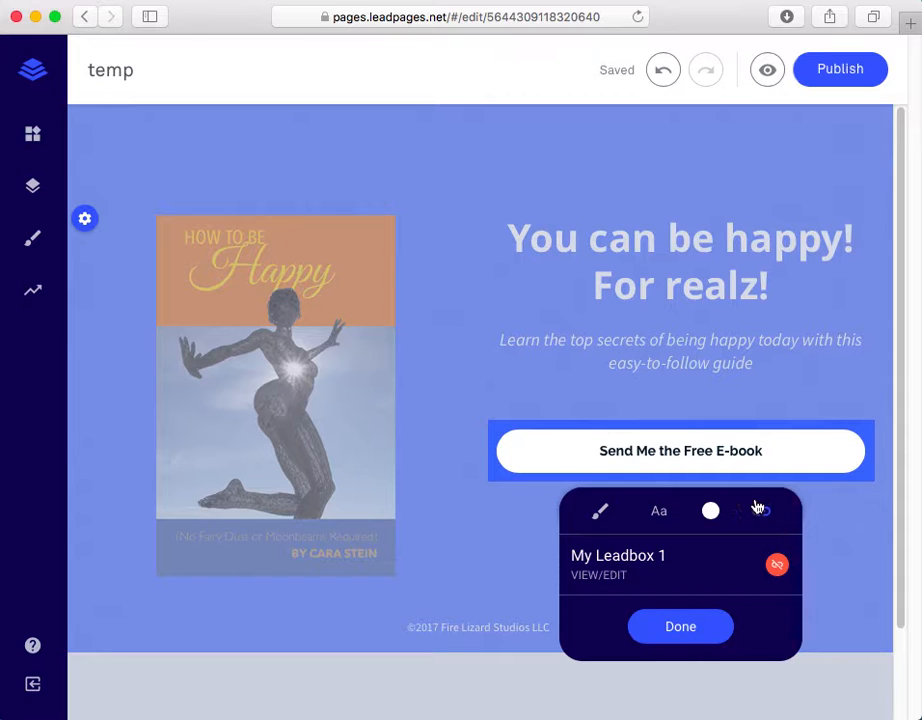
click(617, 578)
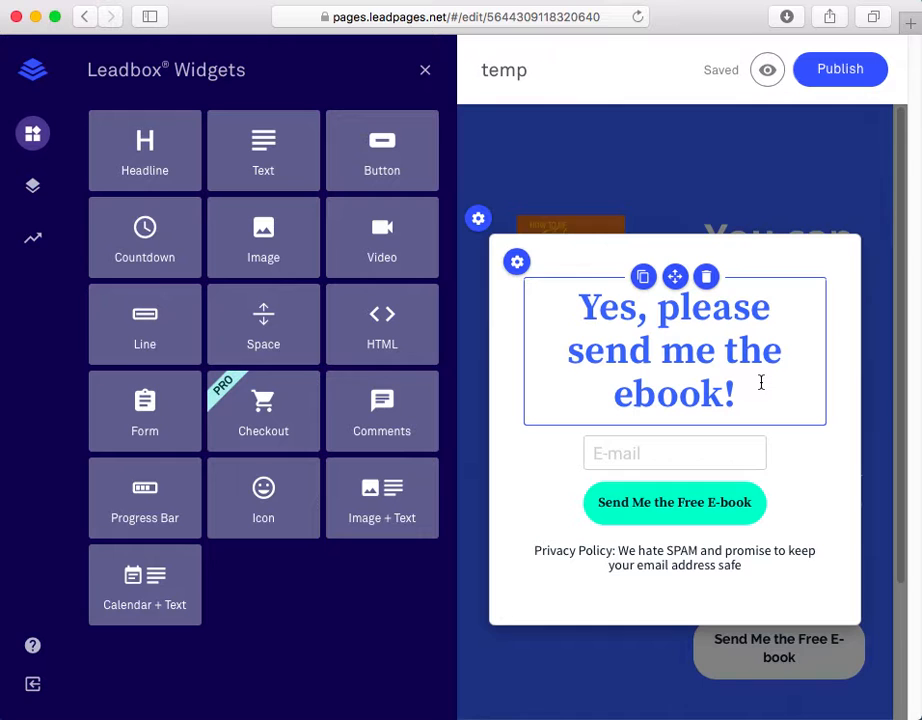
Step: Set the font of the Leadbox headline "Yes, please send me the ebook!" to Open Sans
drag(747, 395, 539, 311)
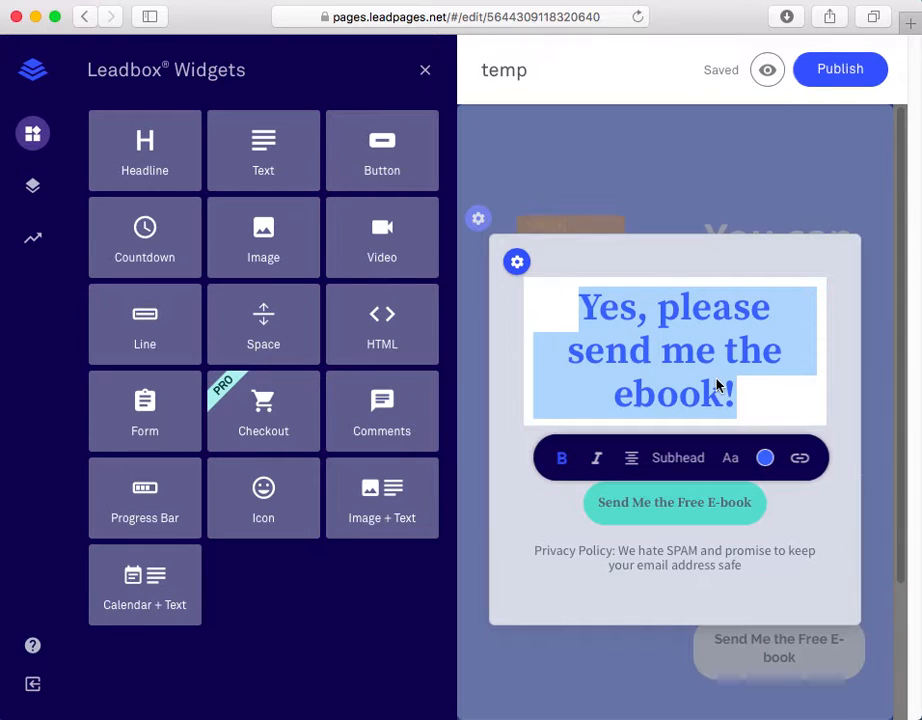
click(731, 460)
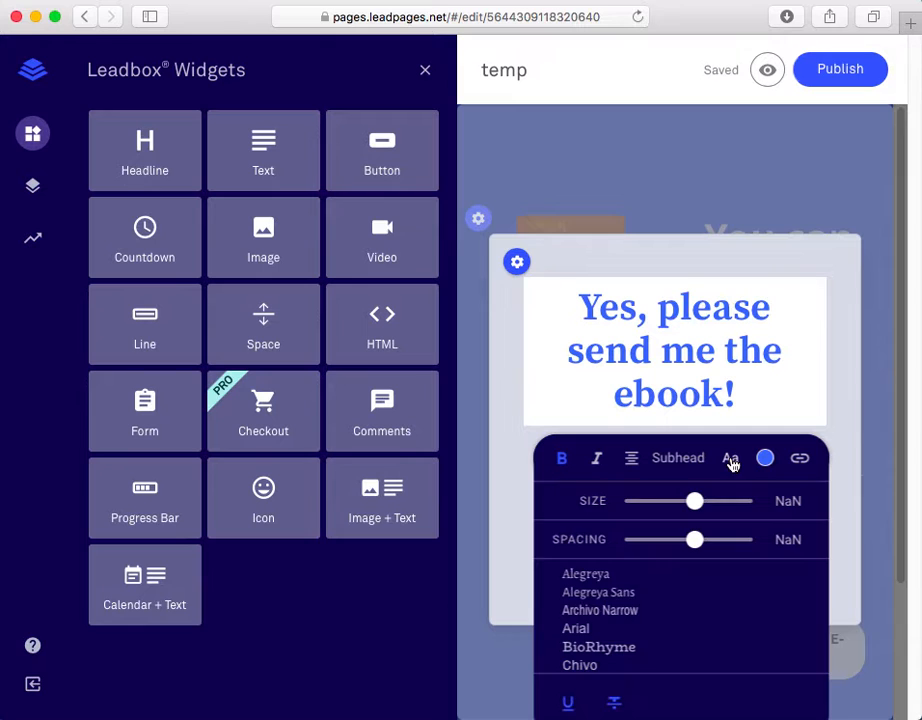
click(731, 460)
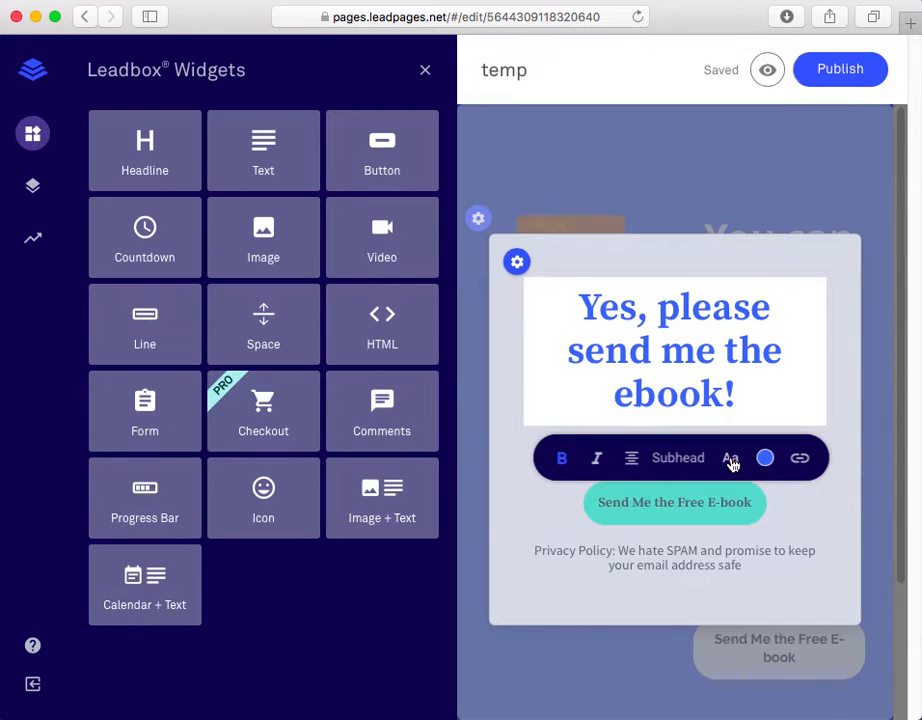
click(731, 460)
scroll(679, 615, down, 3)
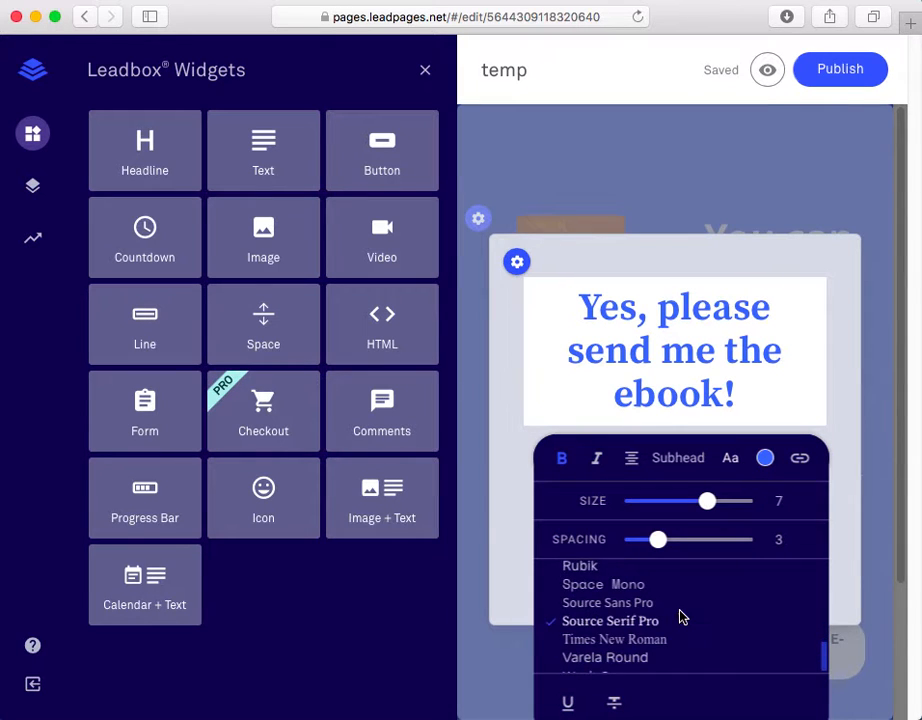
scroll(680, 619, up, 5)
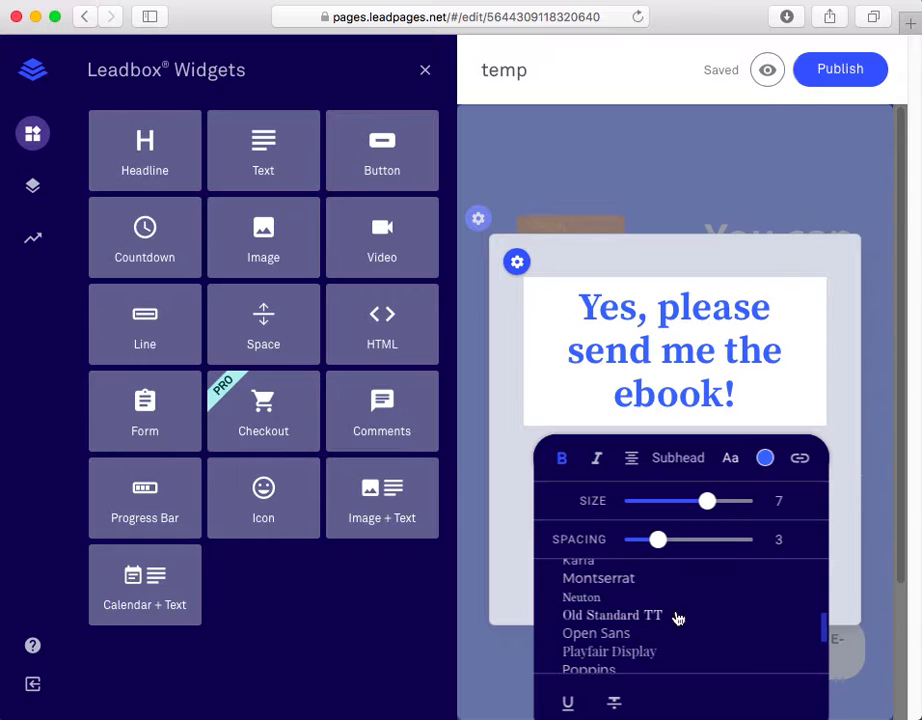
click(613, 638)
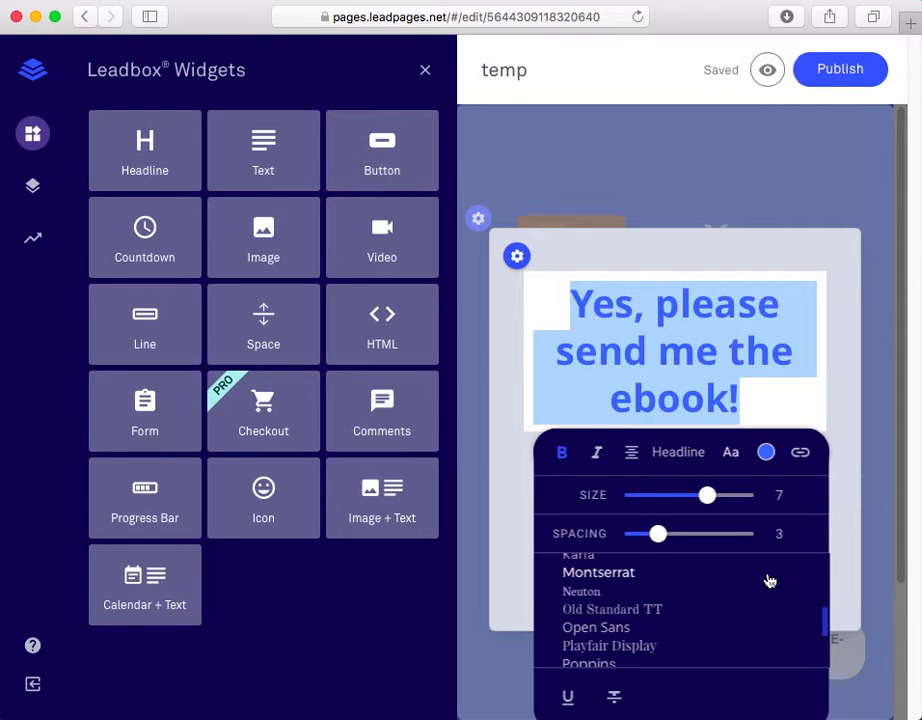
click(831, 405)
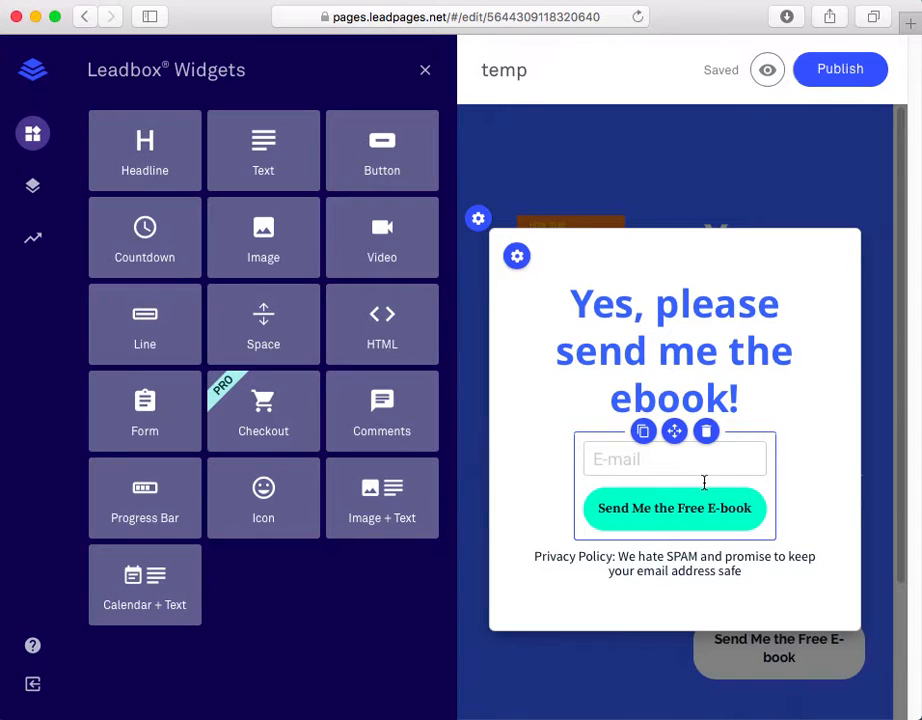
Step: Set the Leadbox form button's background color to #000000 and its text color to #489ce0
click(704, 511)
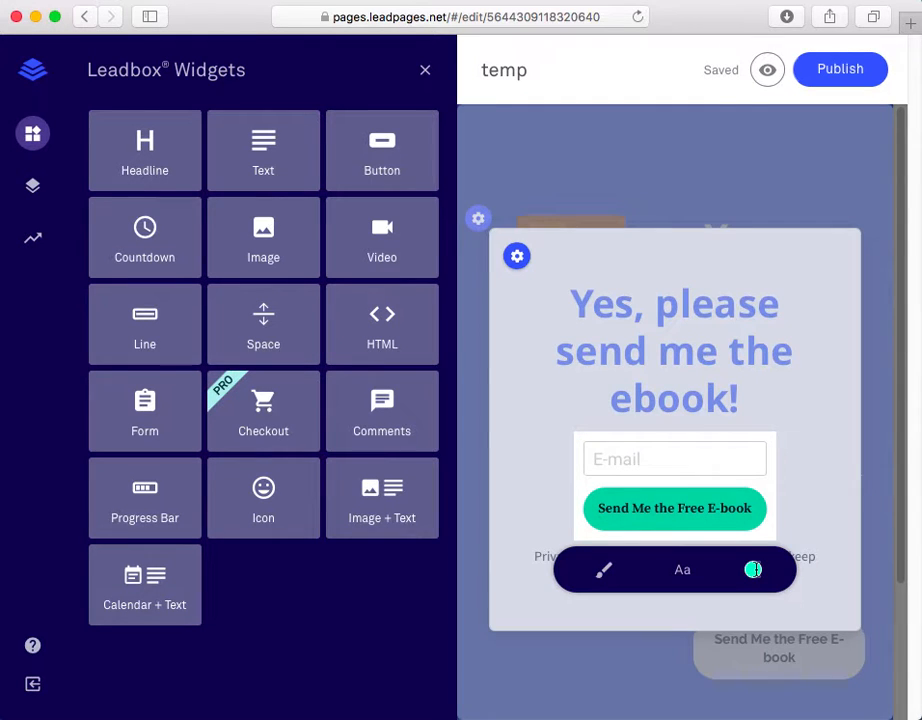
click(753, 569)
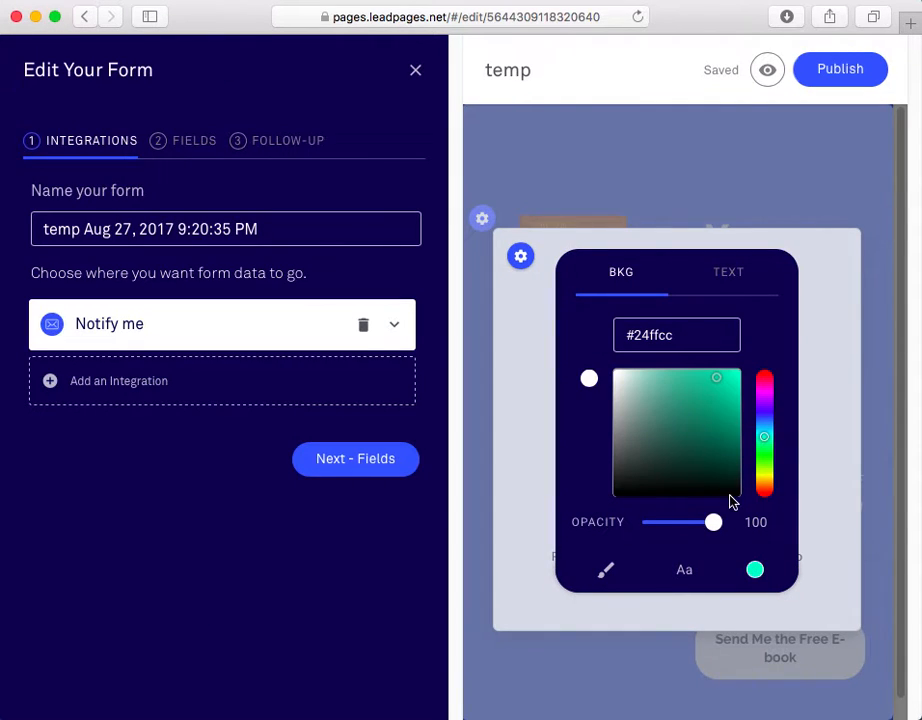
click(619, 490)
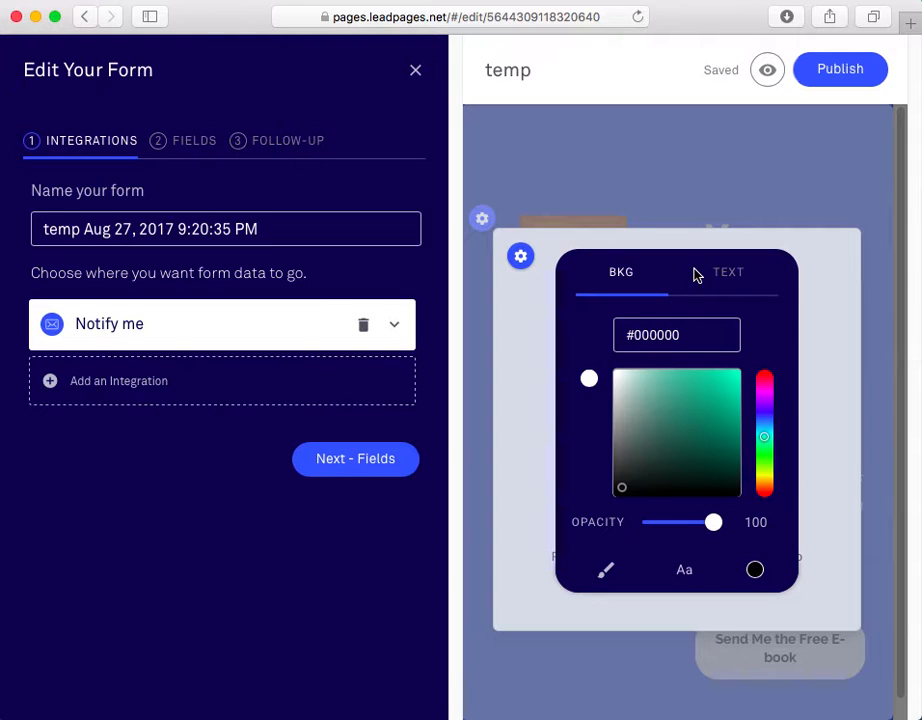
click(730, 273)
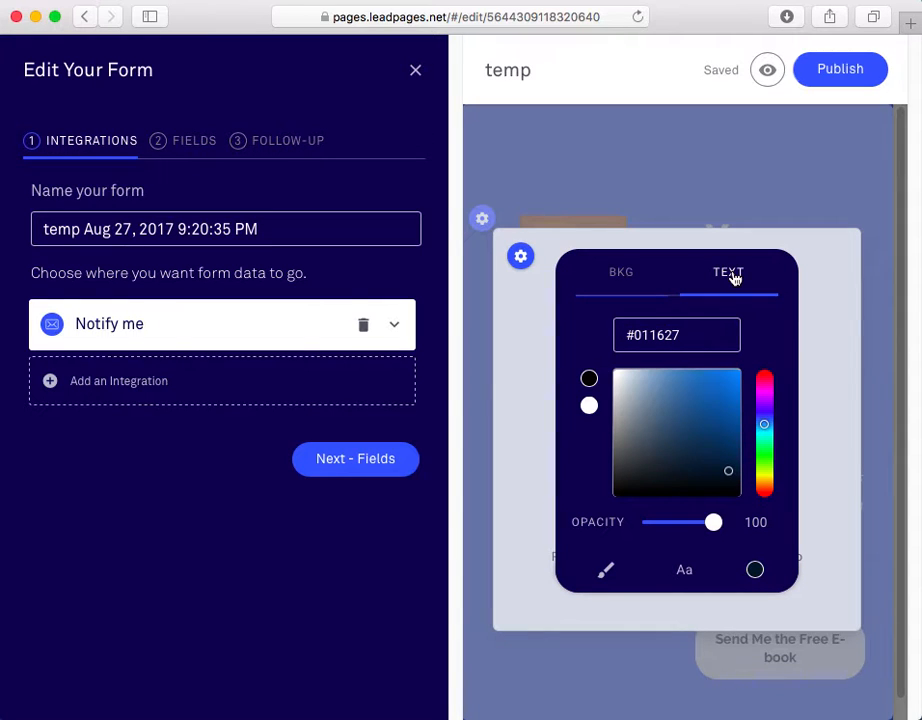
click(697, 391)
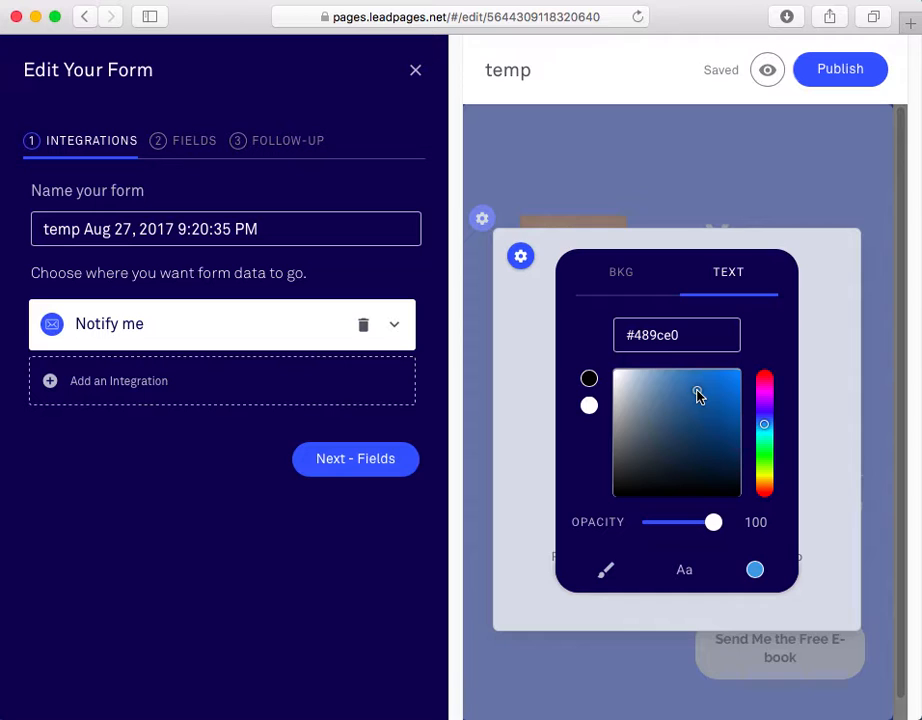
Step: Change the Leadbox form button's text color to the darker blue #0a6fc2
click(726, 406)
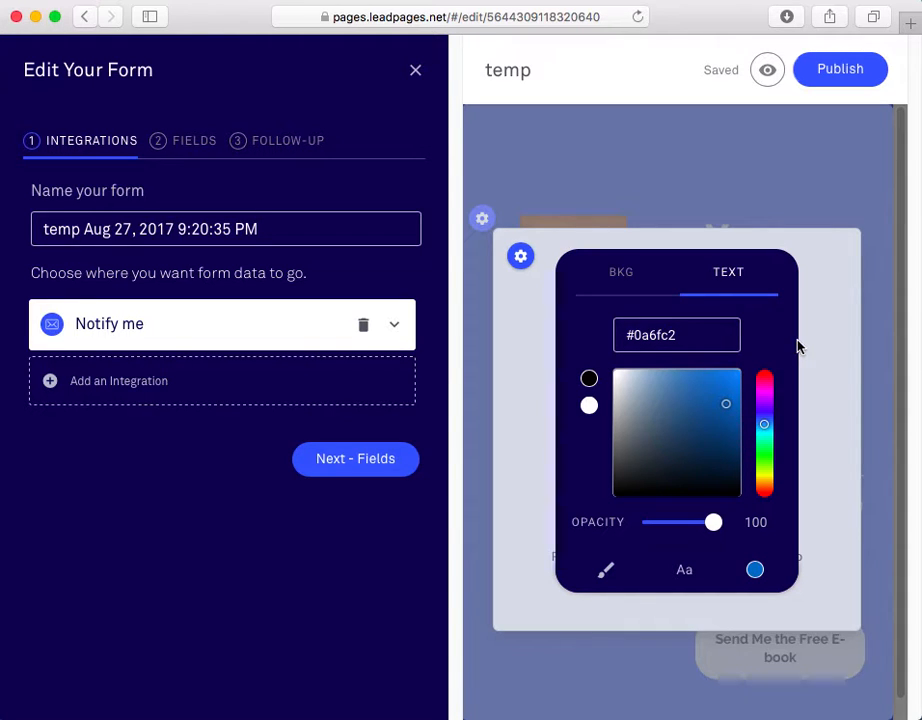
click(847, 355)
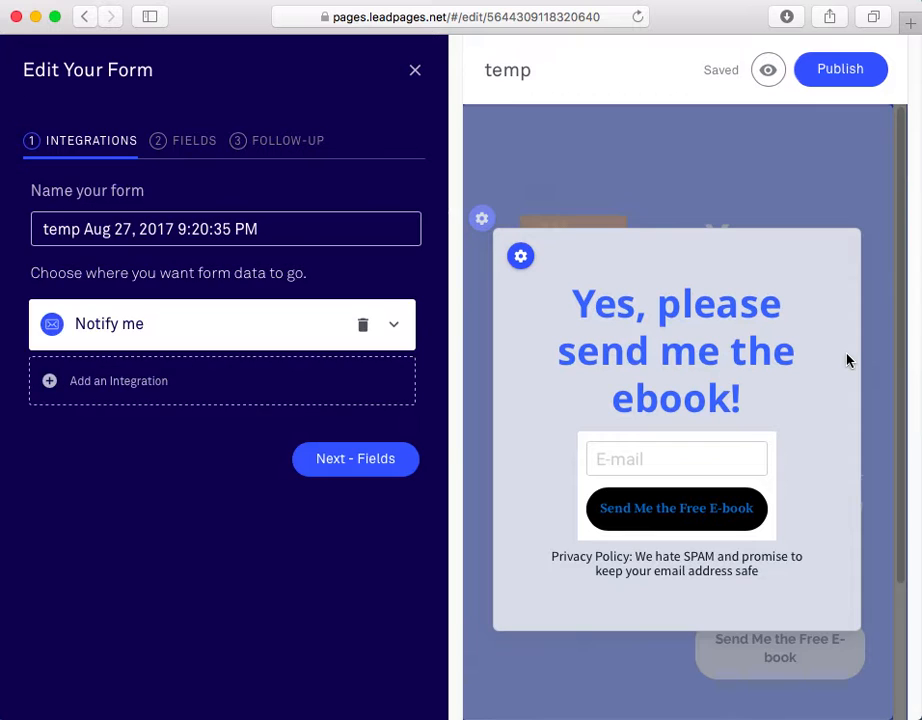
click(847, 355)
Step: Set the Leadbox form button's background color to #0a6fc2 and its text color to #ffffff
click(731, 519)
click(731, 520)
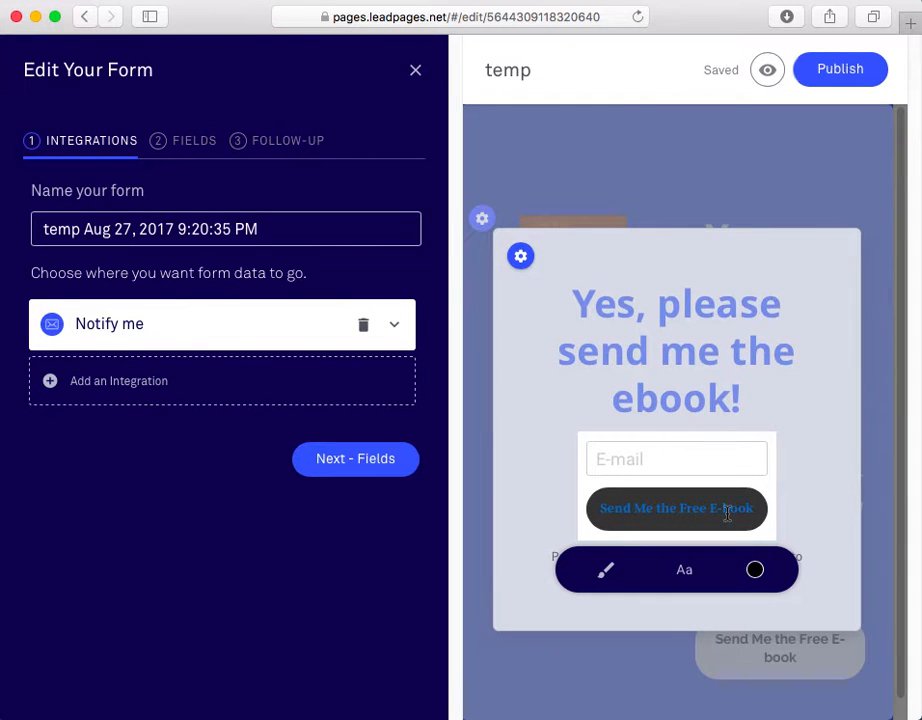
click(755, 570)
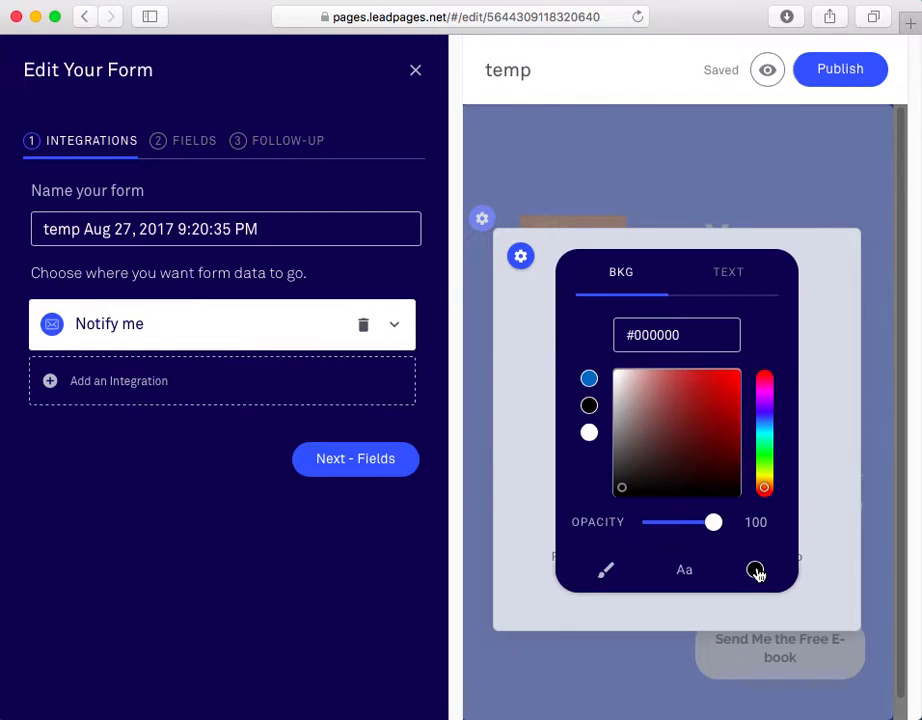
click(589, 381)
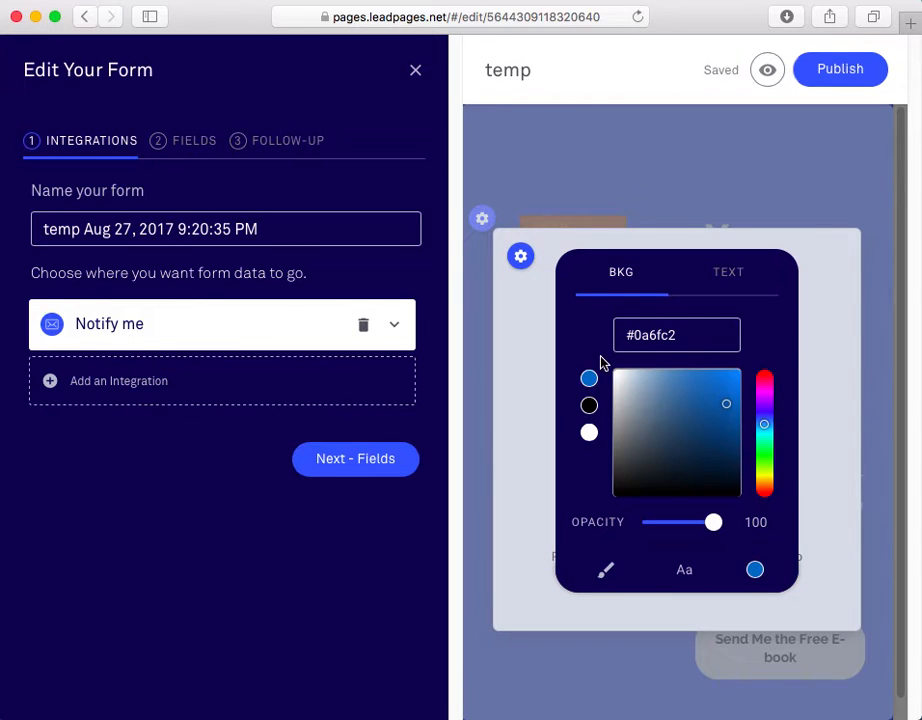
click(734, 281)
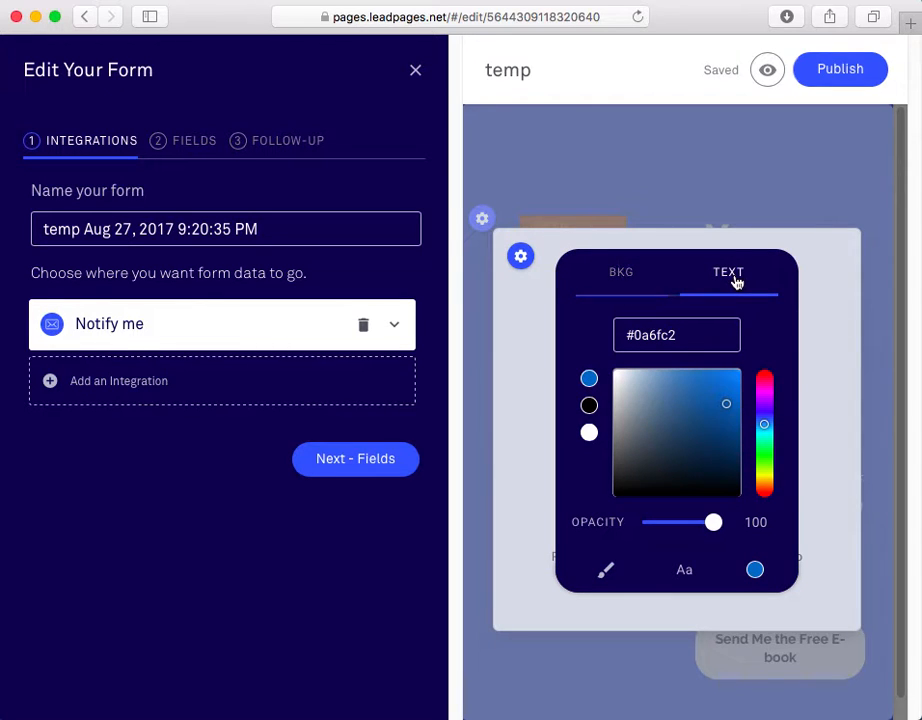
click(589, 434)
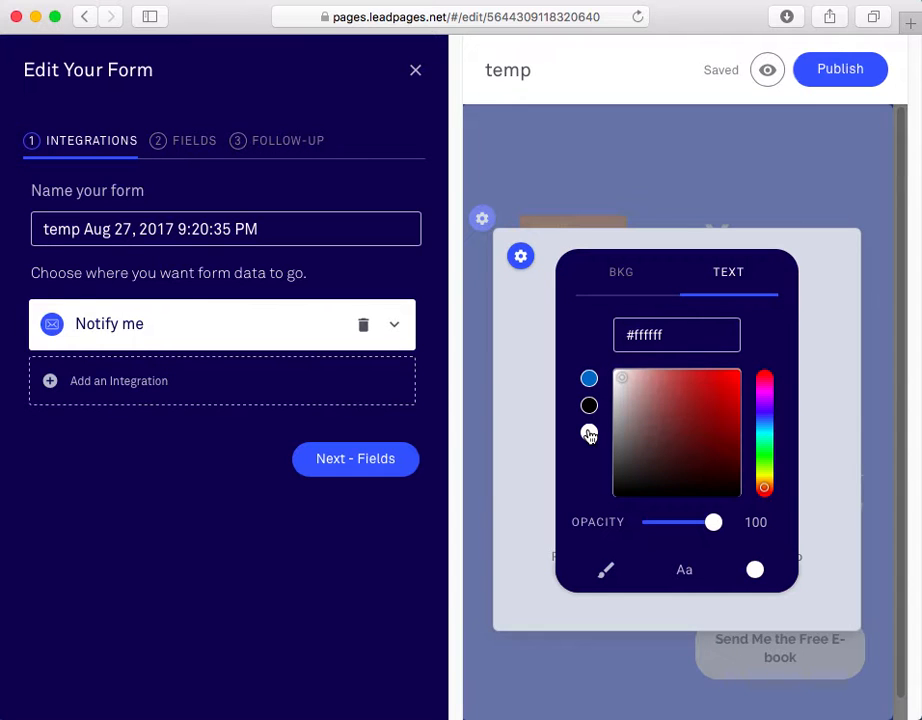
click(810, 347)
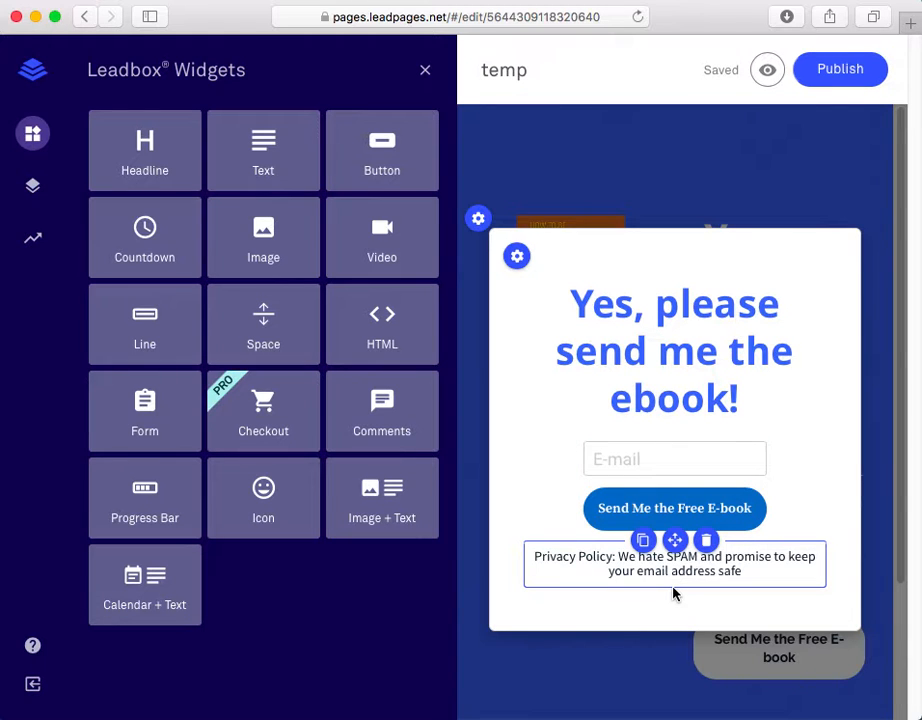
Step: Add a ConvertKit integration using "happy form" to the Leadbox form and open the Notify me integration's settings
click(679, 470)
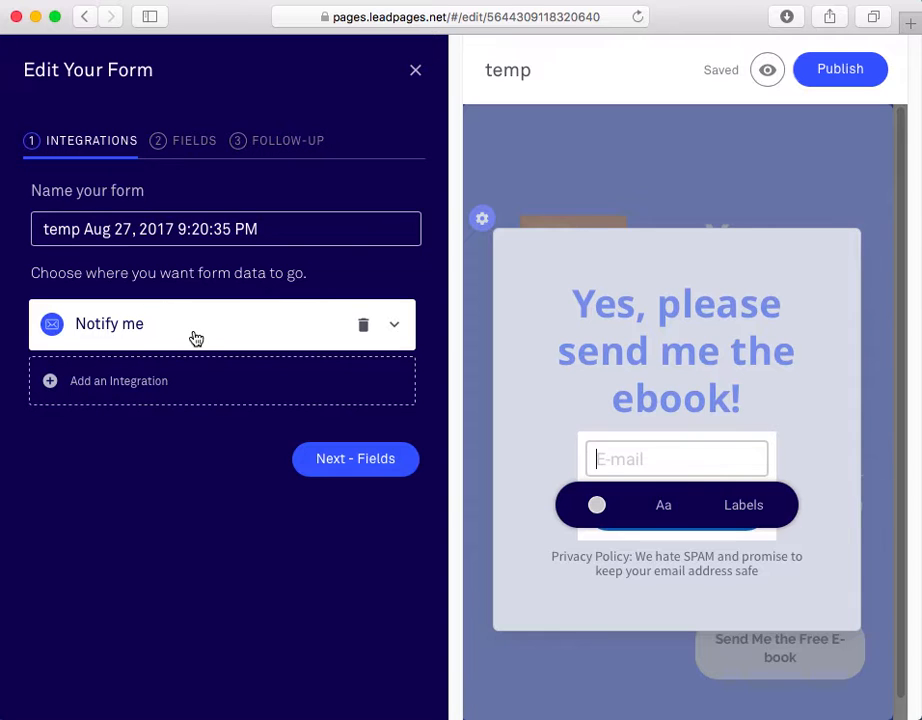
click(136, 389)
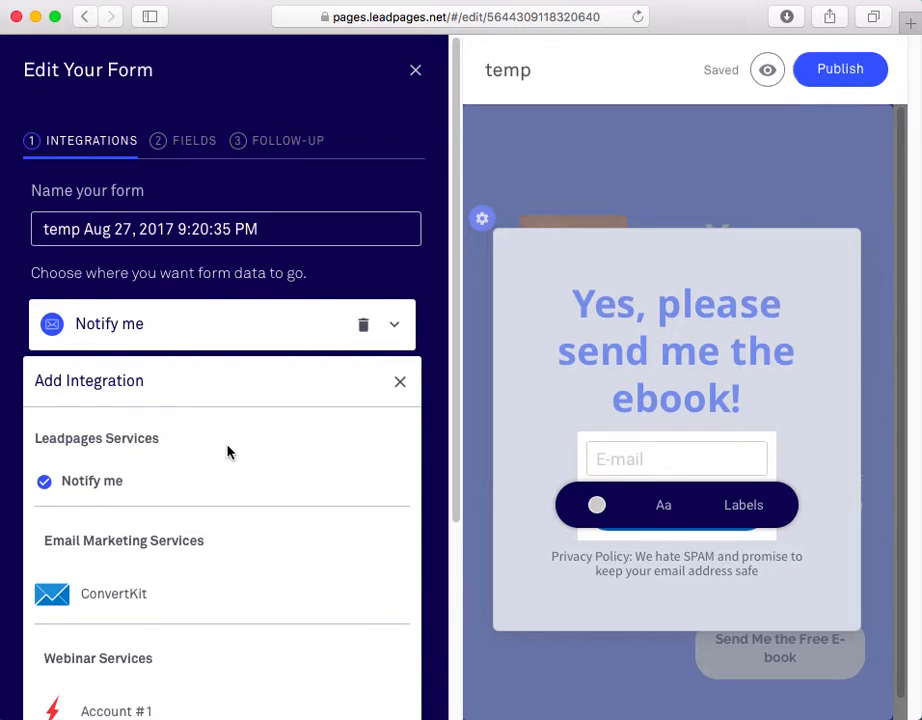
scroll(229, 451, down, 3)
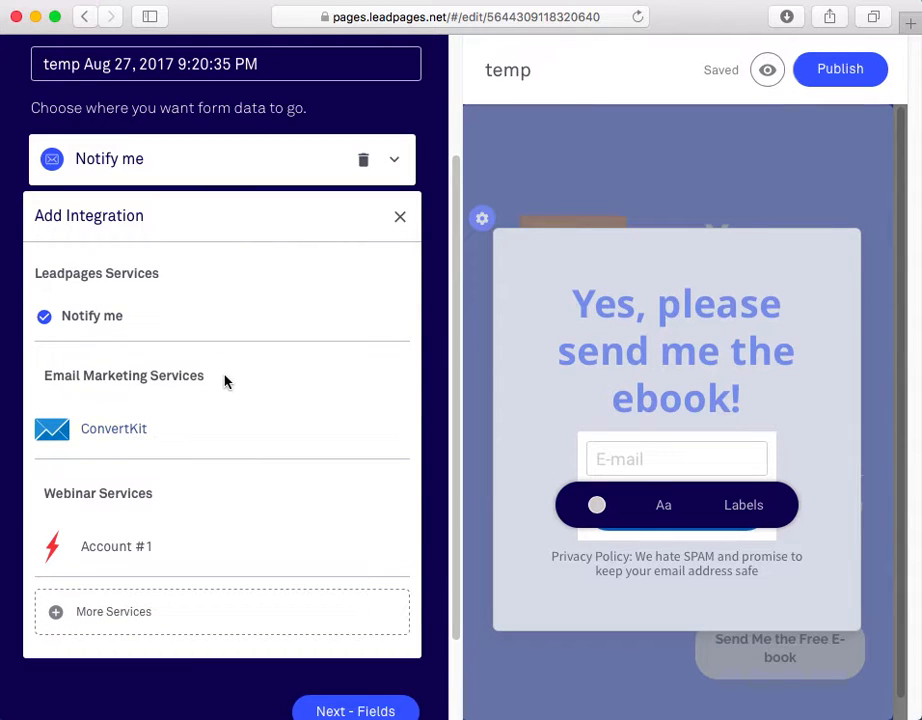
click(126, 434)
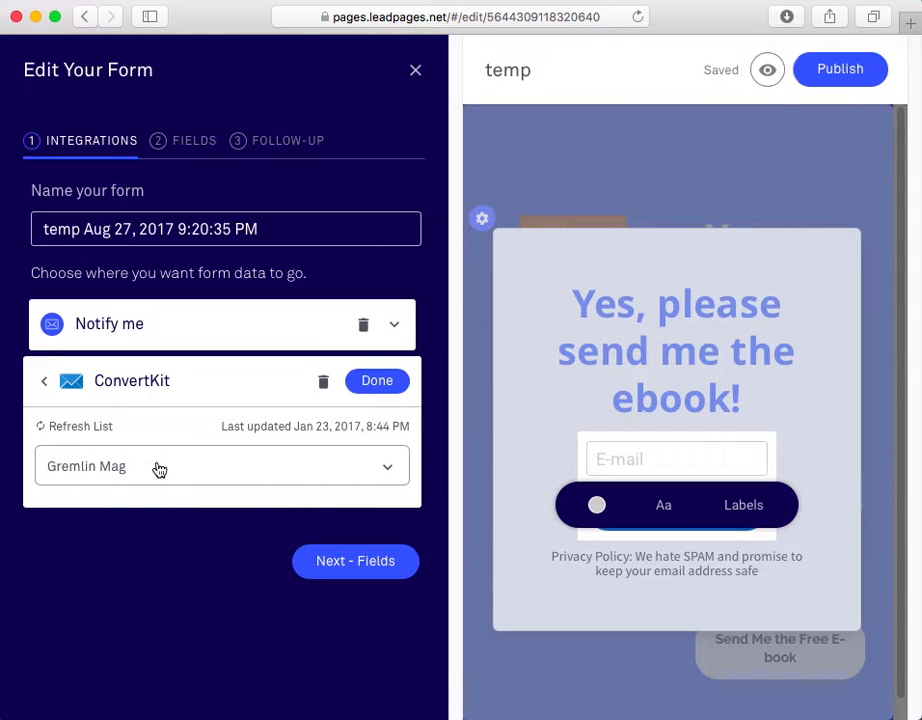
click(159, 470)
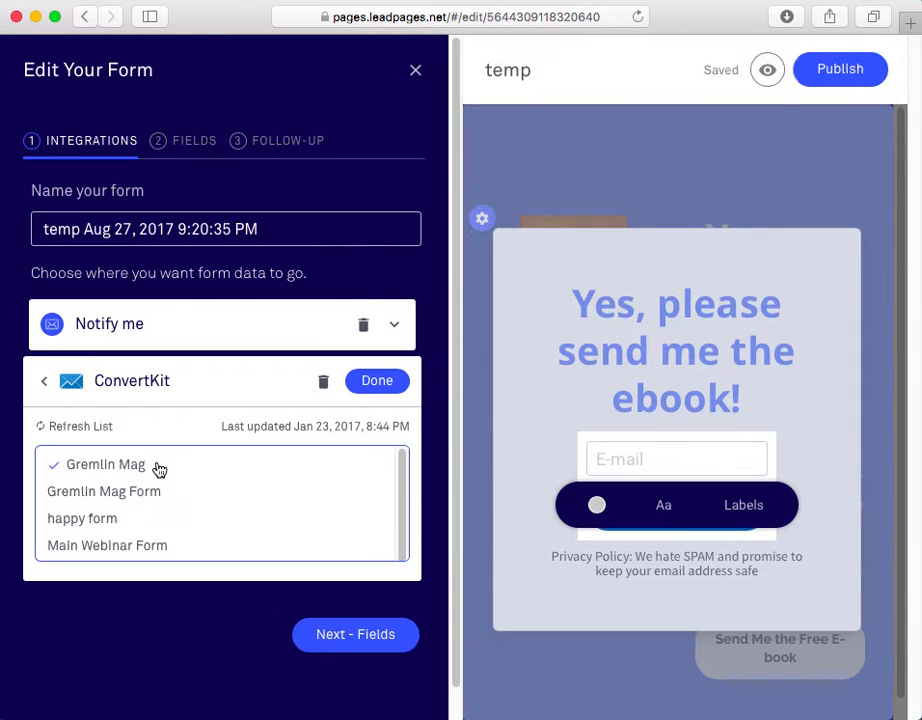
click(97, 519)
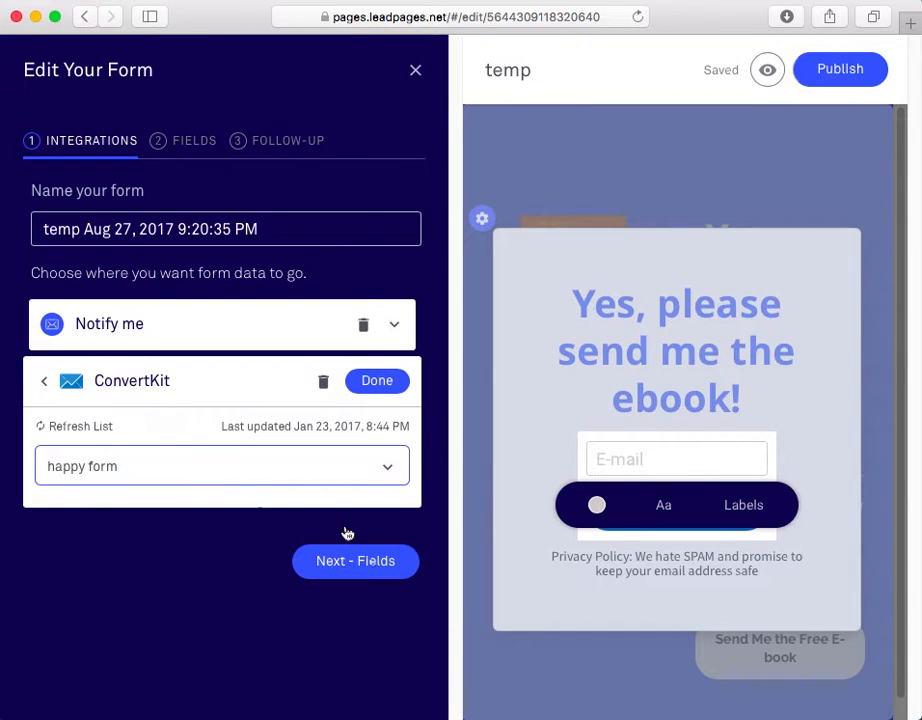
click(377, 385)
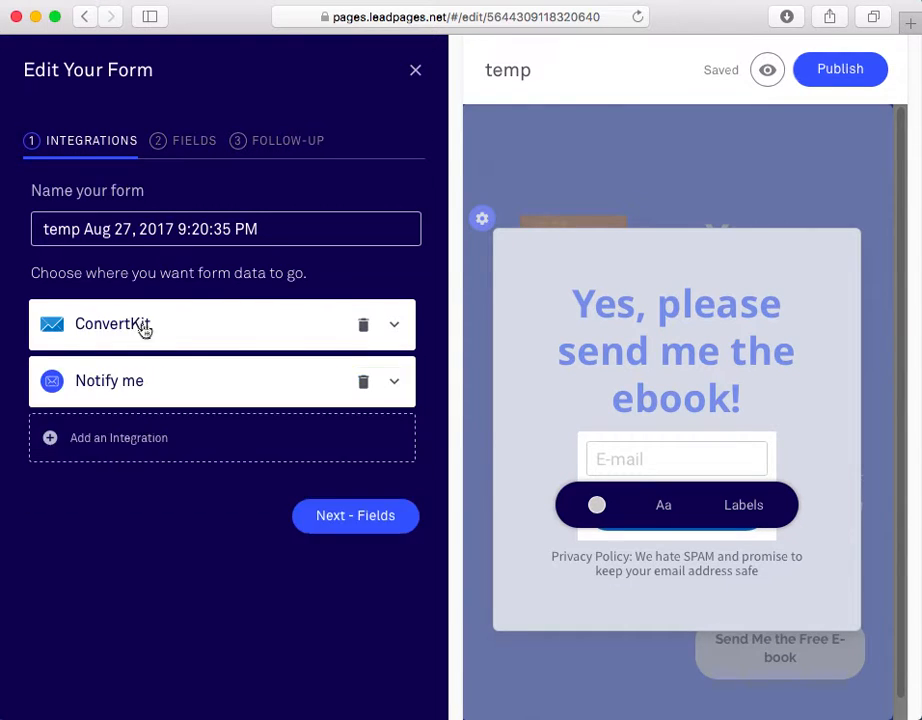
click(236, 389)
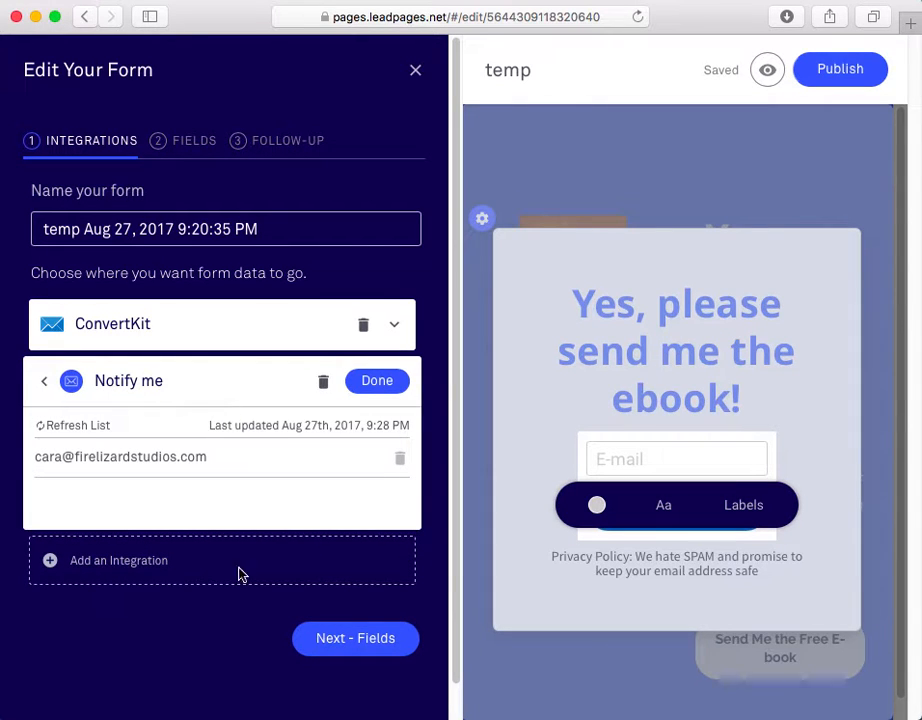
Step: Add a First Name field to the Leadbox form, keeping its default label and options
click(369, 639)
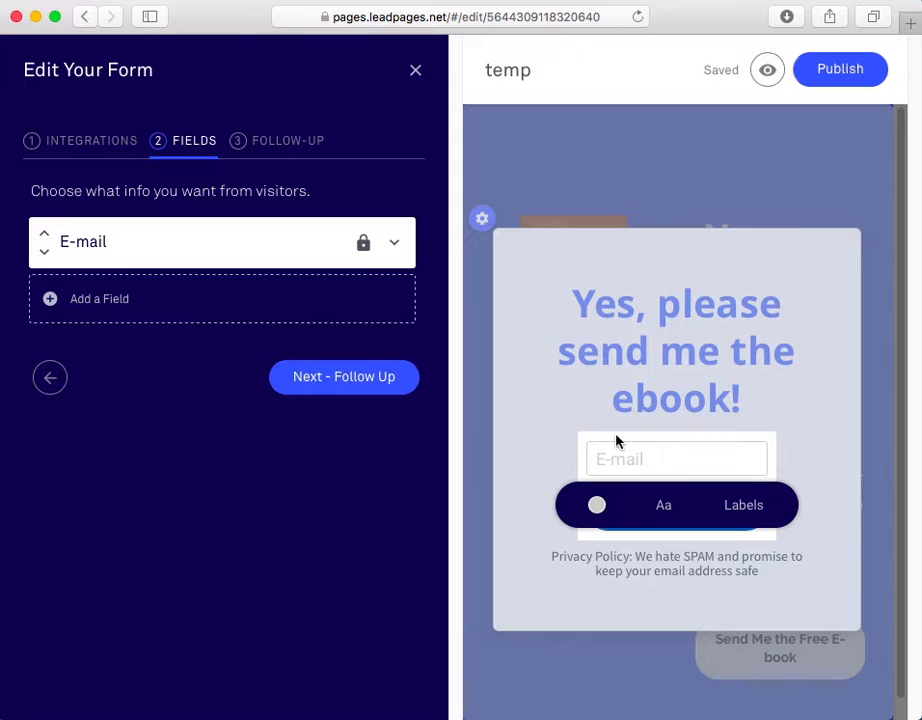
click(97, 299)
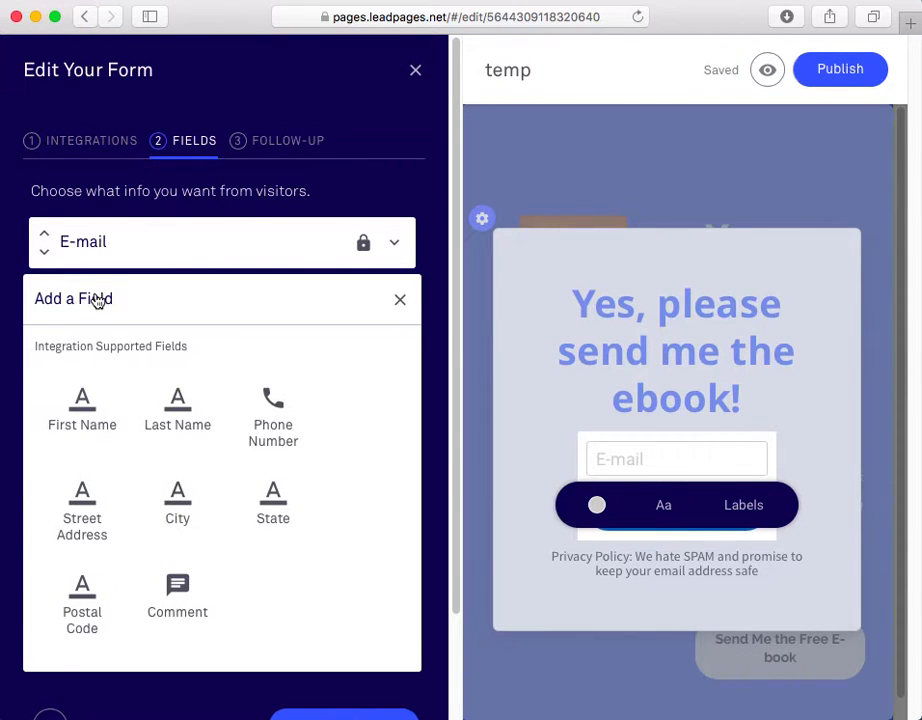
click(84, 415)
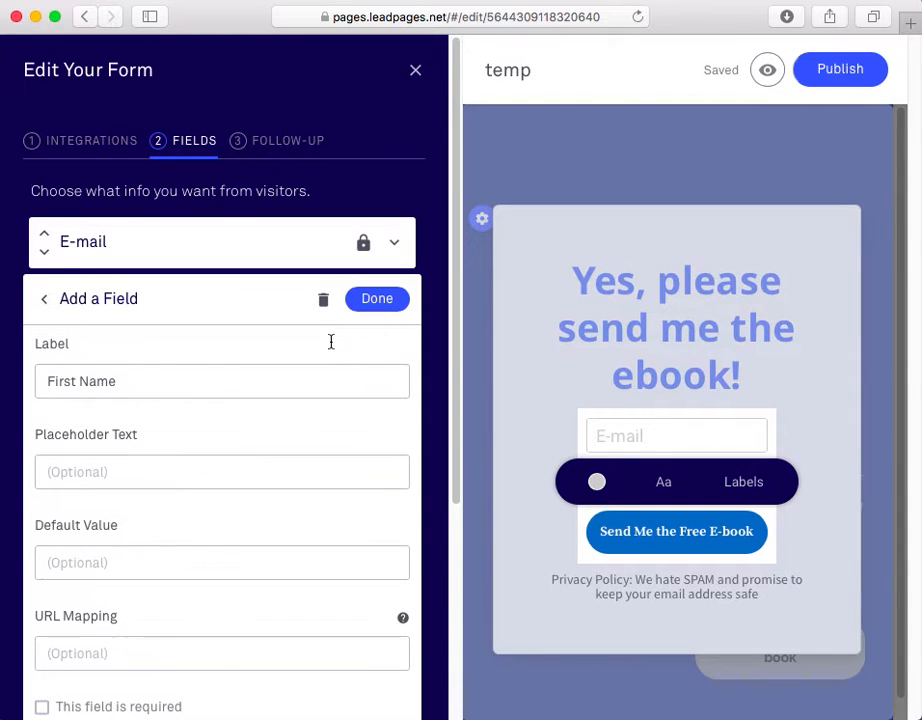
click(373, 312)
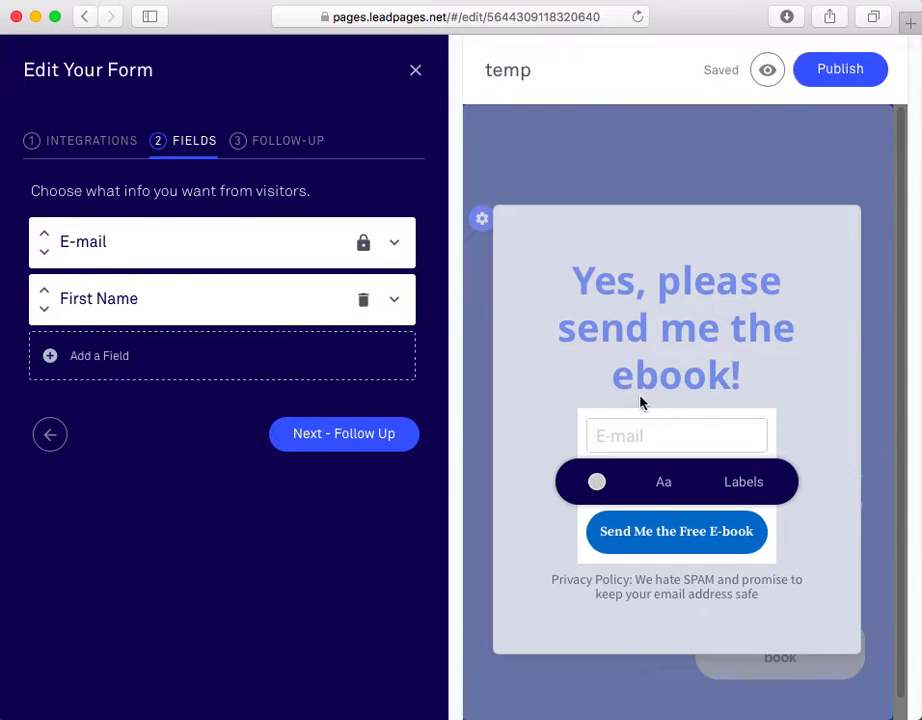
Step: Check the form's follow-up options, and move the First Name field above the E-mail field
click(352, 438)
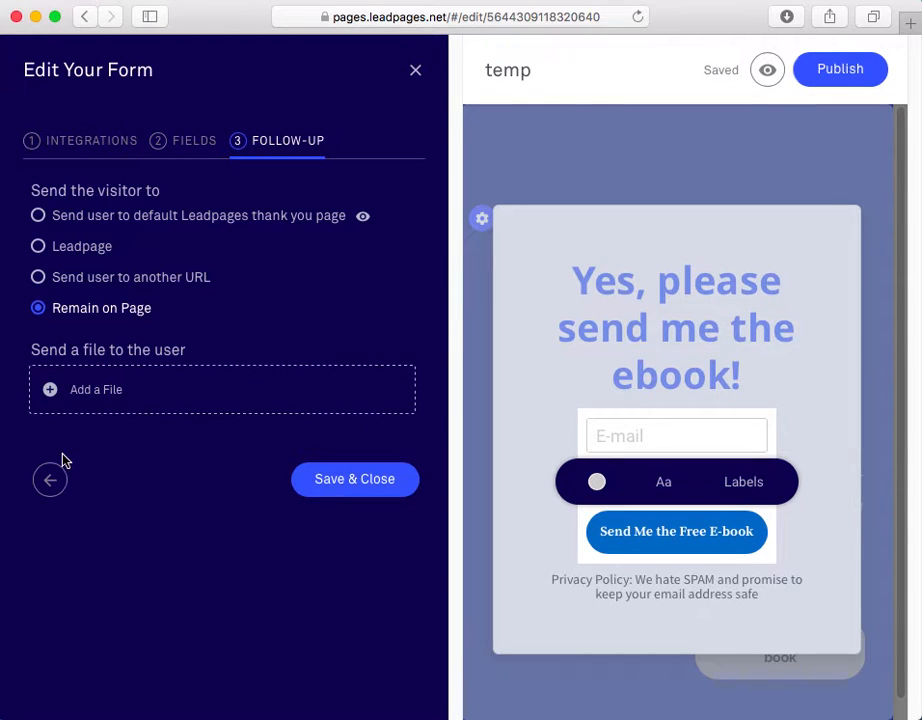
click(50, 480)
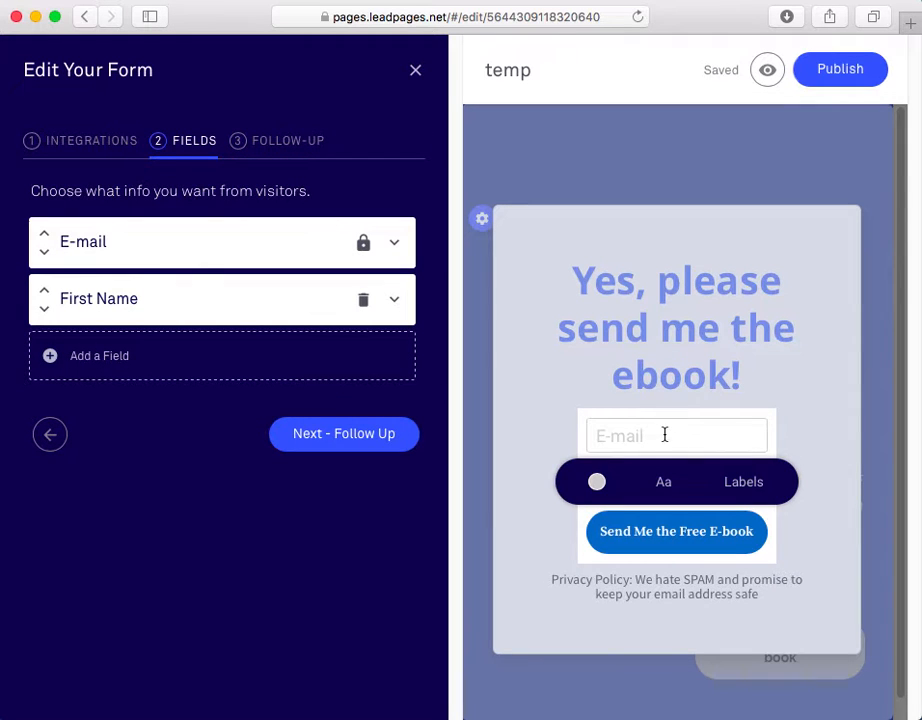
click(682, 423)
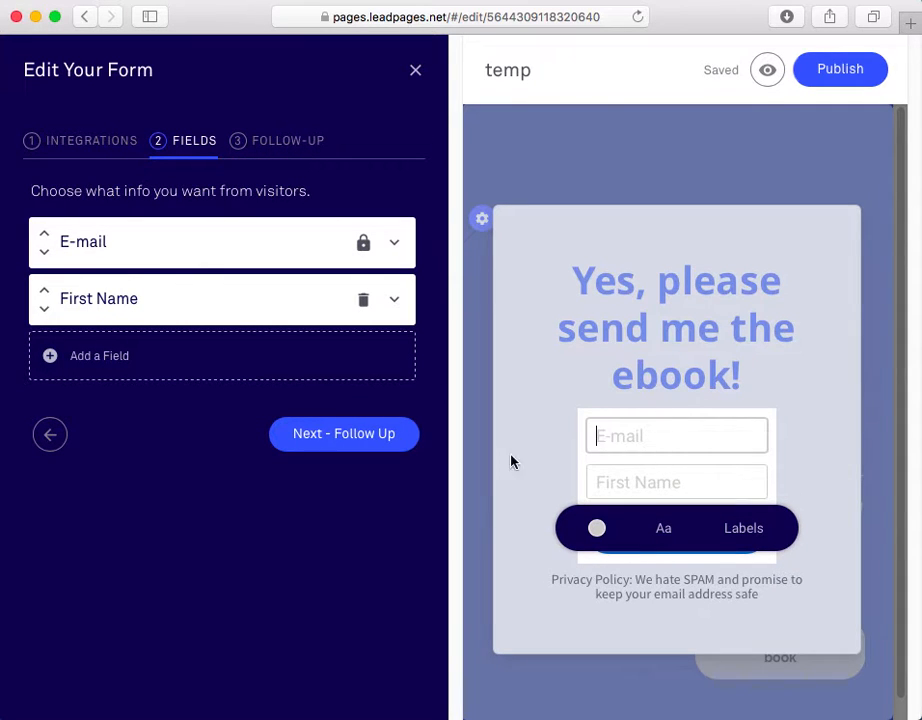
click(45, 292)
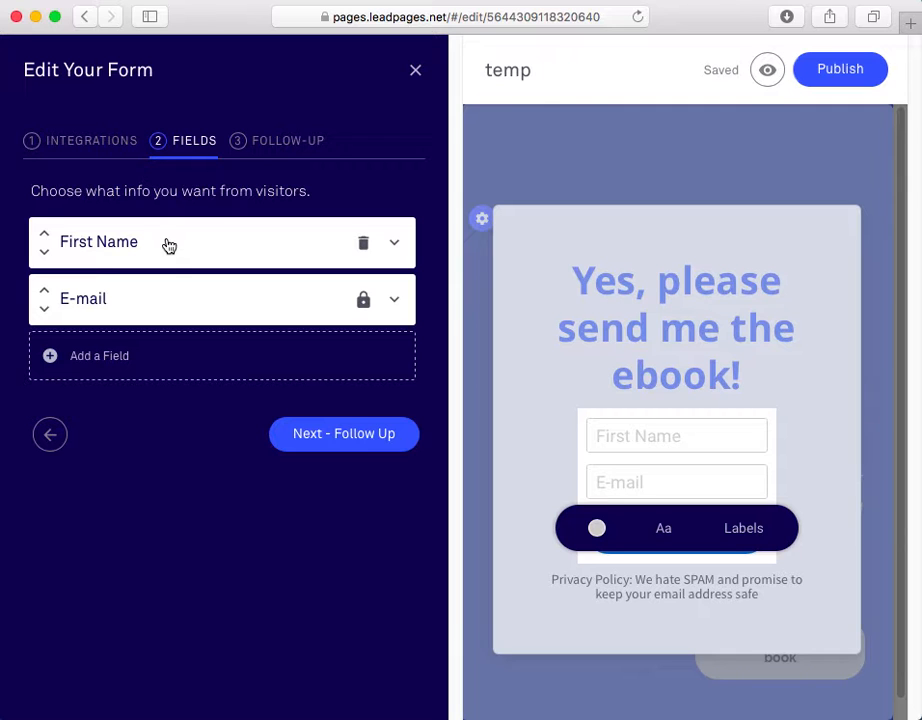
click(521, 468)
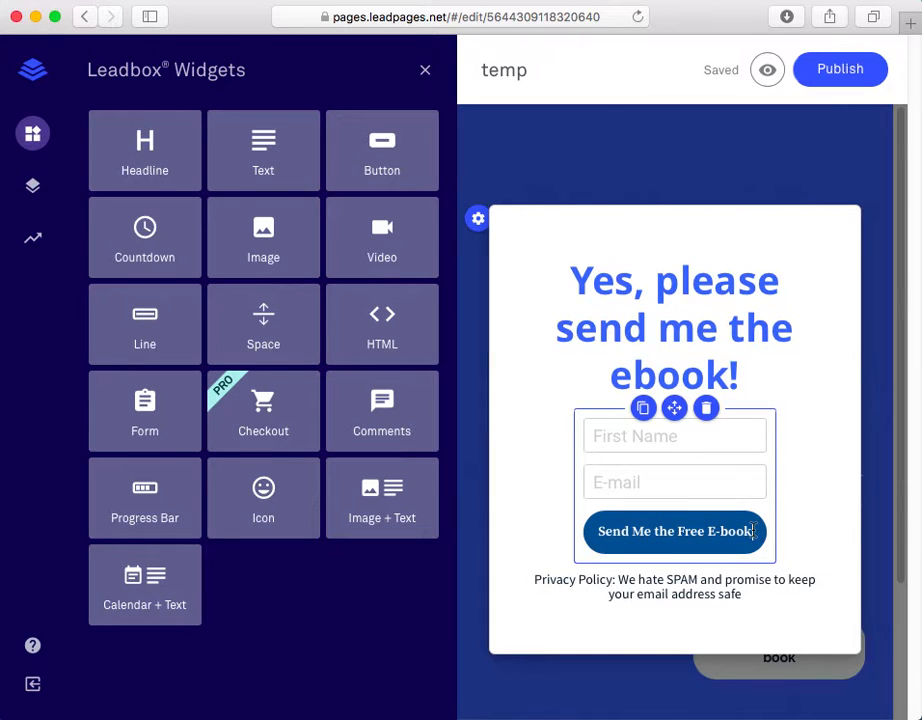
Step: Set the Leadbox button text "Send Me the Free E-book" to Open Sans at size 4
drag(754, 531, 591, 536)
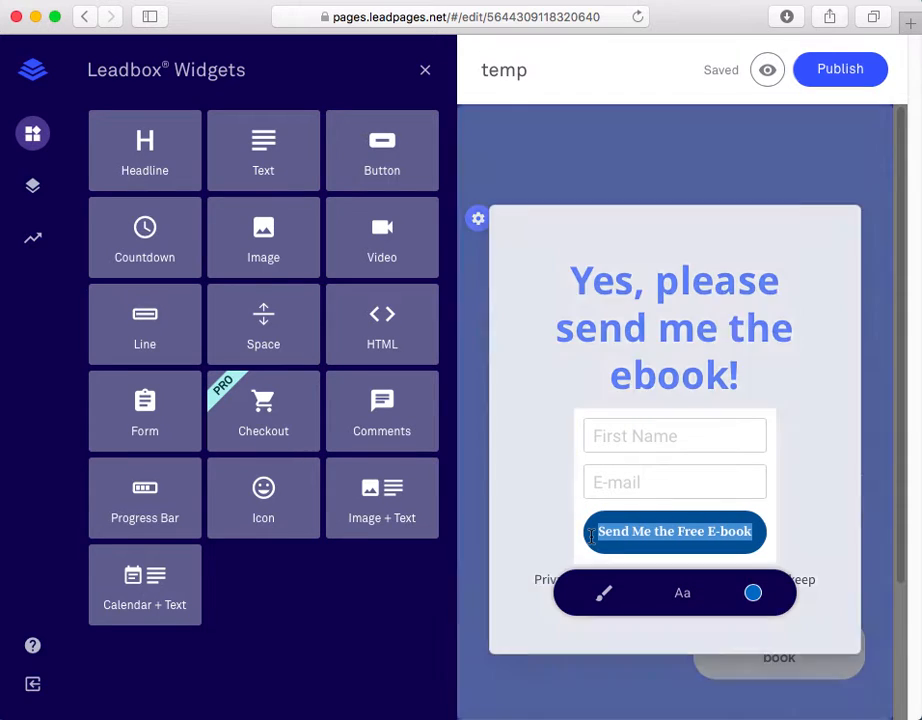
click(684, 597)
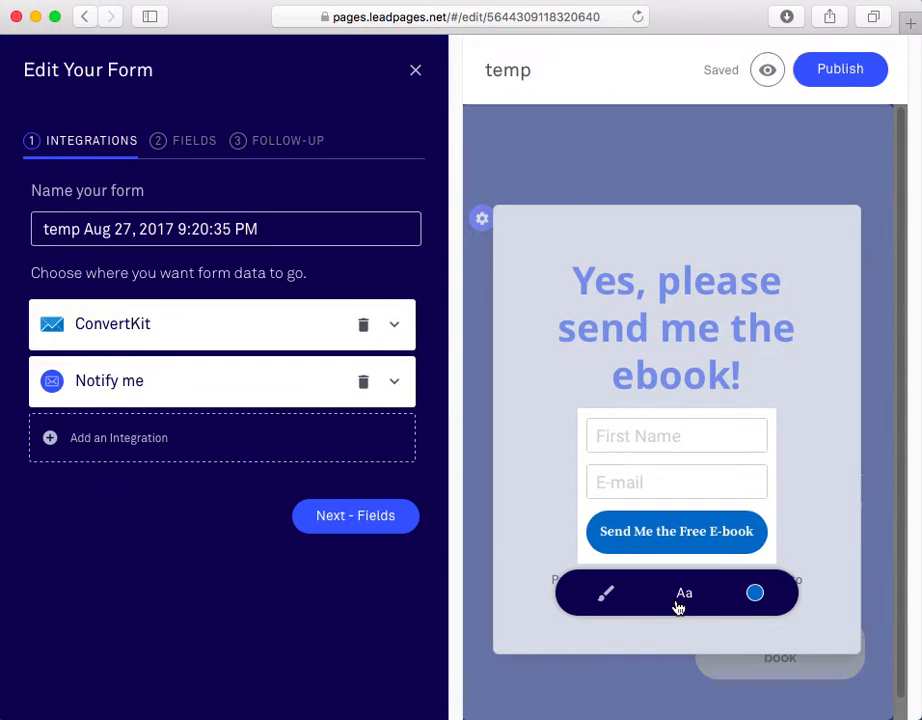
click(685, 593)
scroll(702, 453, up, 3)
scroll(702, 453, up, 3)
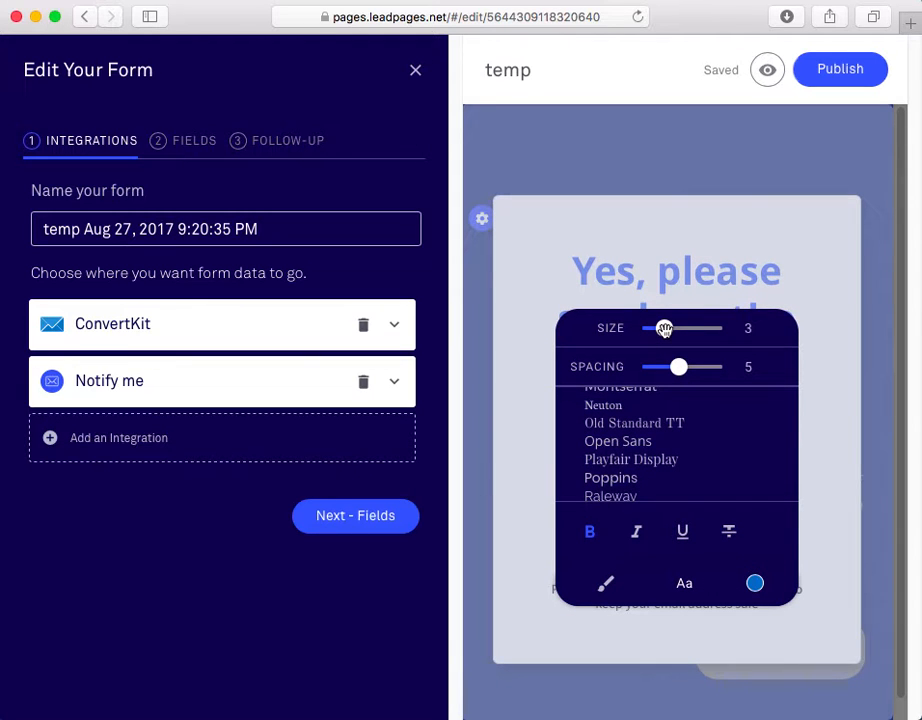
drag(664, 329, 672, 328)
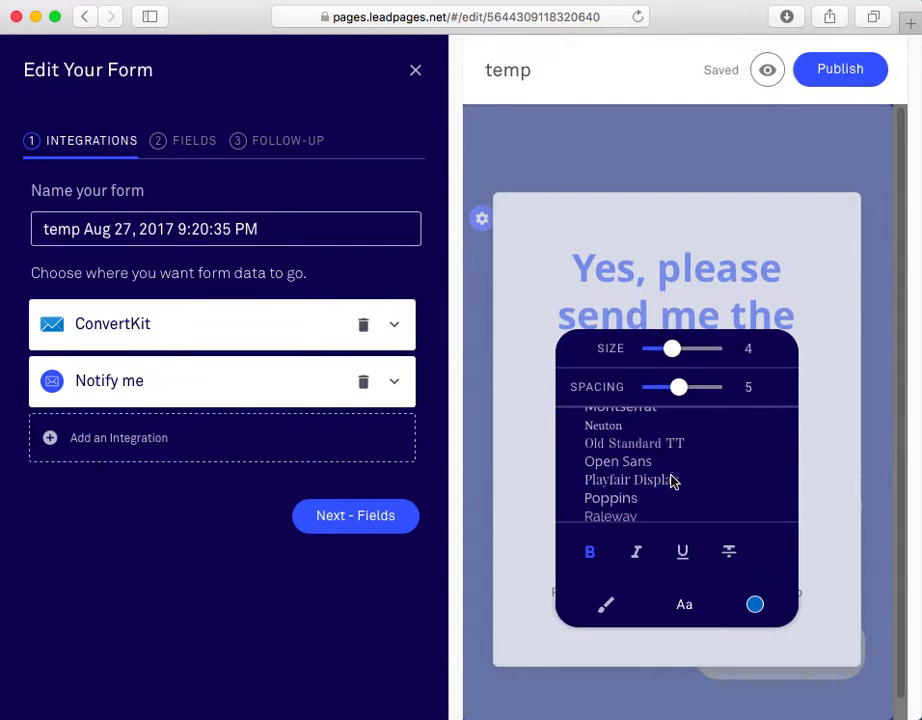
click(824, 448)
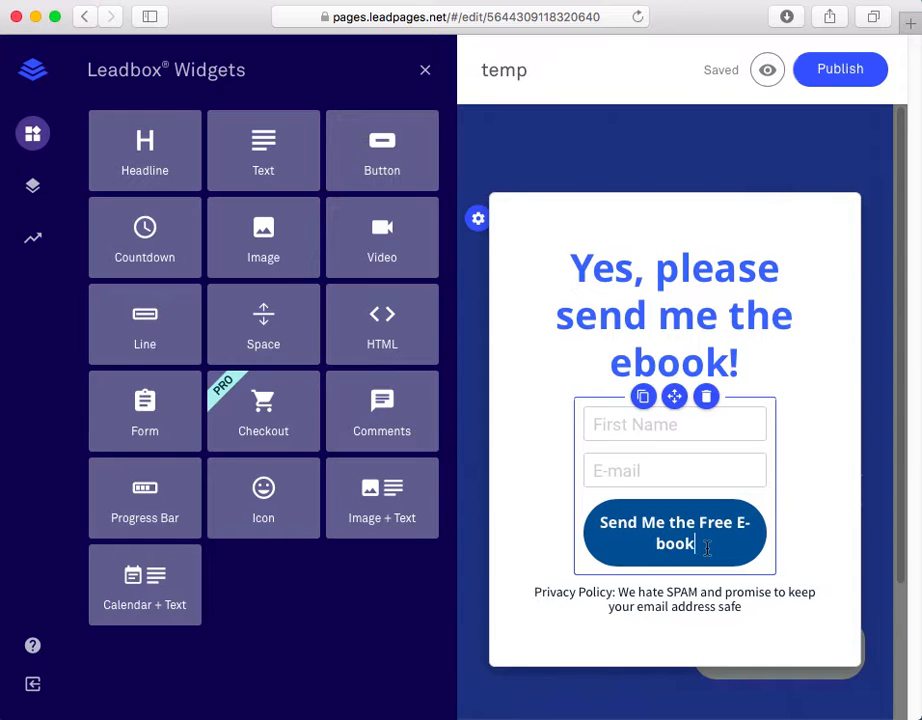
Step: Change the font of the Leadbox button text "Send Me the Free E-book" to Raleway
drag(707, 548, 601, 522)
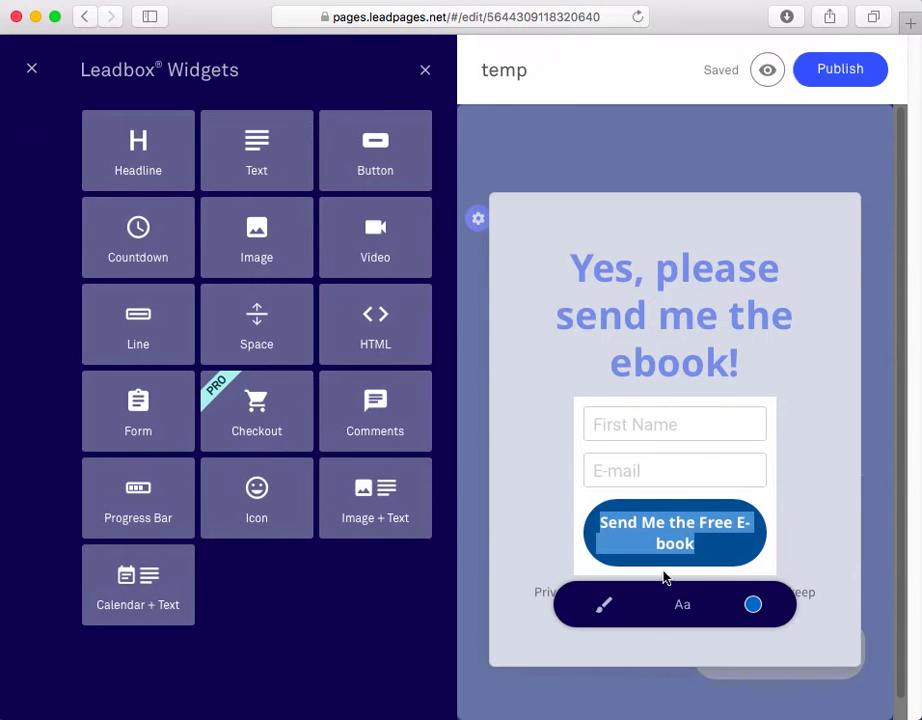
click(684, 604)
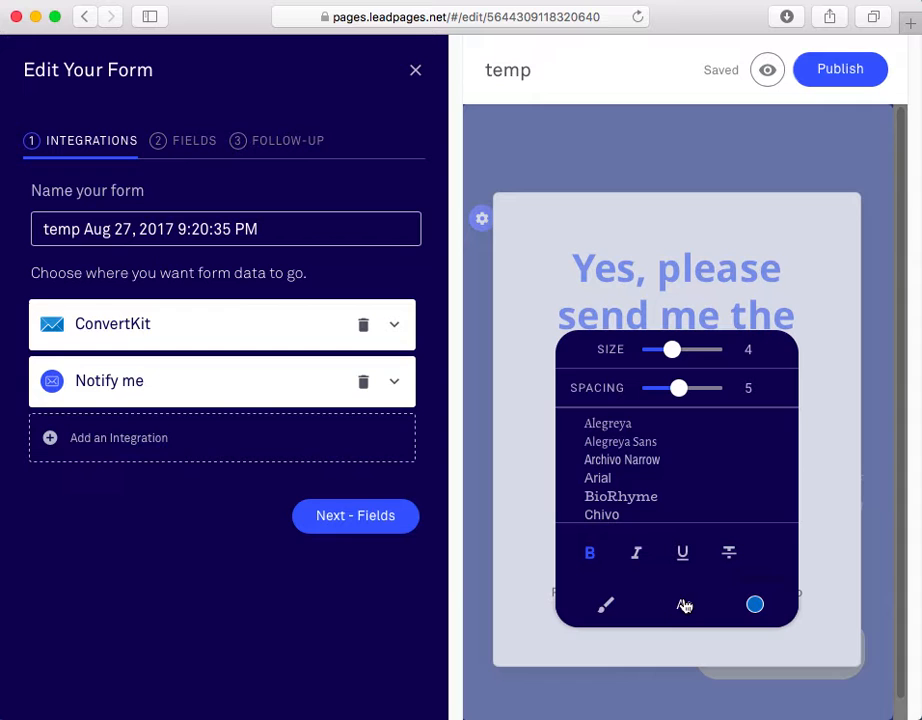
scroll(663, 494, down, 5)
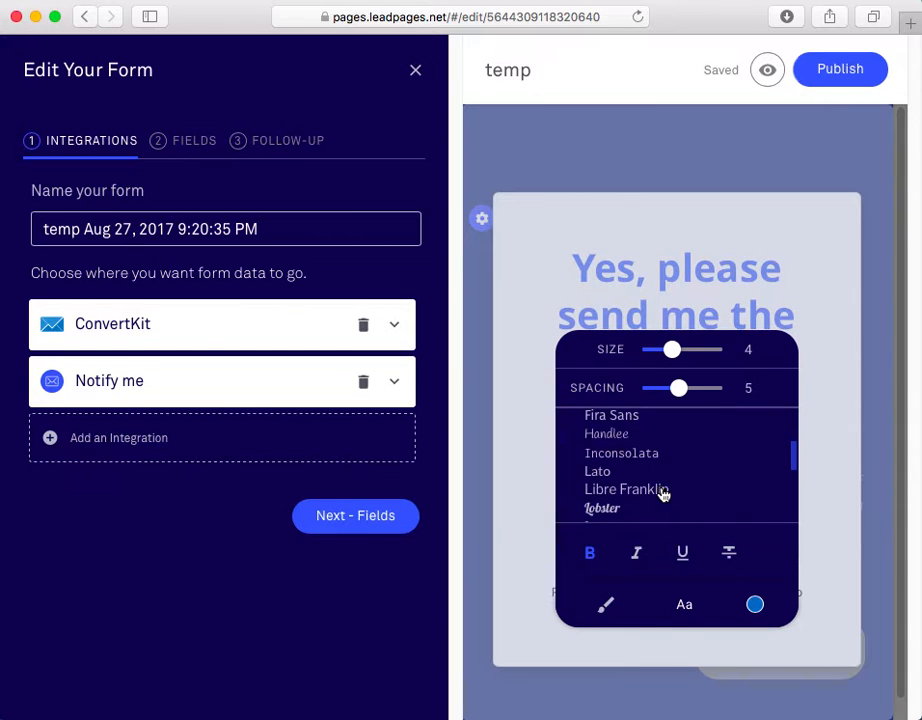
scroll(663, 494, down, 5)
scroll(663, 494, down, 2)
scroll(660, 494, up, 2)
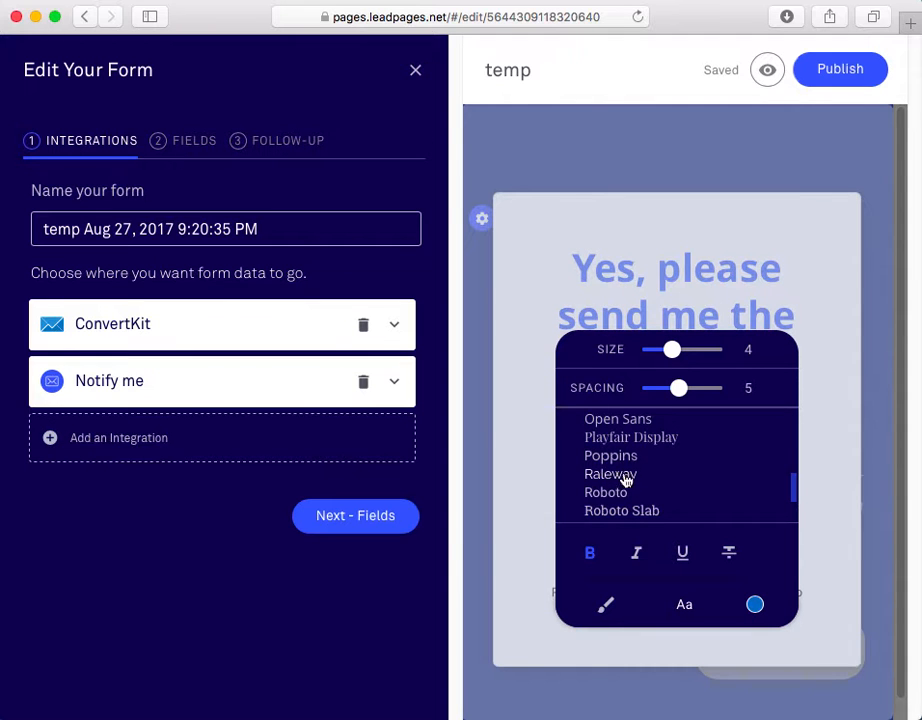
click(626, 483)
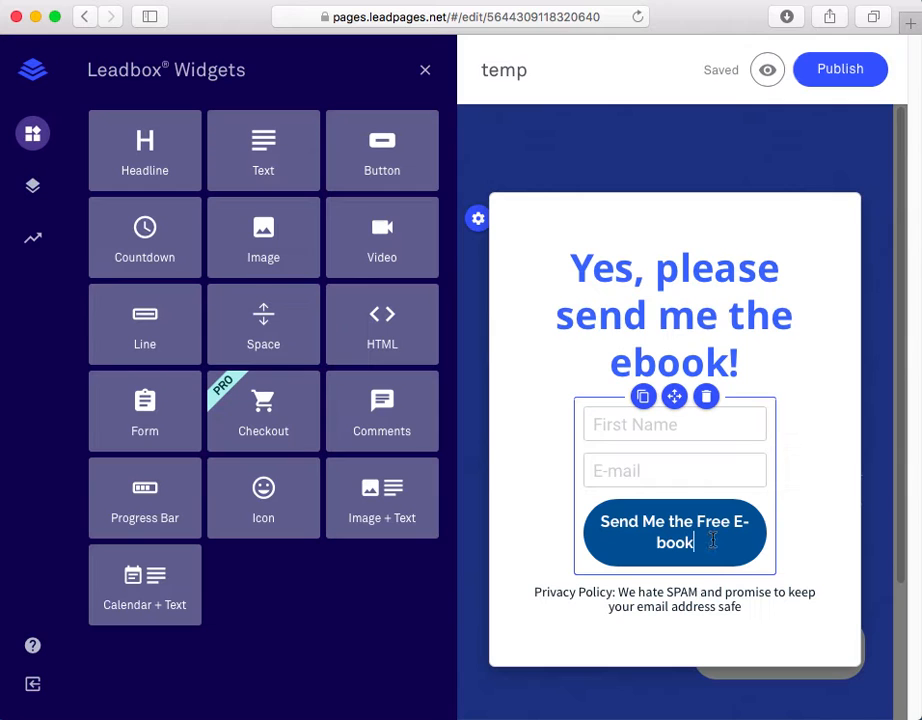
Step: Check the available fonts and the shape and style options for the Leadbox button, and keep its current settings
drag(711, 541, 591, 530)
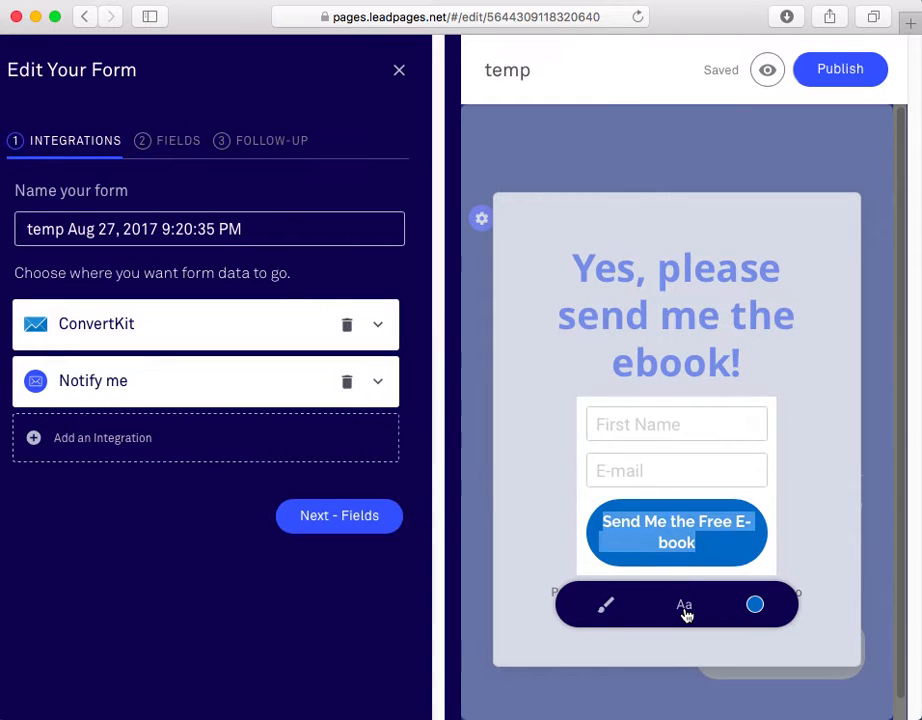
click(685, 613)
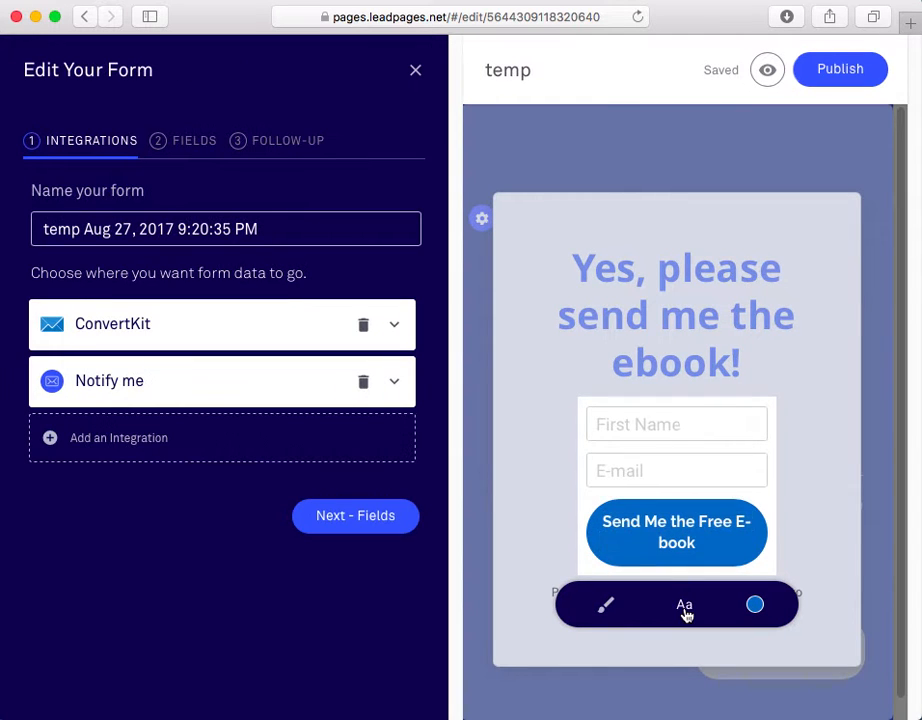
click(685, 606)
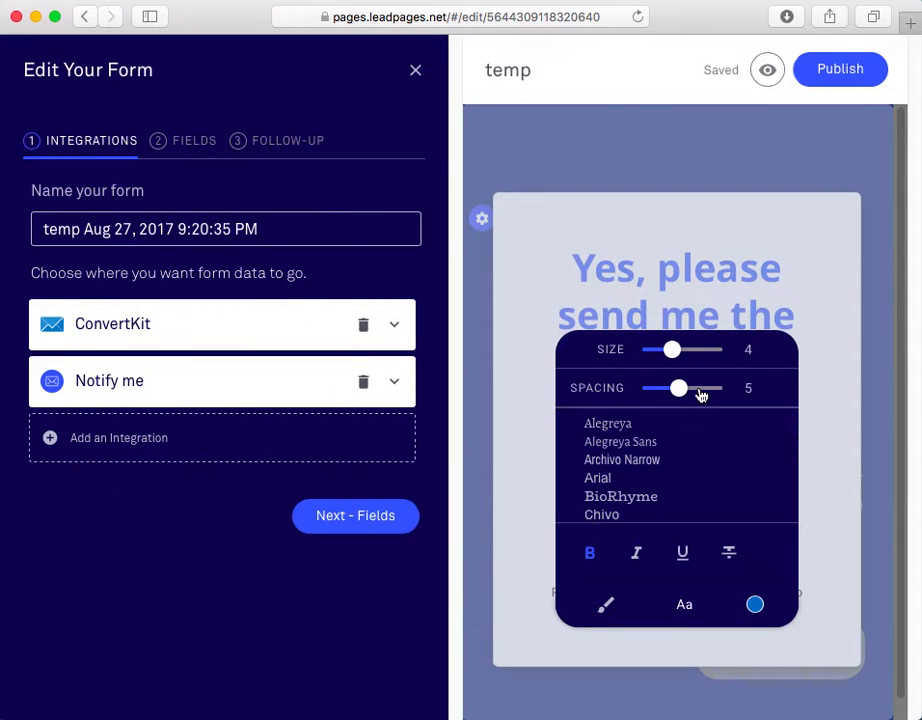
scroll(677, 487, down, 3)
scroll(677, 487, down, 5)
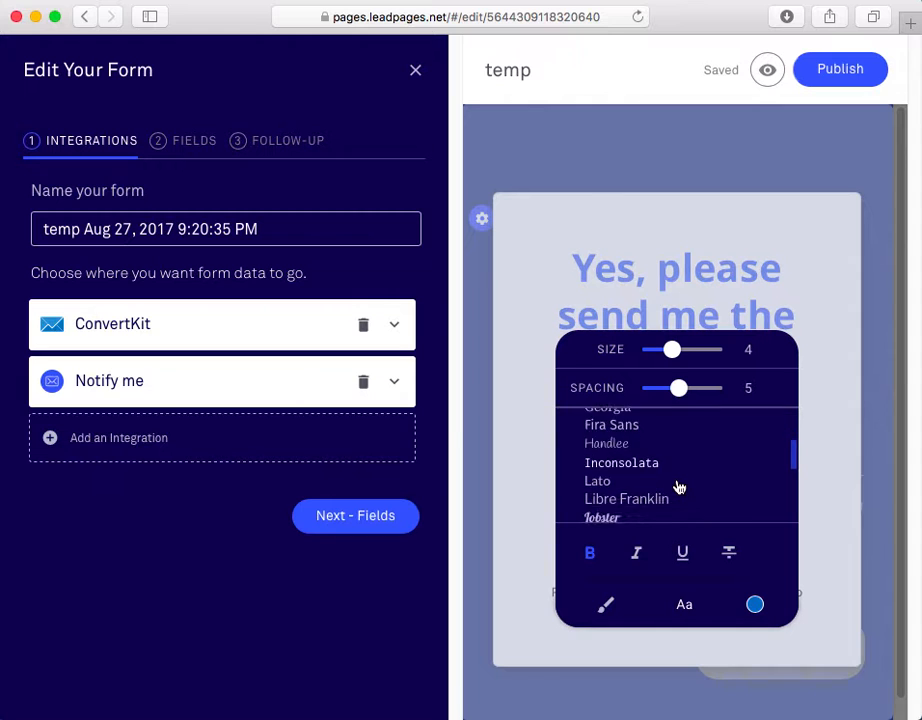
scroll(677, 487, down, 3)
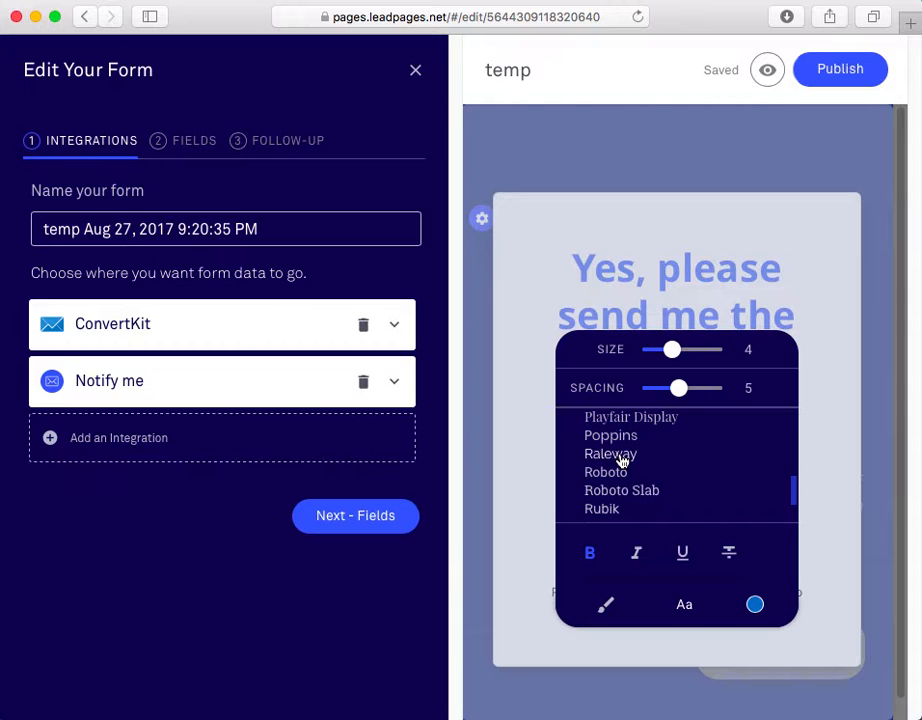
click(606, 609)
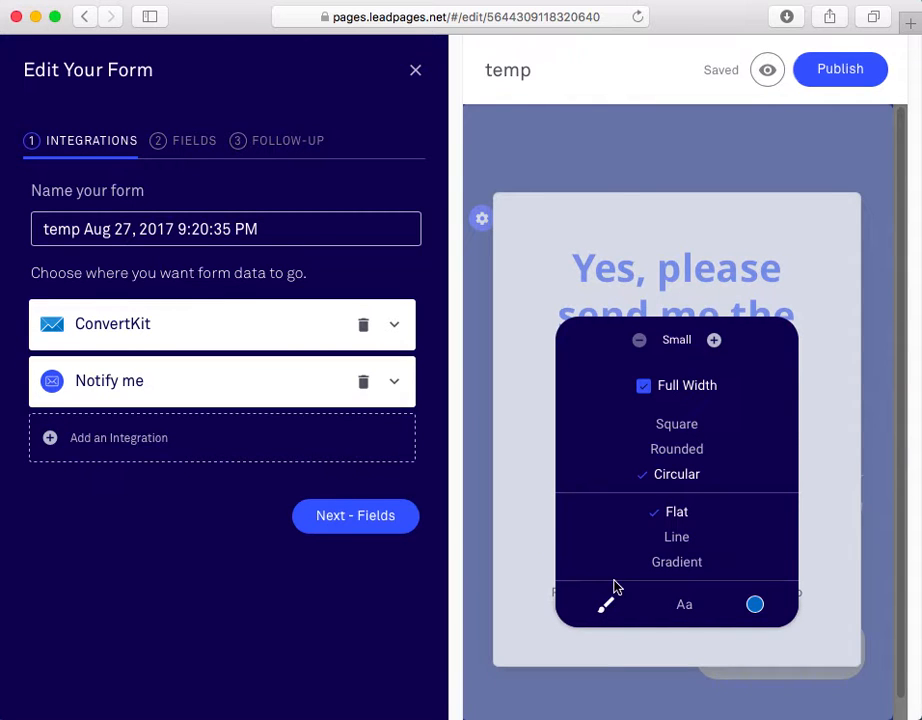
click(831, 405)
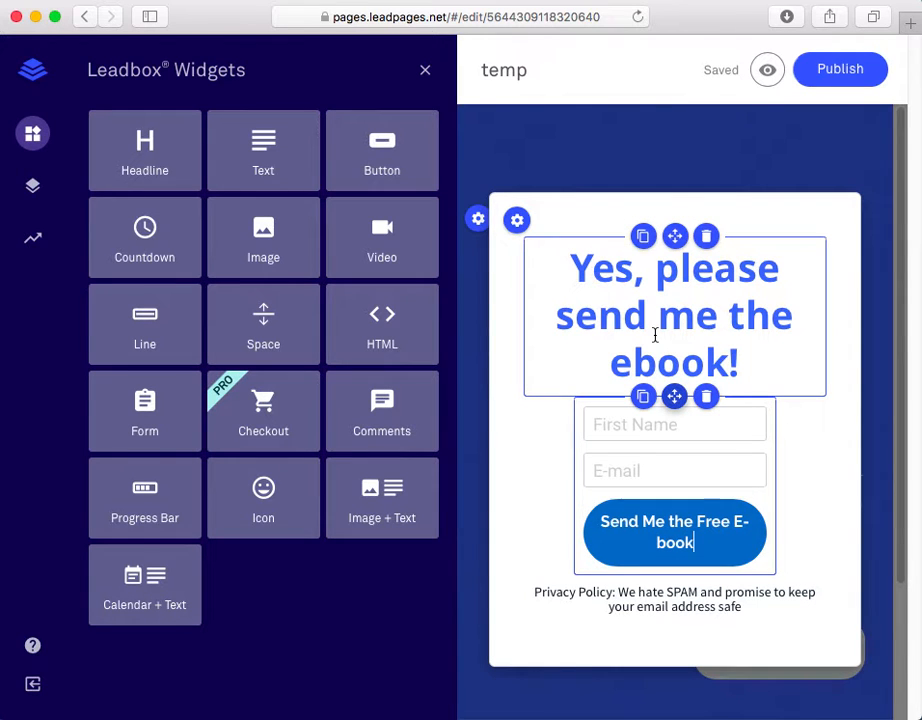
Step: Preview the landing page and examine its phone and tablet layouts
click(770, 78)
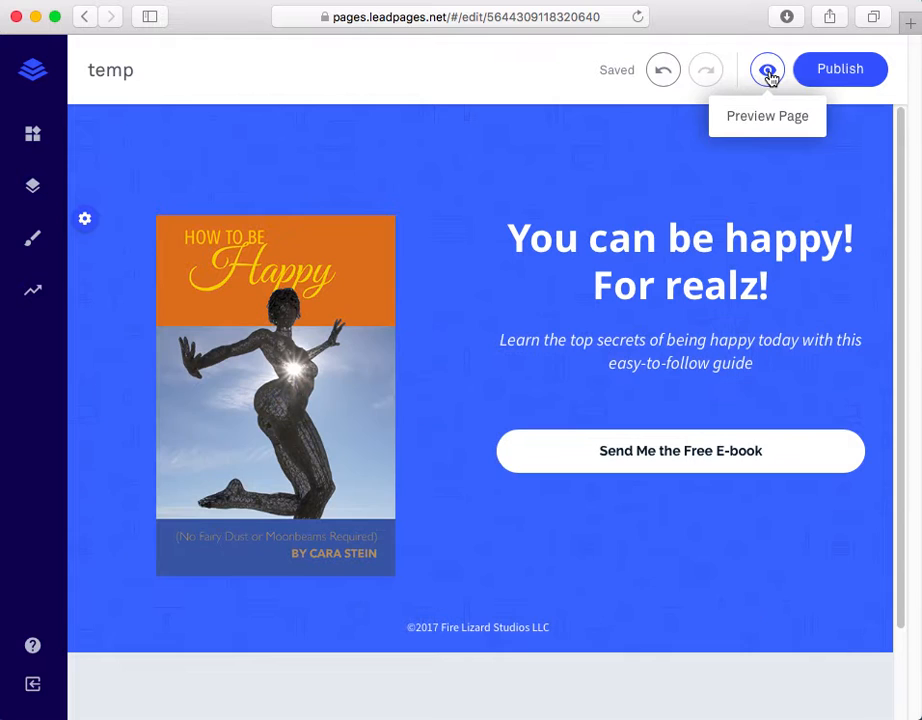
click(634, 455)
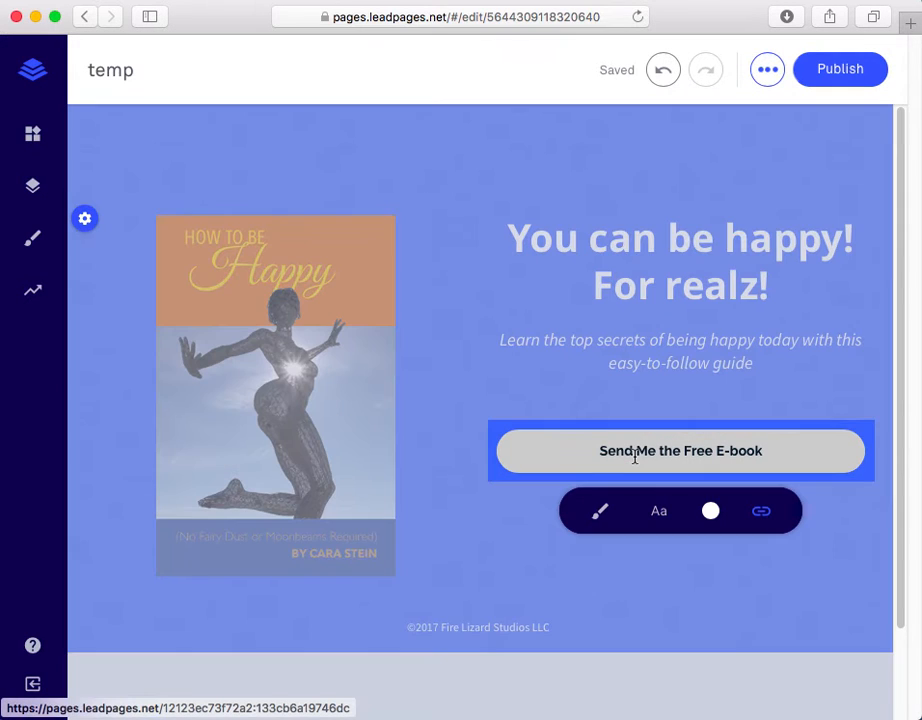
click(634, 455)
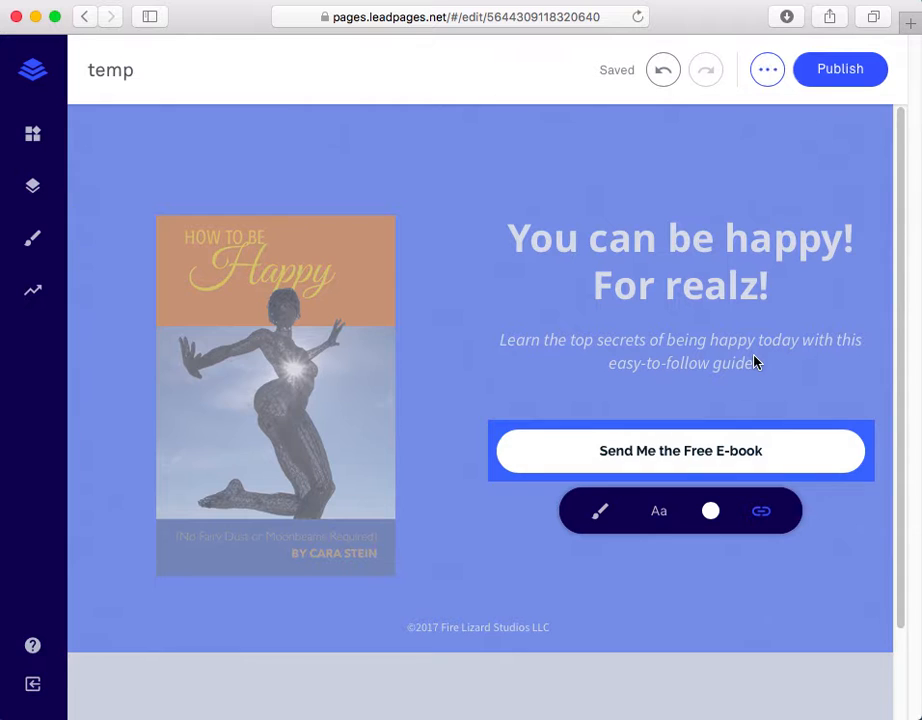
key(super+p)
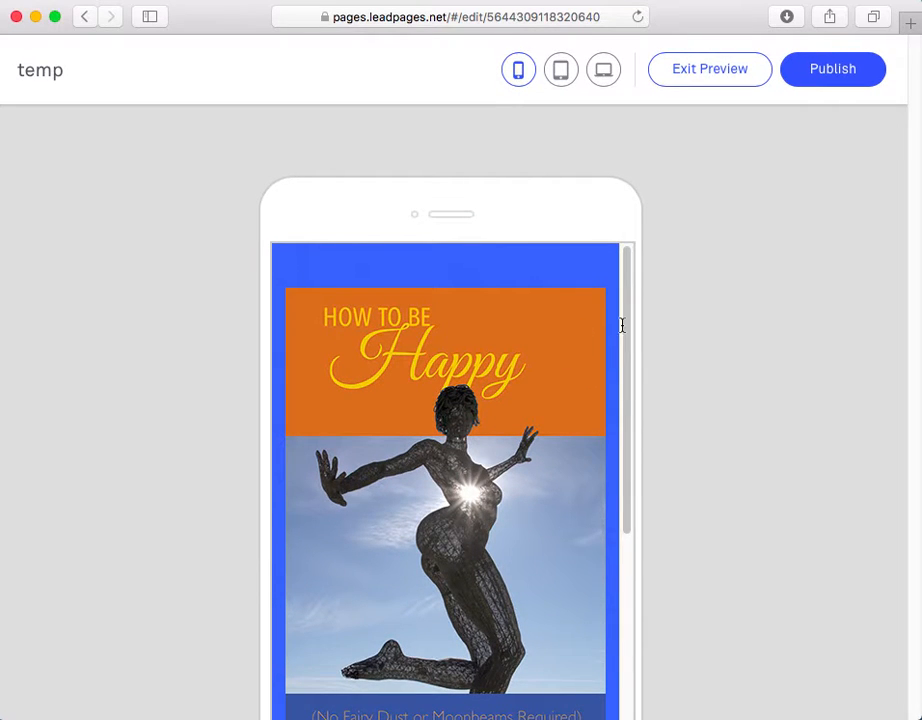
click(558, 62)
scroll(527, 316, down, 5)
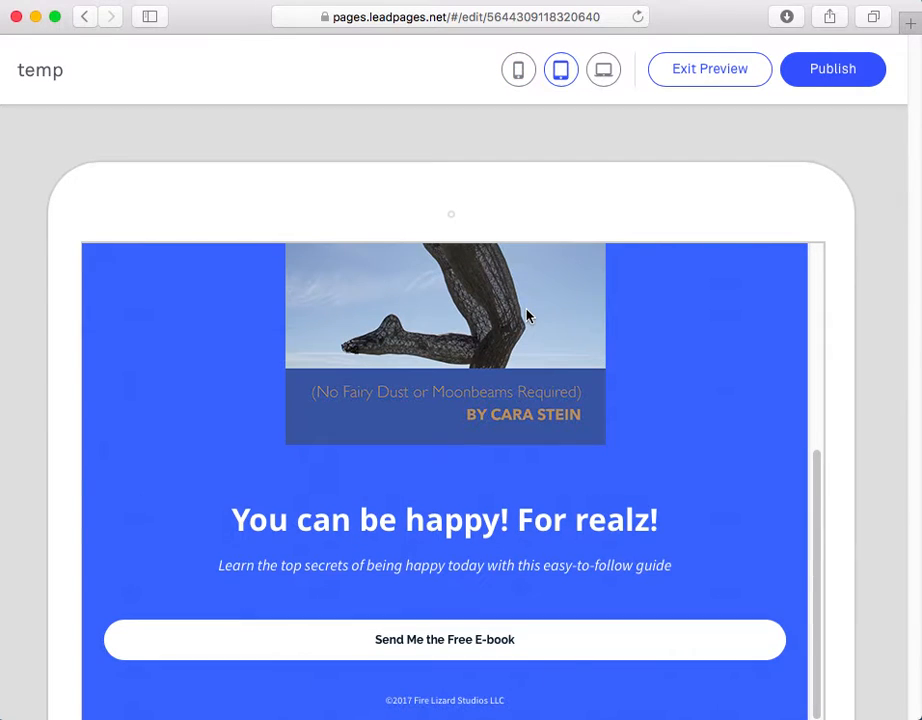
scroll(527, 316, up, 5)
scroll(527, 315, down, 5)
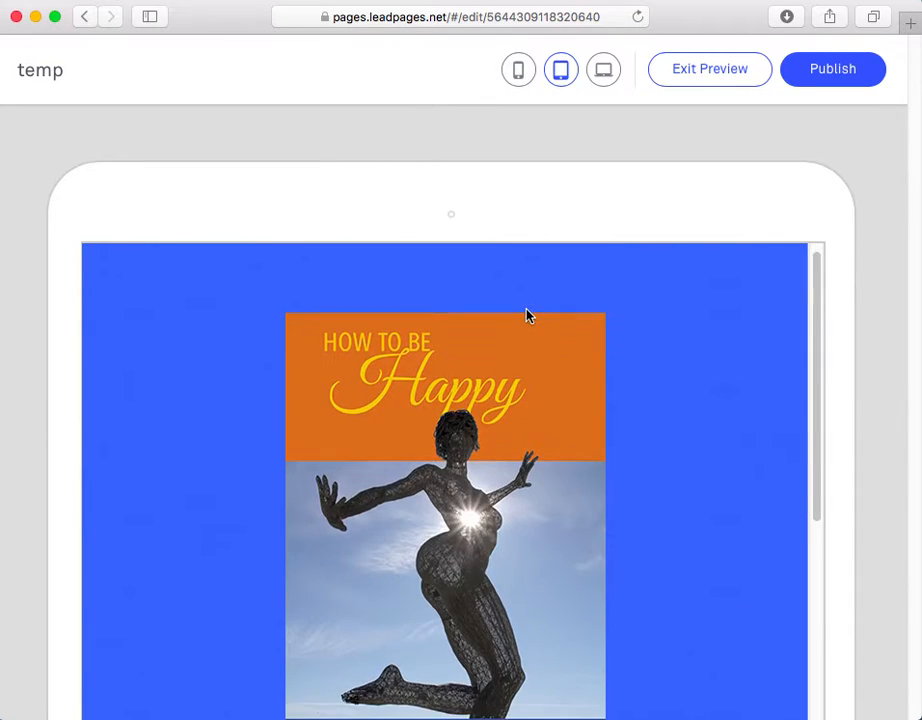
Step: Open the Leadbox in the tablet preview, check its First Name field, and close the pop-up
click(469, 648)
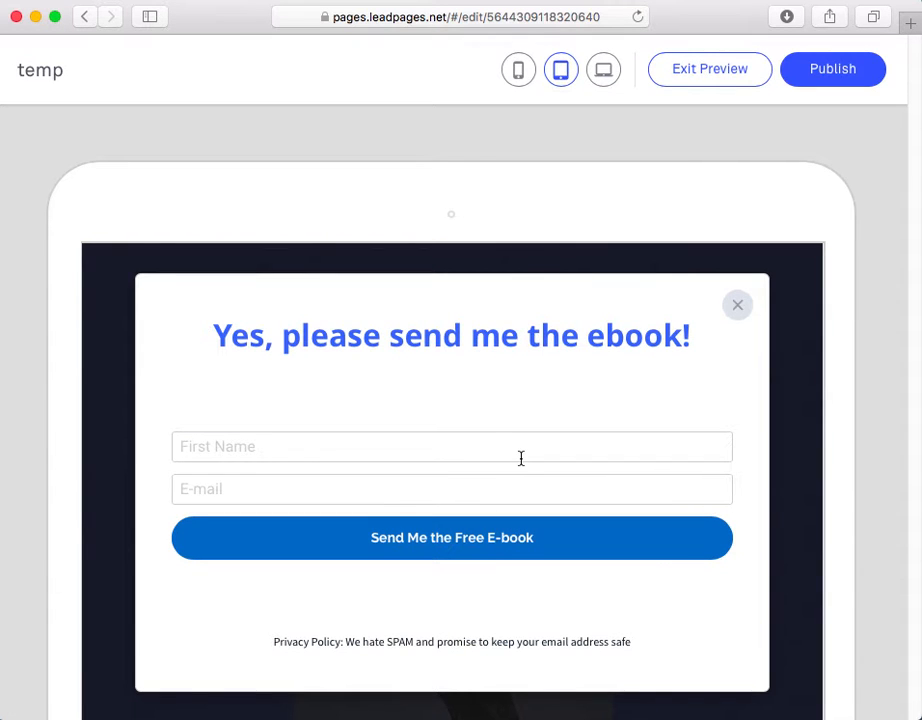
click(455, 446)
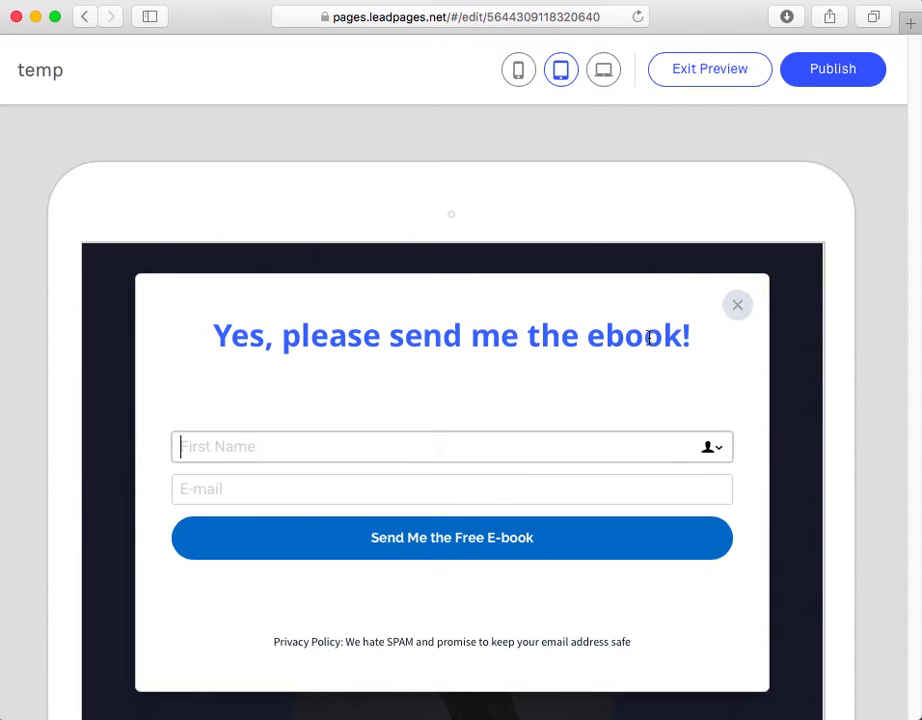
click(737, 307)
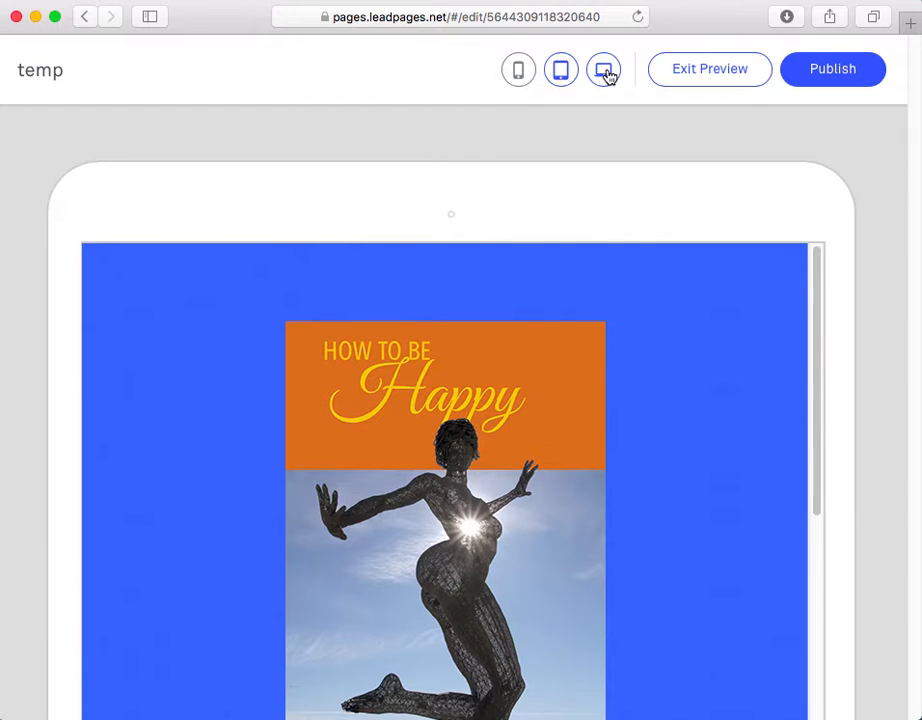
Step: Check the page and its Leadbox pop-up in the desktop preview, and return to the page editor
click(605, 72)
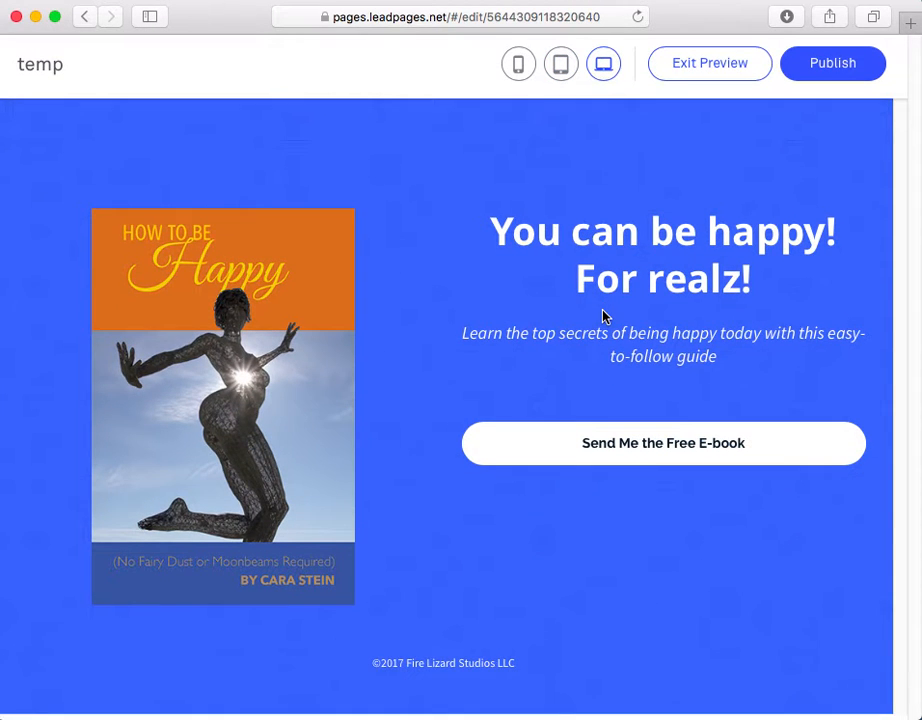
click(714, 452)
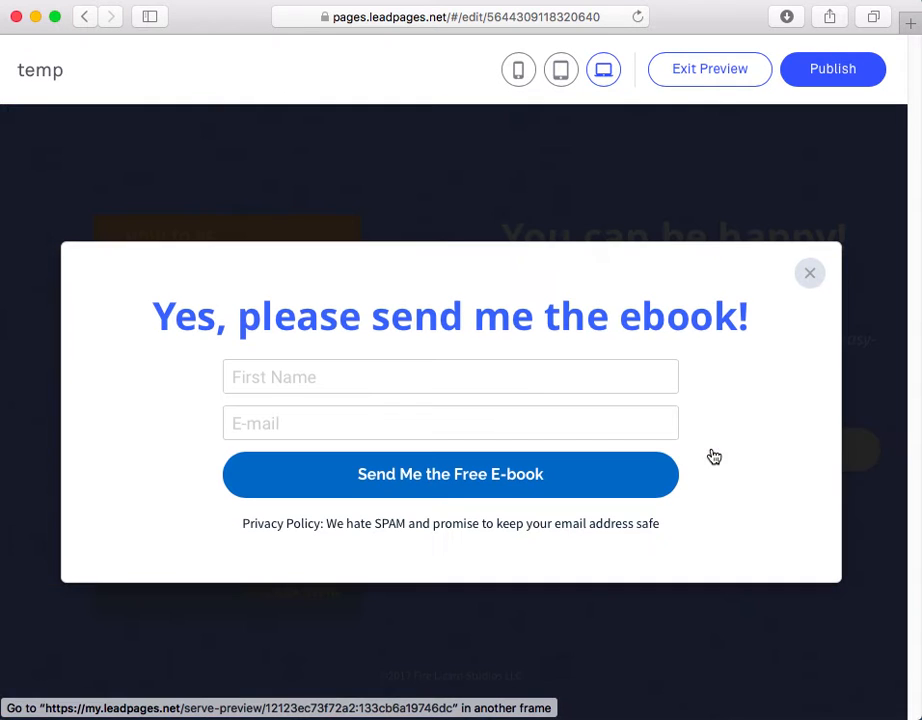
click(809, 276)
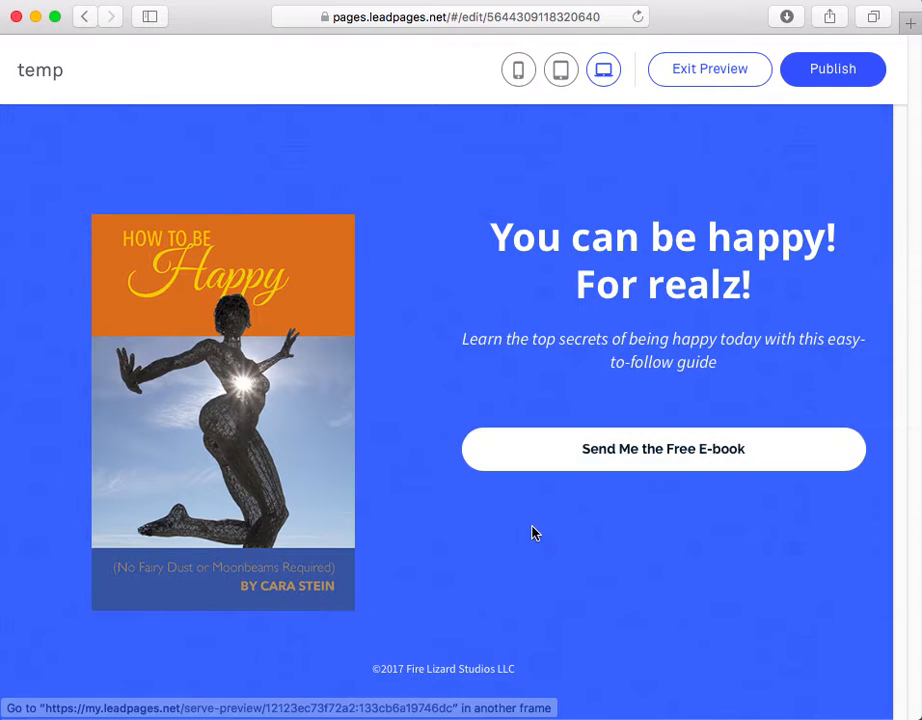
click(703, 71)
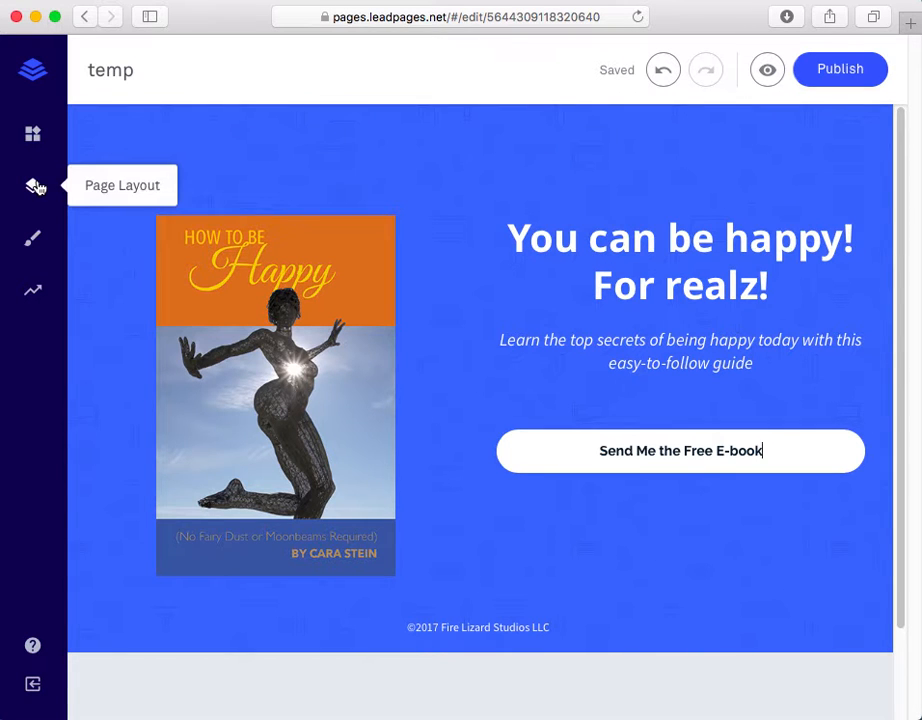
Step: Replace the page background image with WATERCOLOR-24_cropped_flipped.jpg from the uploaded images
click(33, 239)
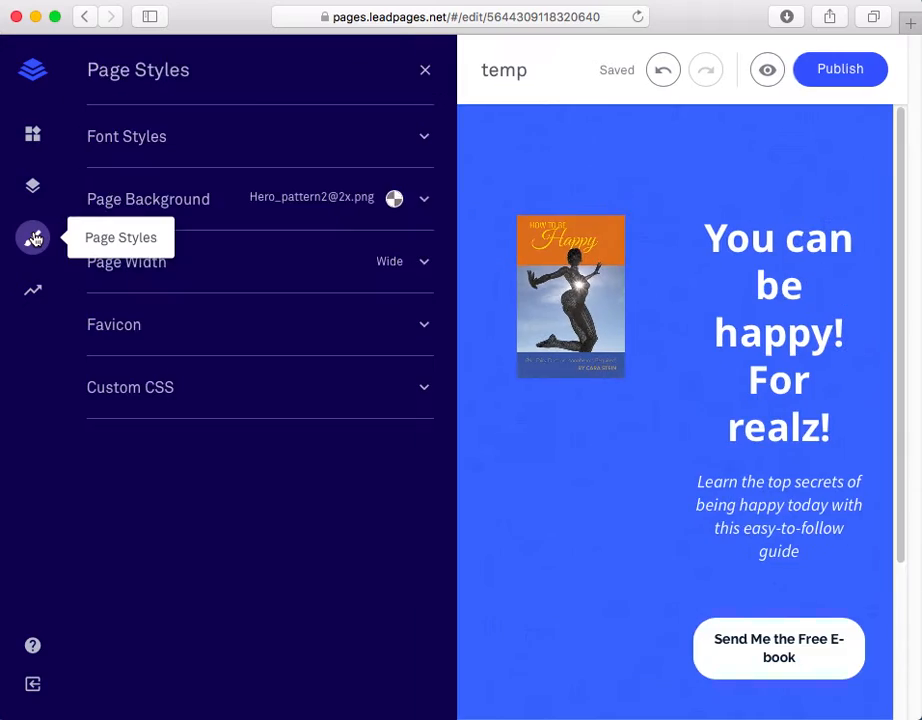
click(320, 204)
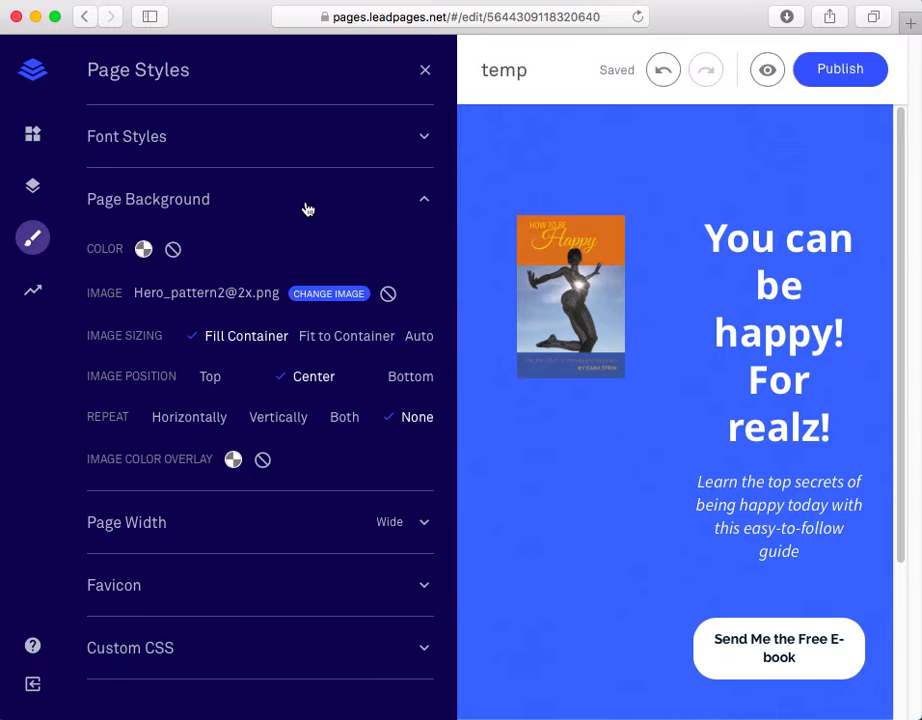
click(316, 296)
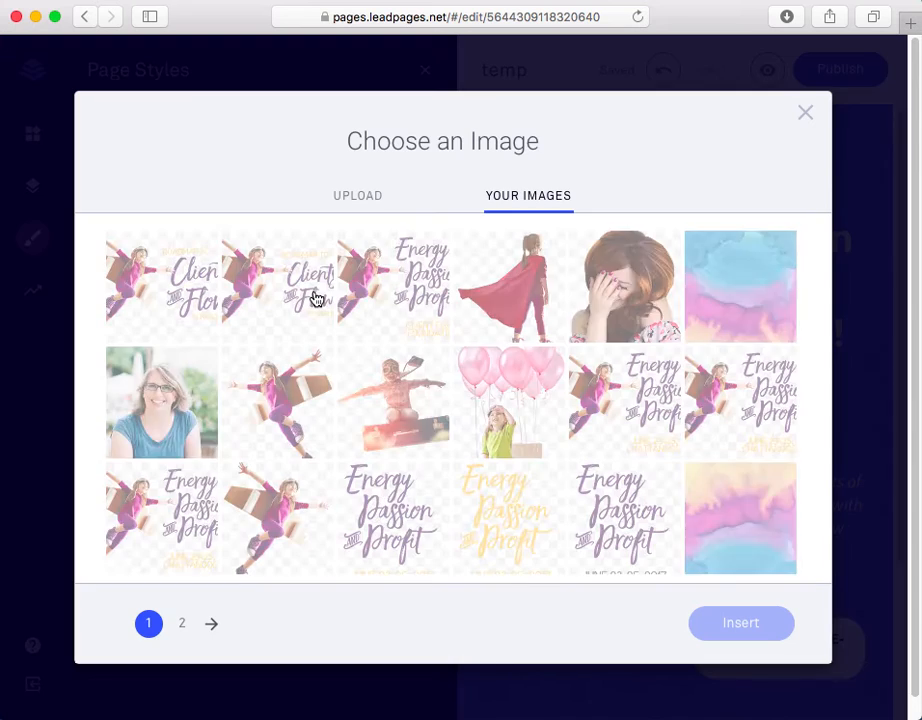
click(705, 268)
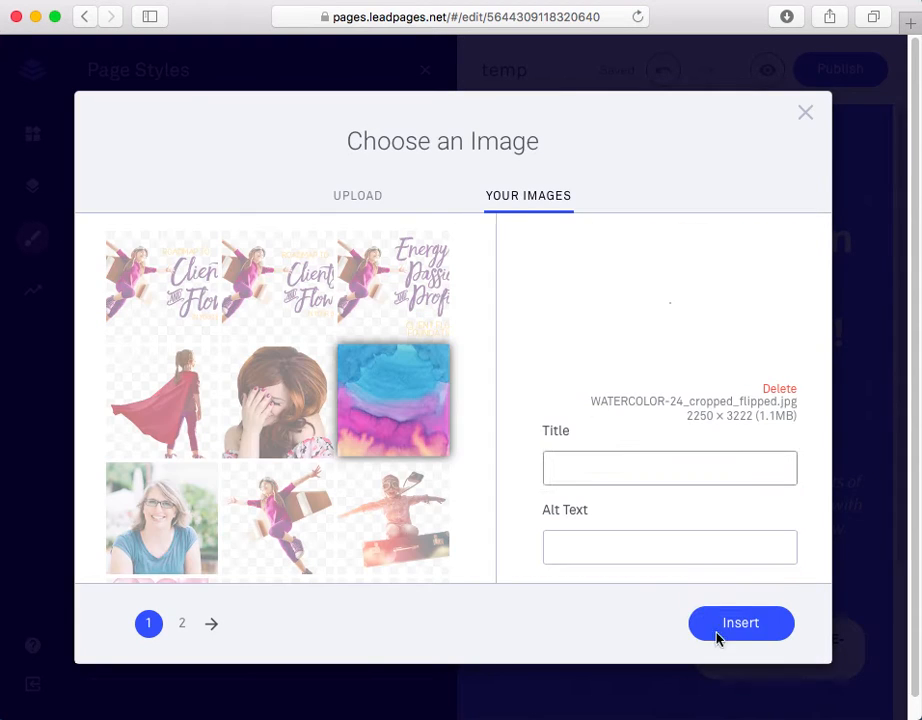
click(740, 623)
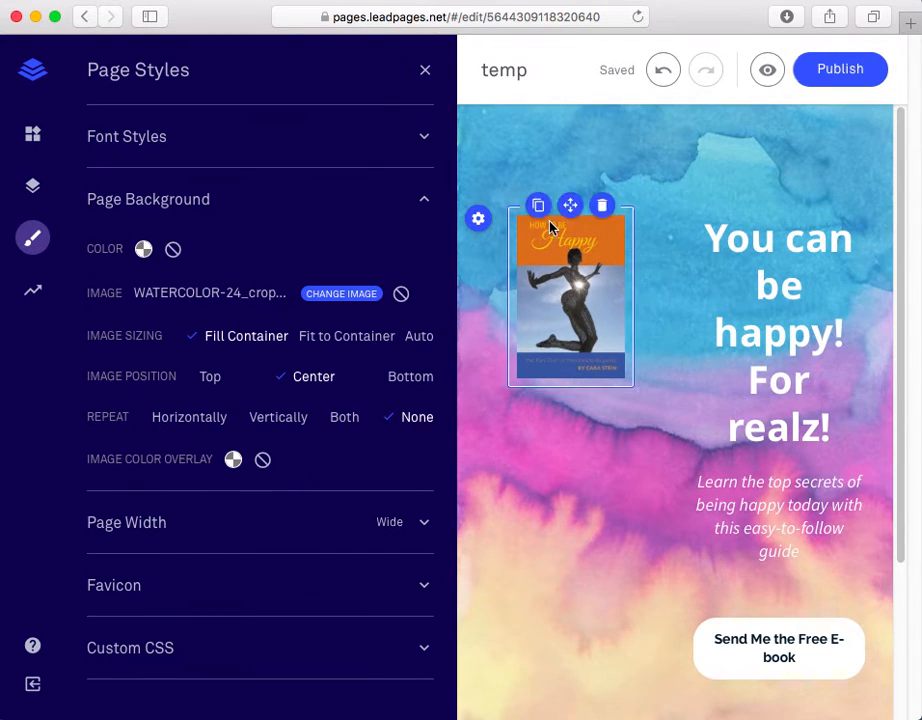
Step: Set the page background color to the preset blue and remove the watercolor background image
click(144, 251)
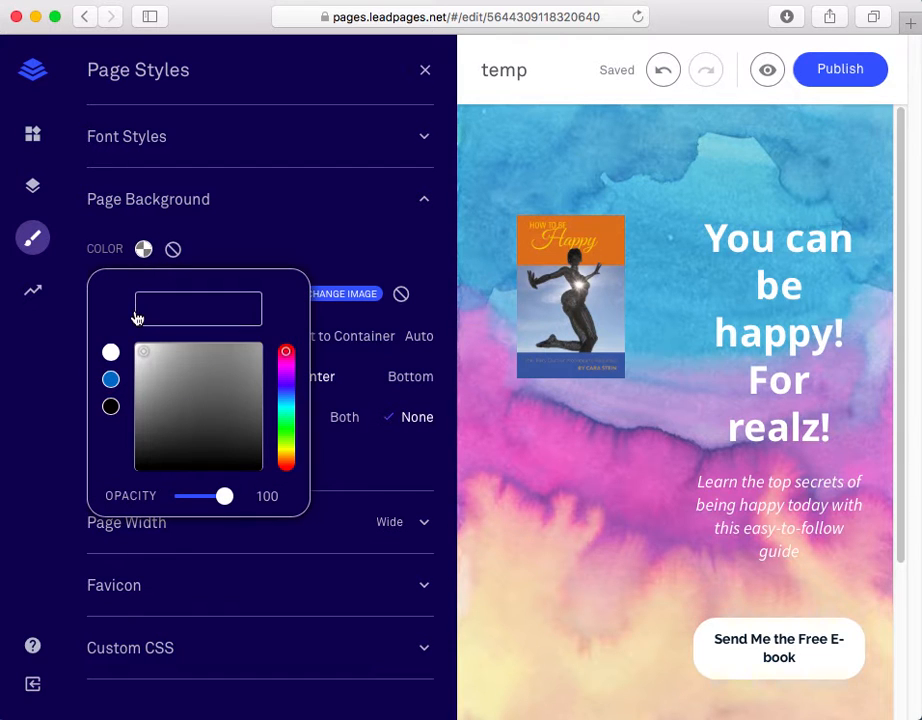
click(110, 379)
click(337, 220)
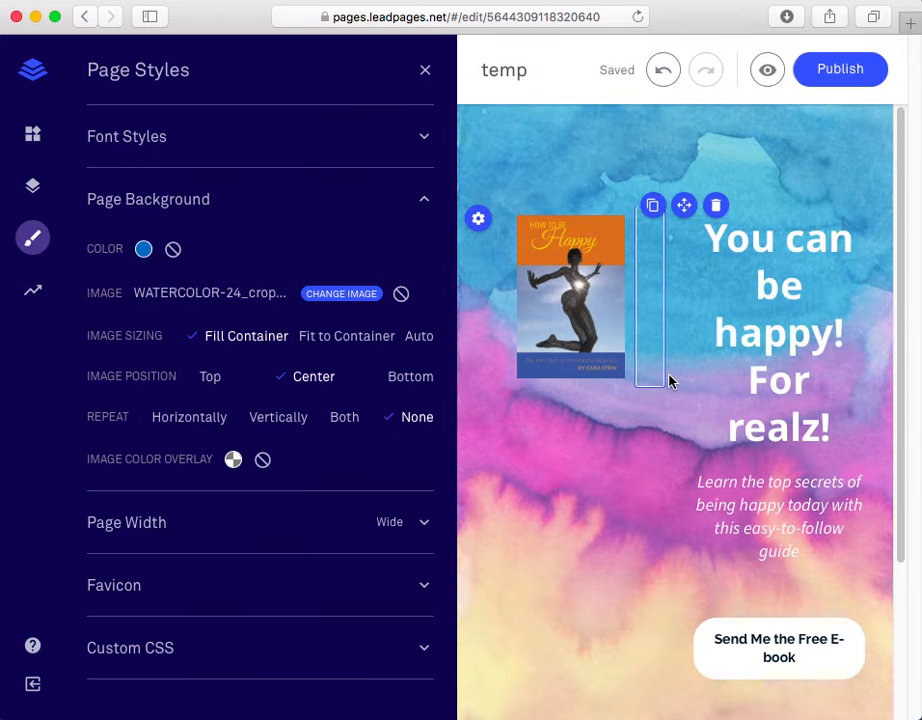
click(400, 296)
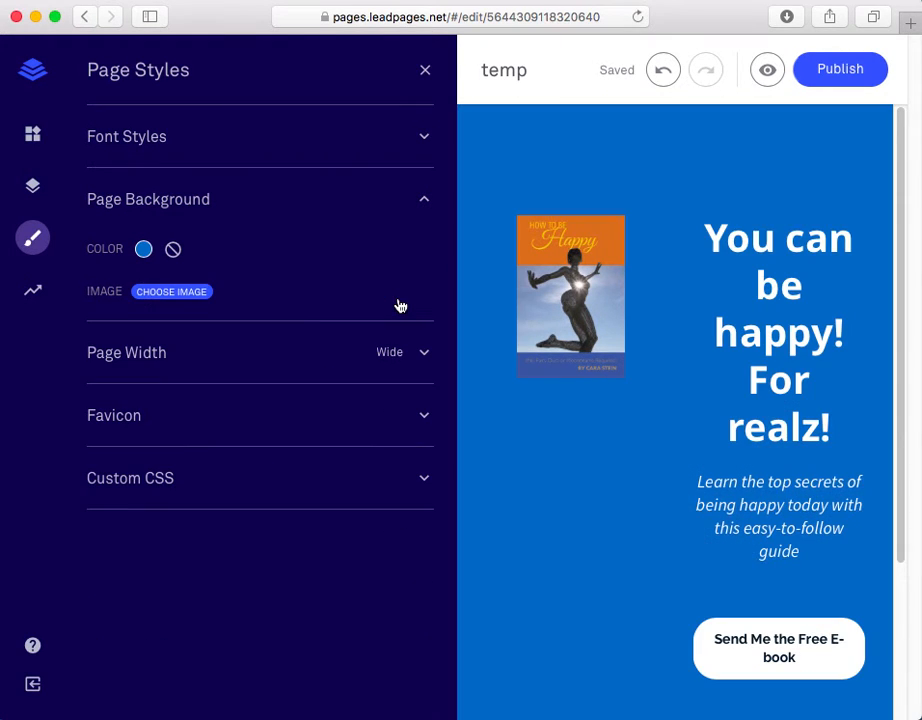
scroll(794, 253, down, 5)
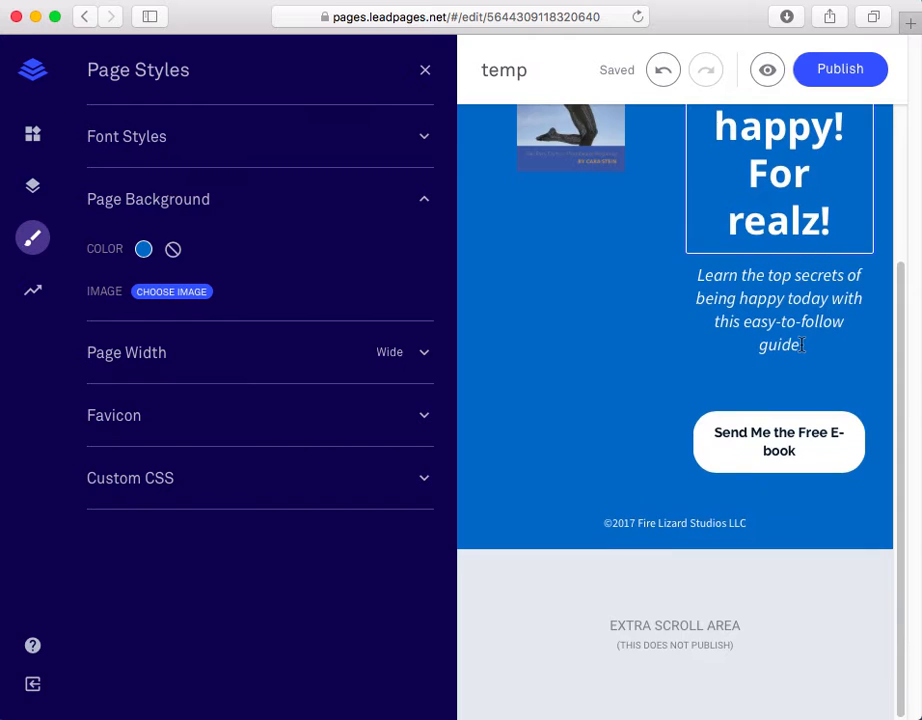
scroll(800, 345, up, 5)
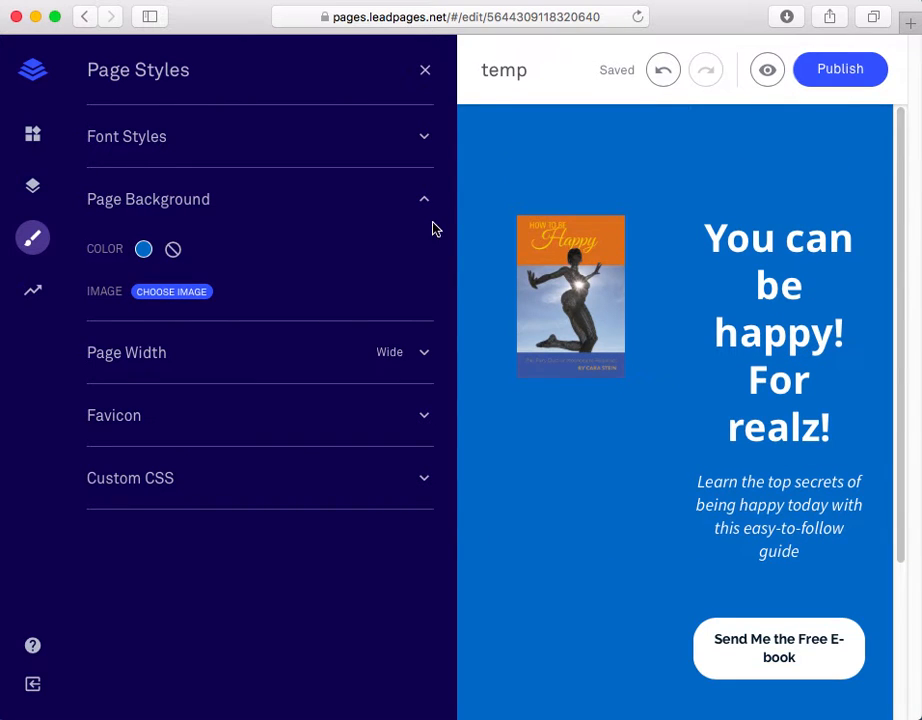
Step: Browse both pages of the uploaded images for a page background and close the image chooser without inserting one
click(172, 292)
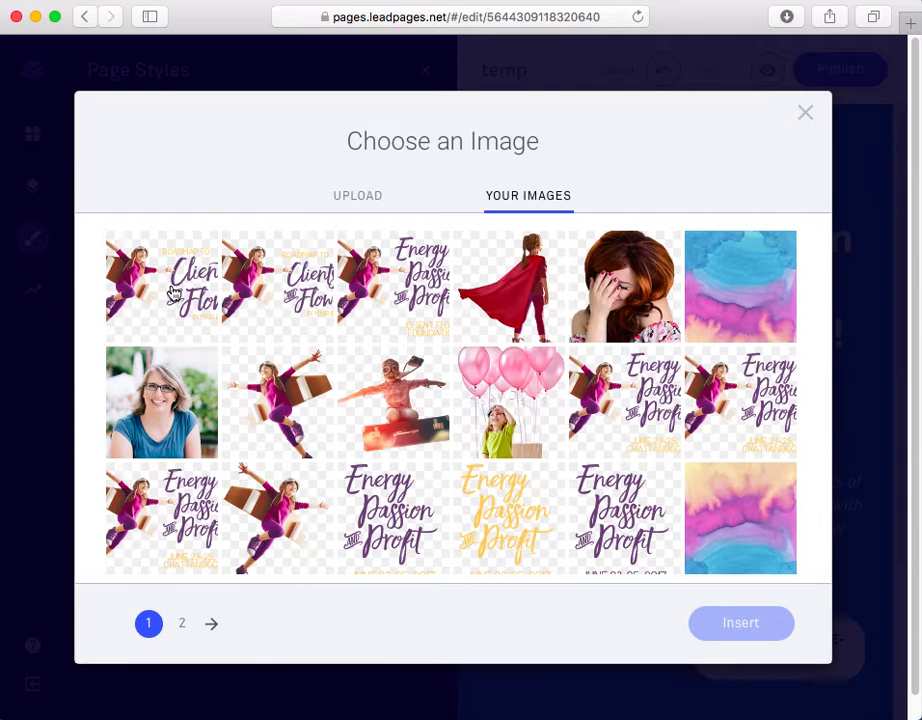
scroll(560, 391, down, 1)
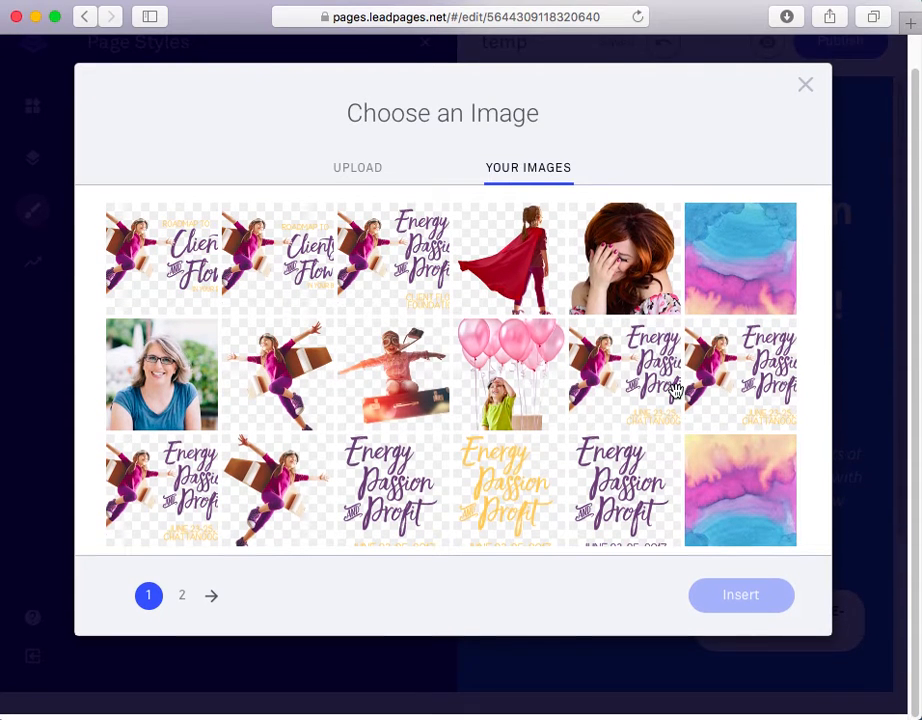
click(746, 236)
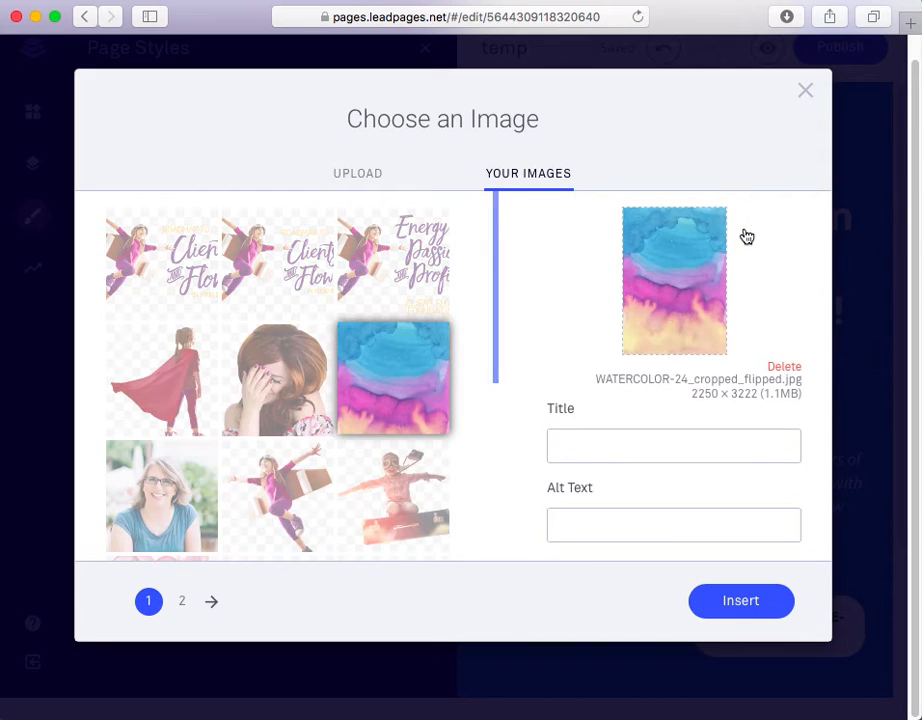
click(210, 605)
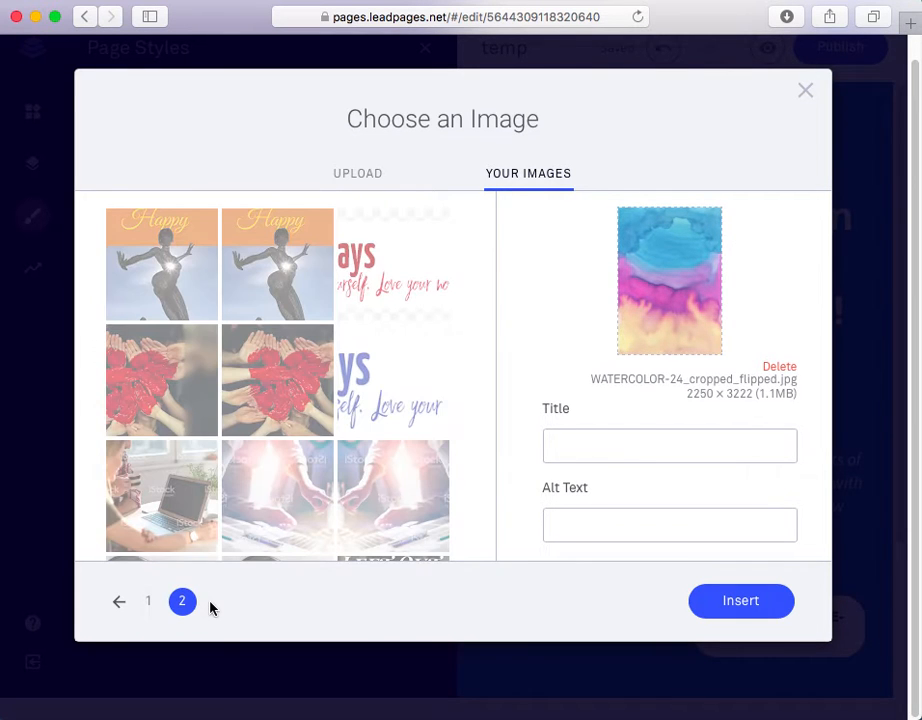
scroll(276, 408, down, 5)
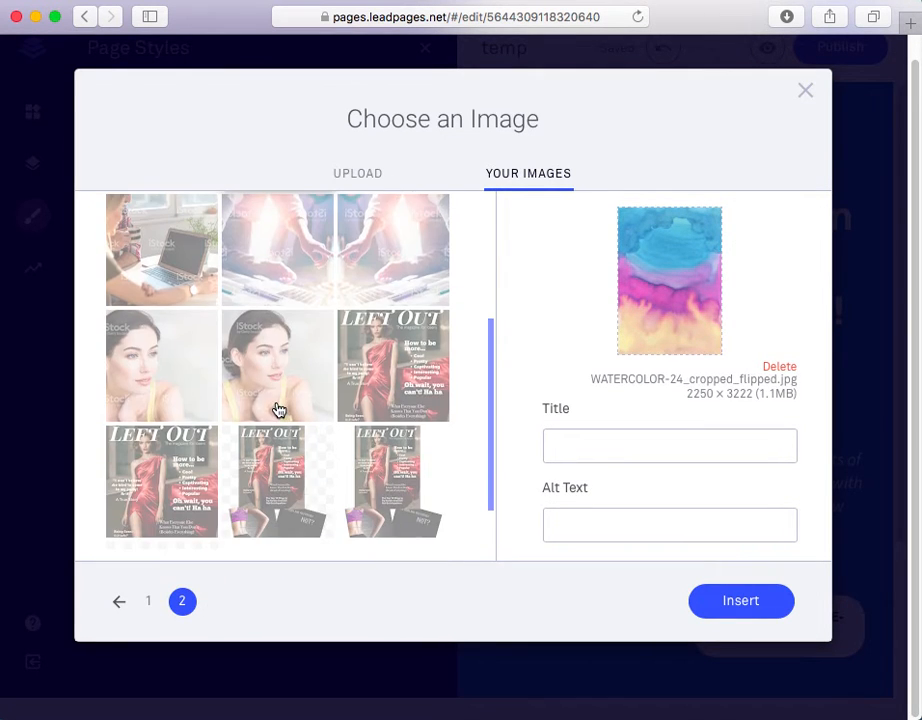
scroll(279, 410, up, 4)
scroll(279, 410, up, 1)
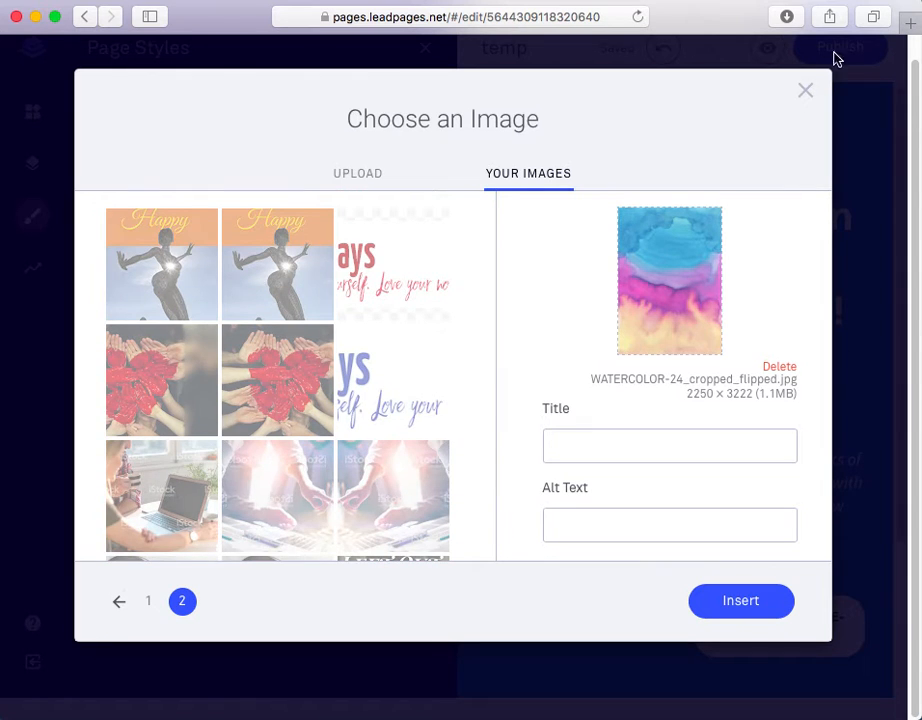
click(805, 92)
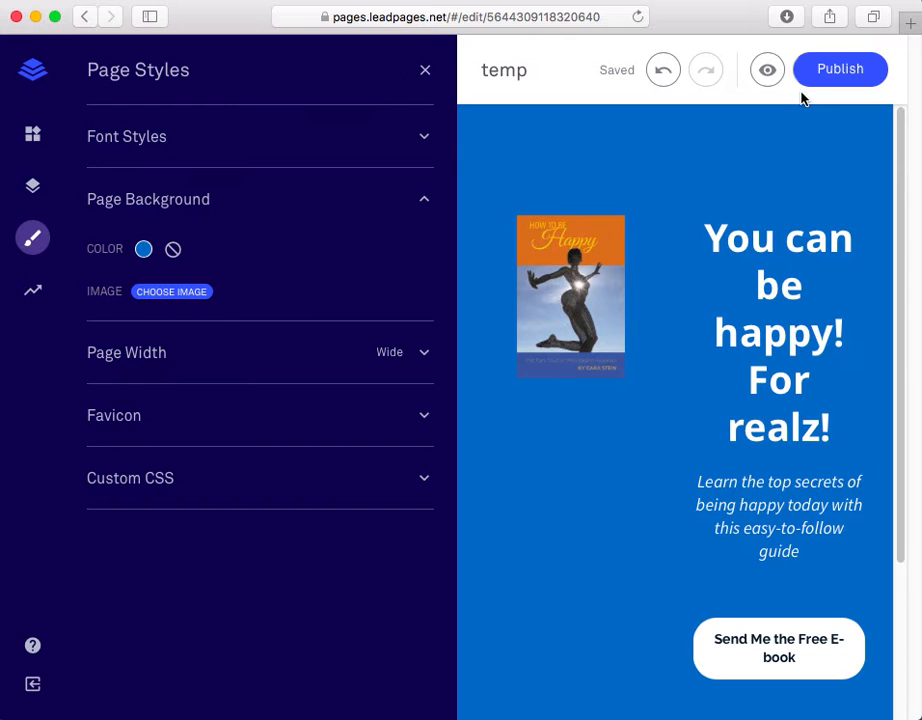
Step: Add a text widget just above the footer and shorten its placeholder text to "Input your text in t"
scroll(497, 346, down, 2)
scroll(497, 346, down, 2)
scroll(497, 346, up, 2)
scroll(497, 346, down, 1)
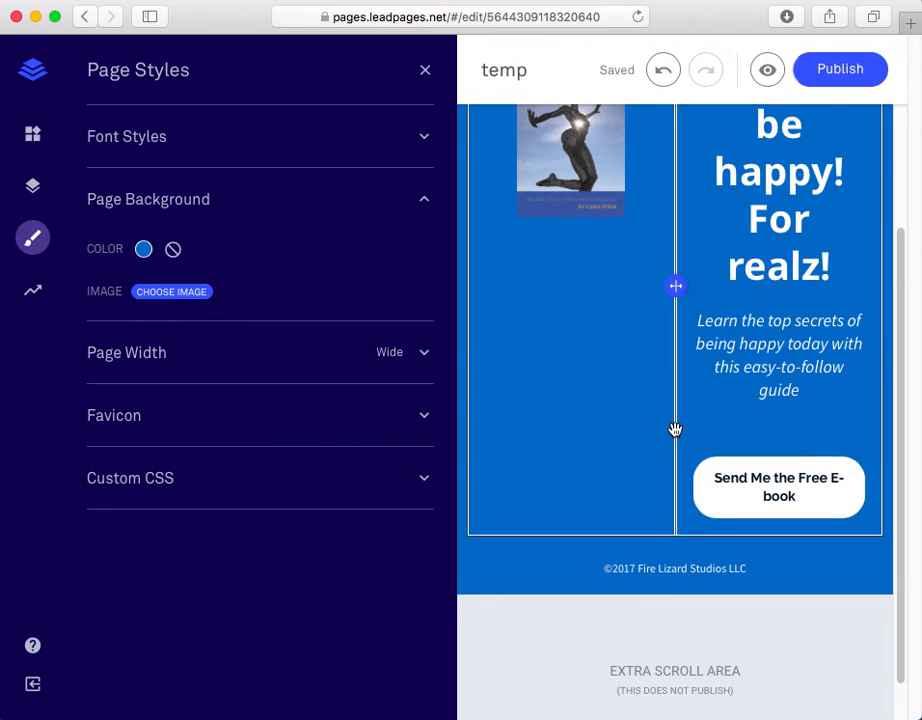
scroll(624, 385, up, 1)
scroll(624, 385, down, 2)
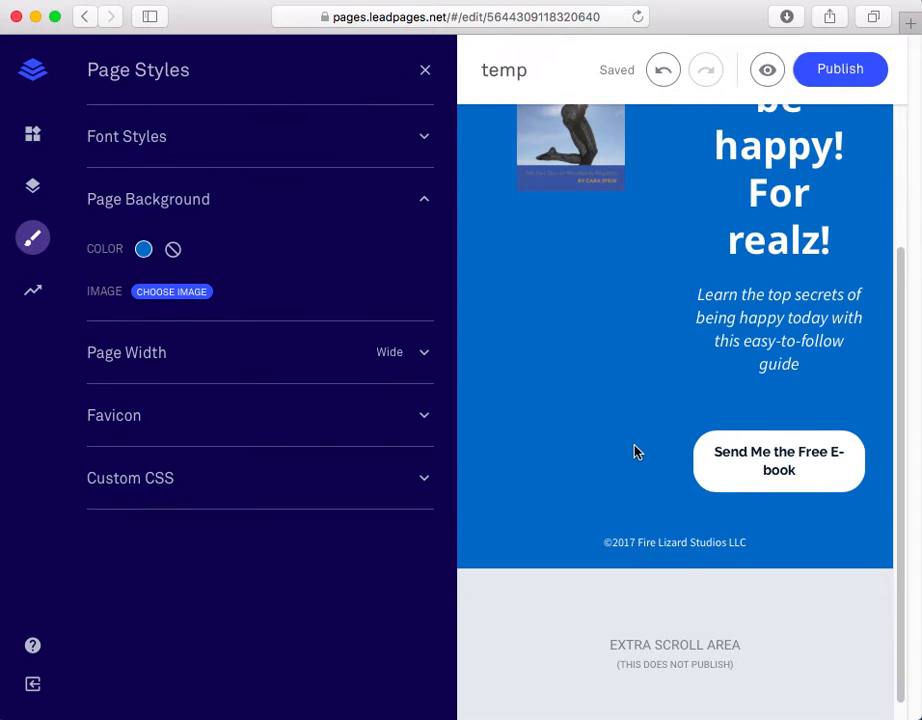
click(33, 139)
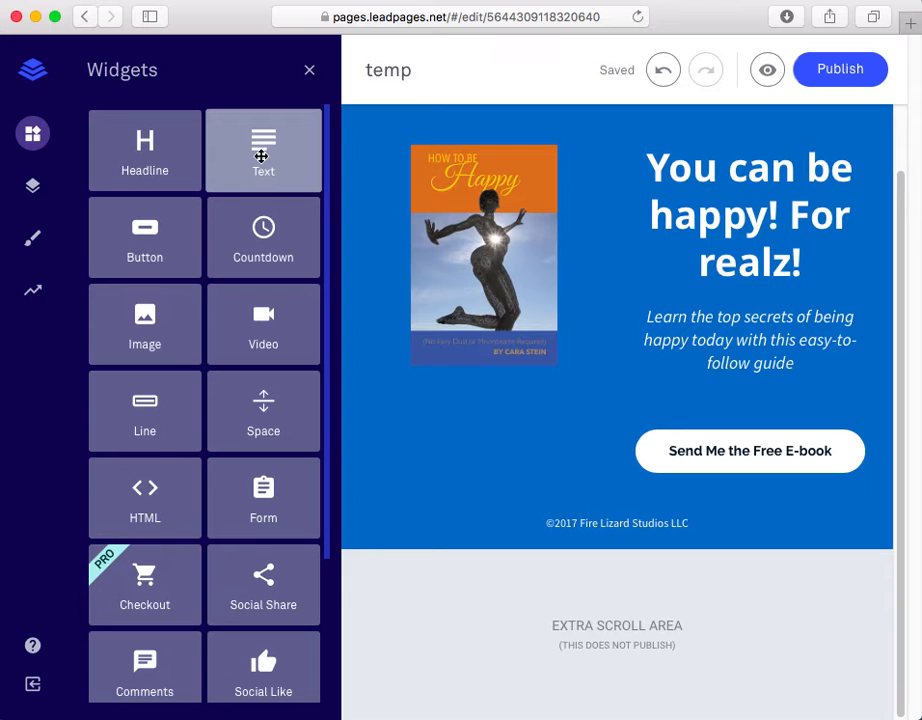
drag(261, 156, 545, 506)
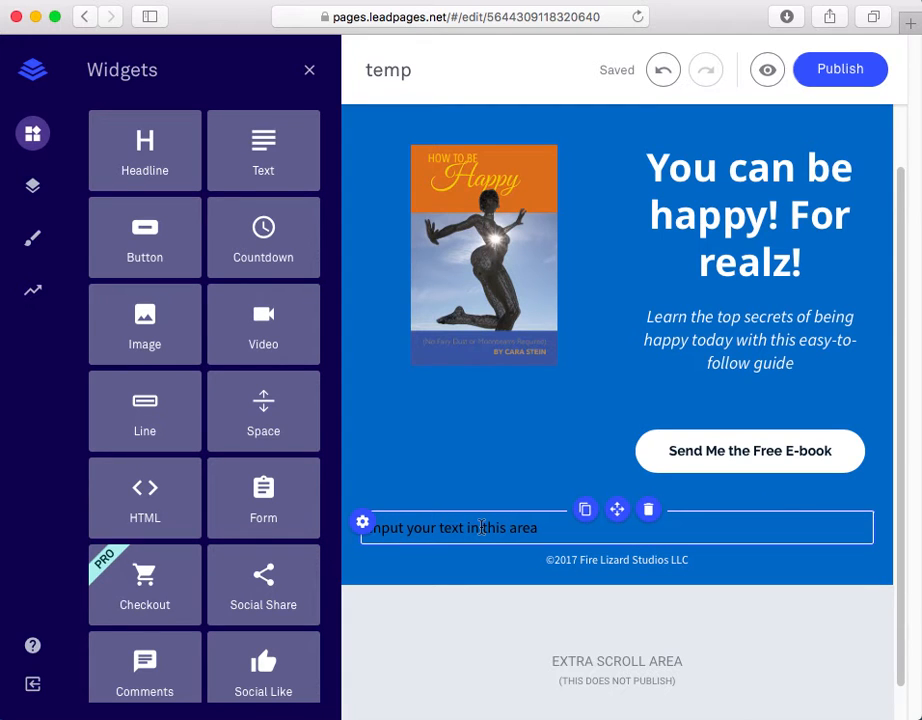
click(545, 528)
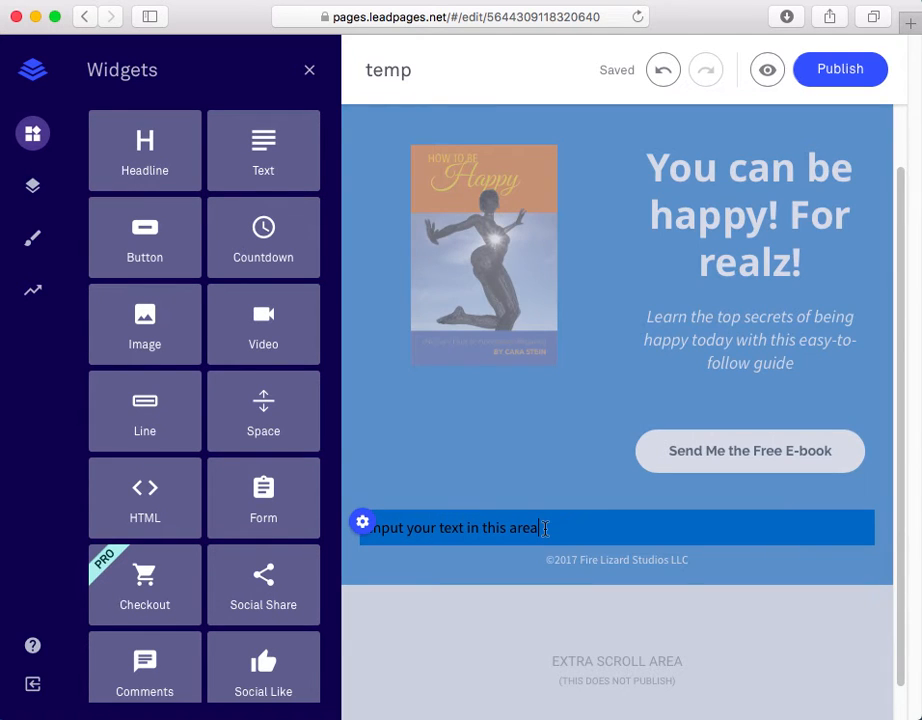
key(BackSpace)
key(BackSpace)
key(BackSpace)
key(BackSpace)
key(BackSpace)
key(BackSpace)
key(BackSpace)
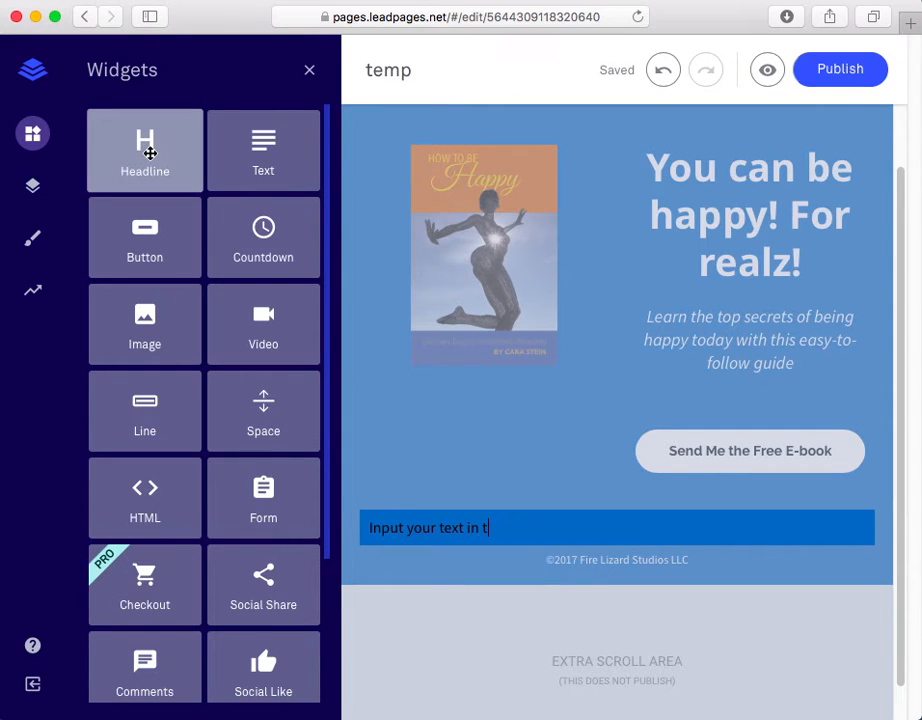
Step: Add a headline widget above the new text widget and replace its text with "About the Author"
drag(152, 156, 579, 513)
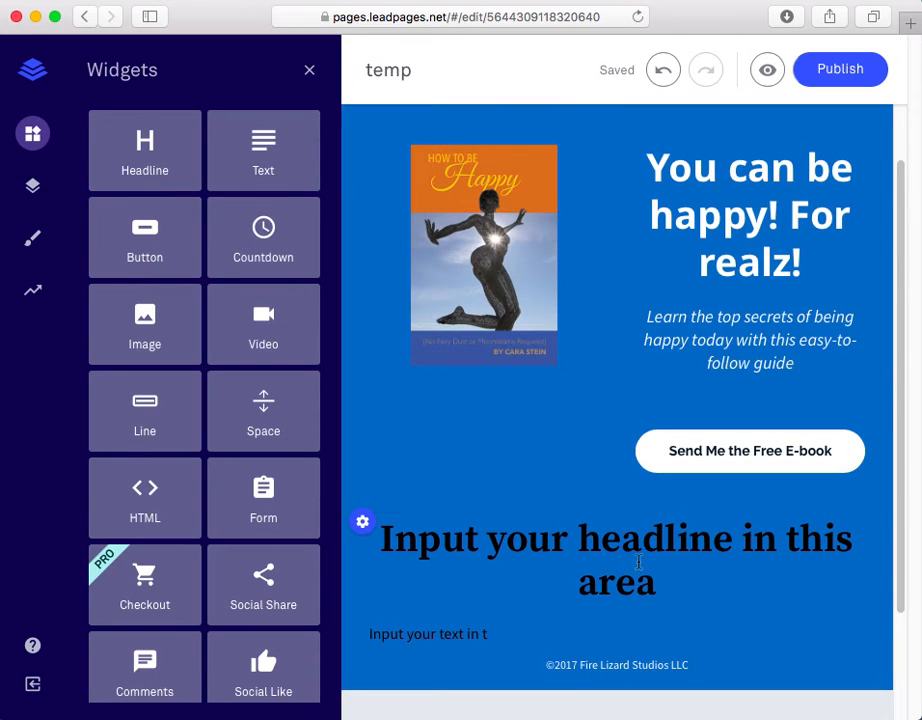
click(660, 588)
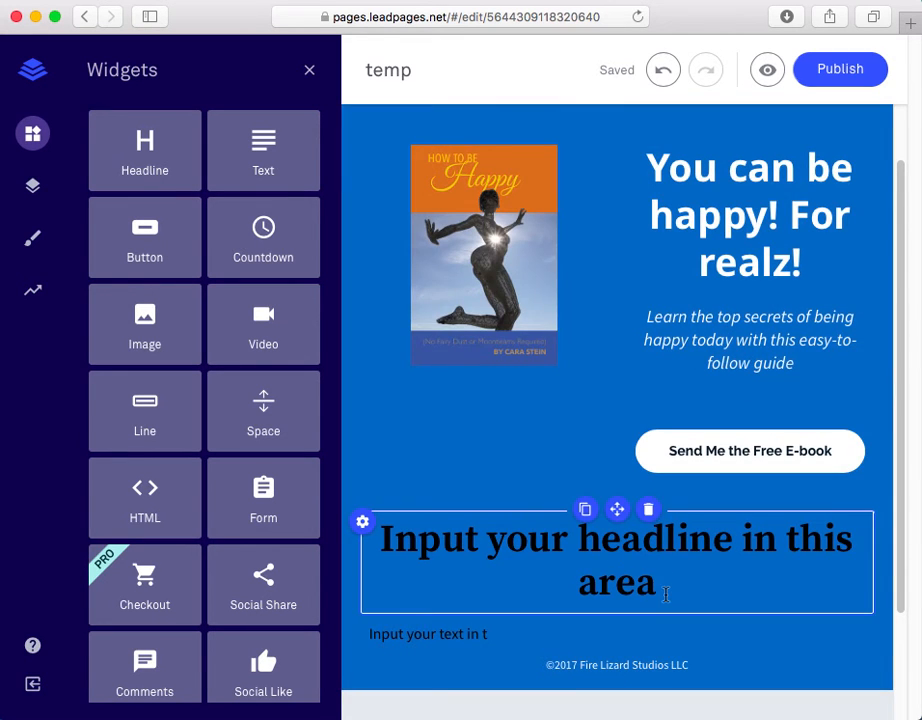
click(663, 590)
drag(663, 590, 383, 528)
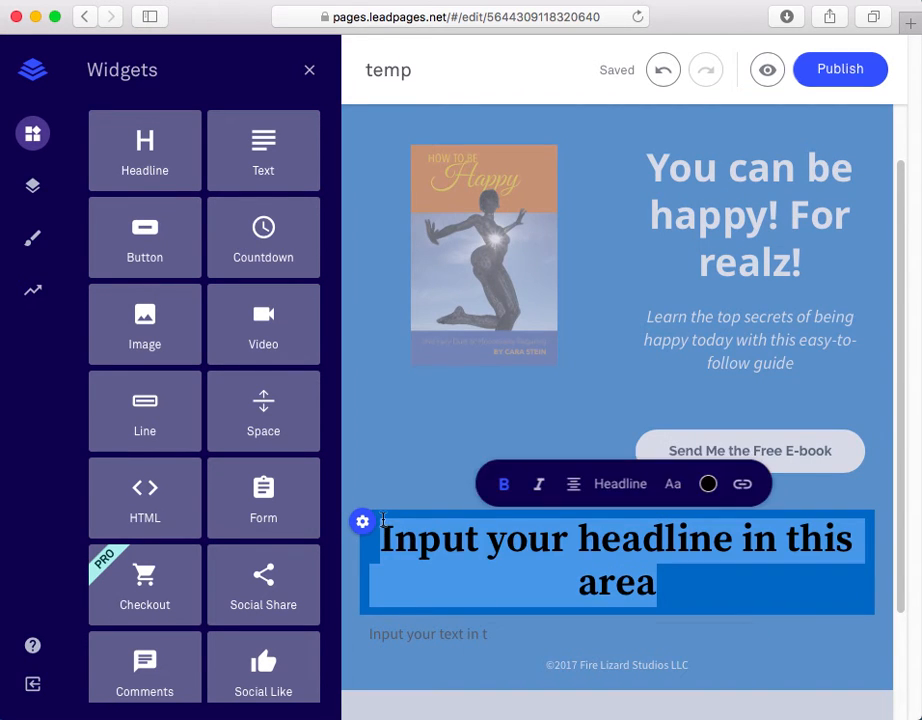
text(About )
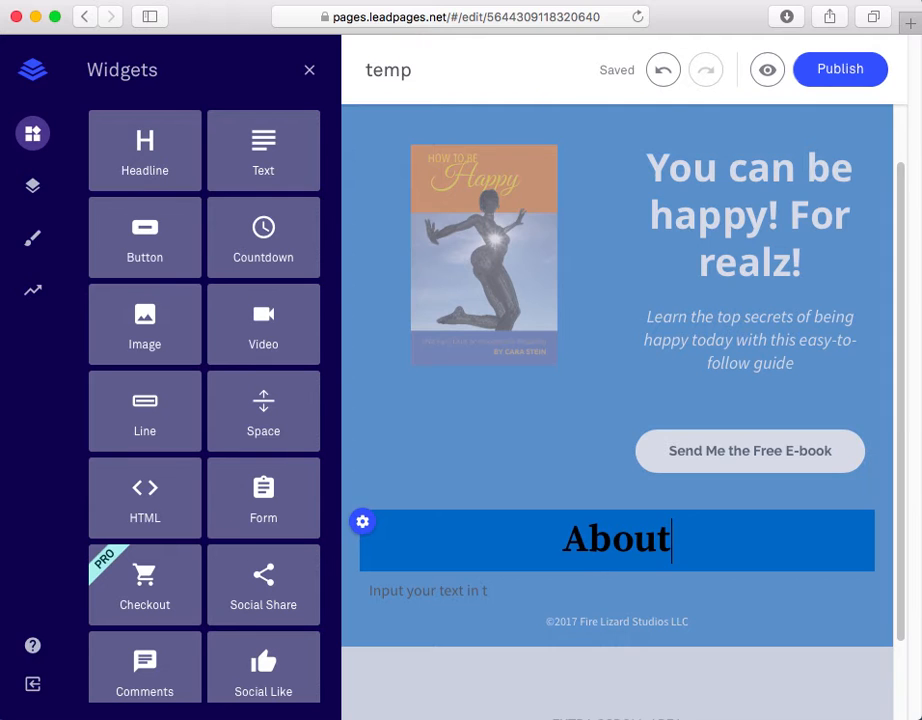
text(the Author)
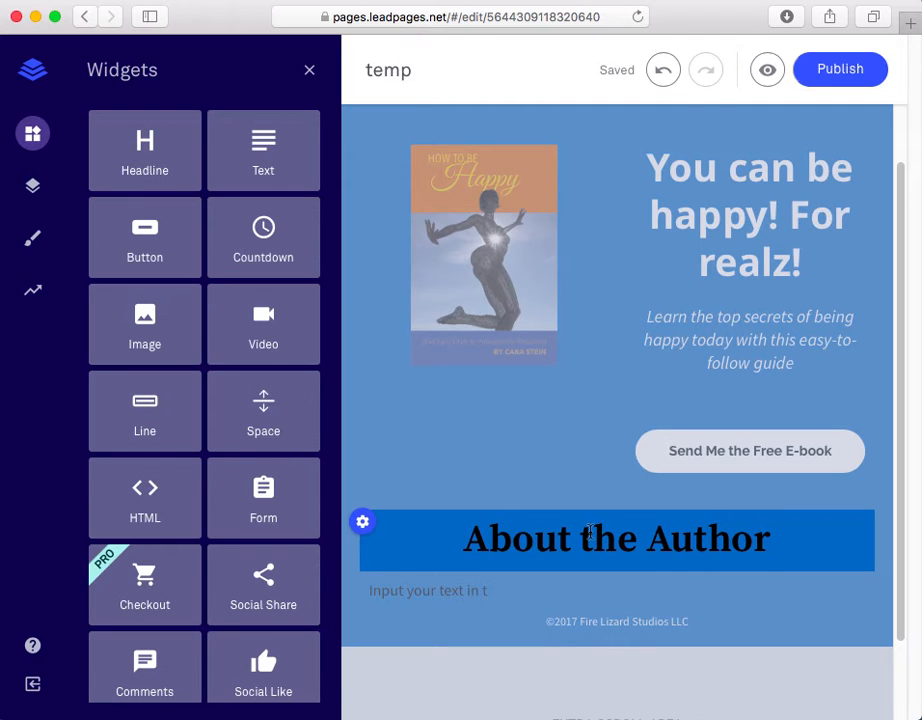
Step: Set the "About the Author" headline's color to white (#ffffff) and its font to Open Sans
drag(772, 539, 447, 541)
click(704, 486)
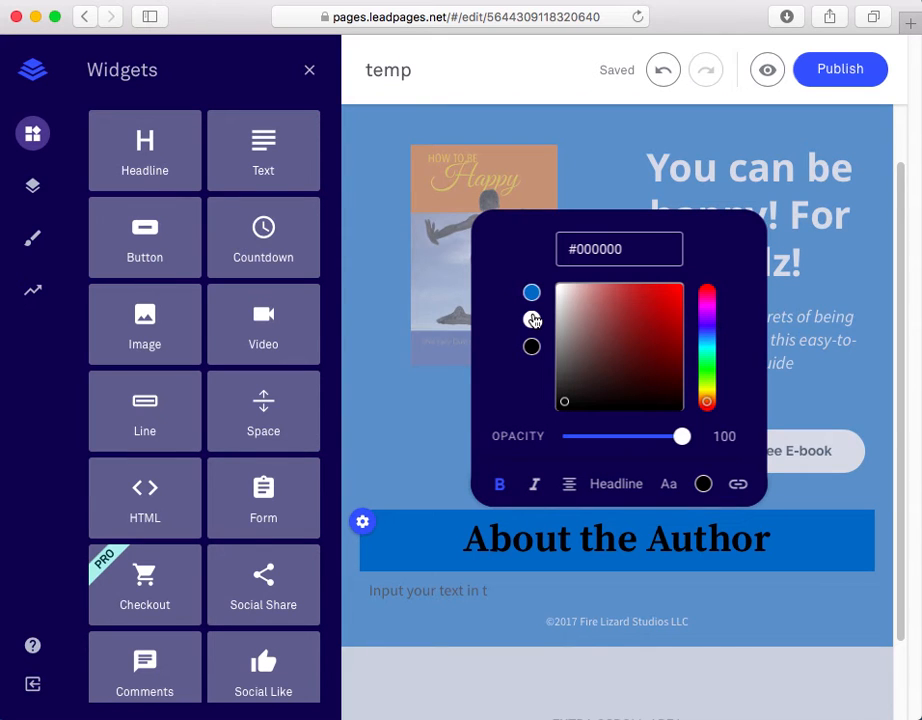
click(533, 319)
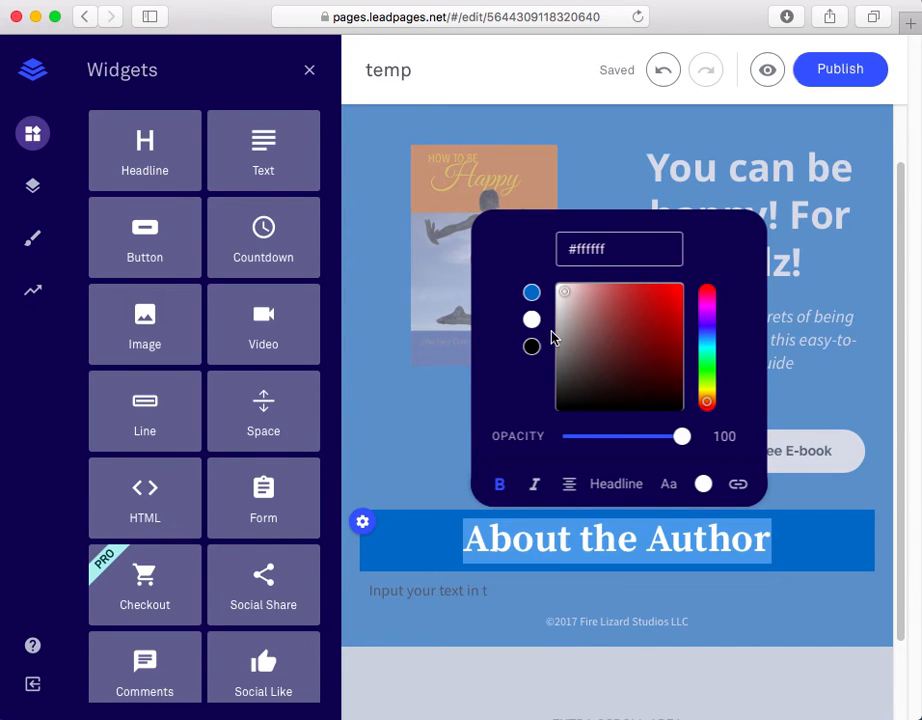
click(668, 484)
scroll(582, 362, down, 5)
scroll(578, 362, up, 3)
scroll(565, 350, up, 1)
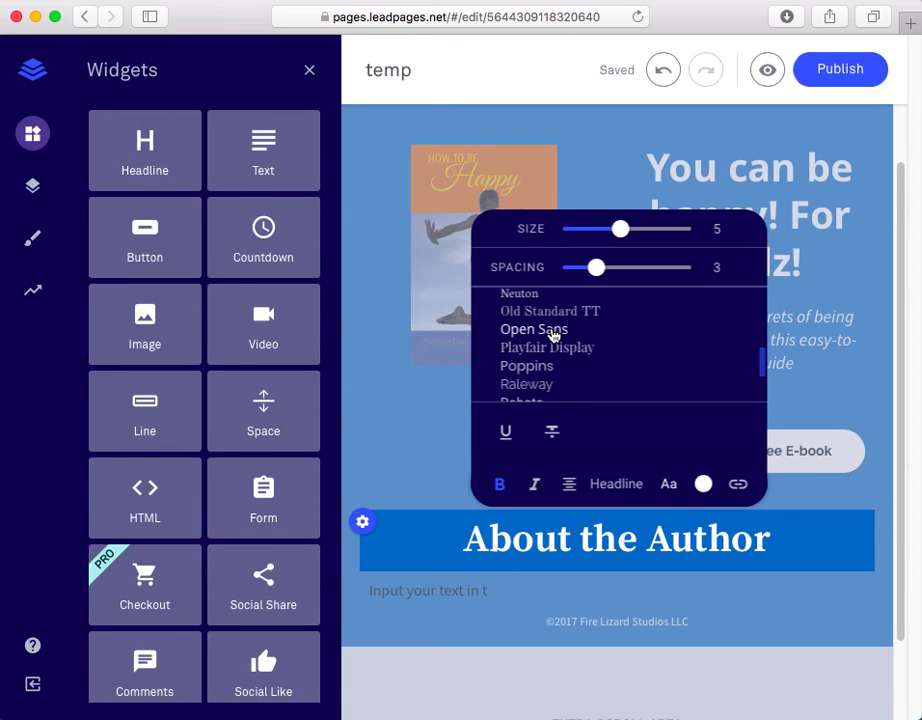
click(553, 331)
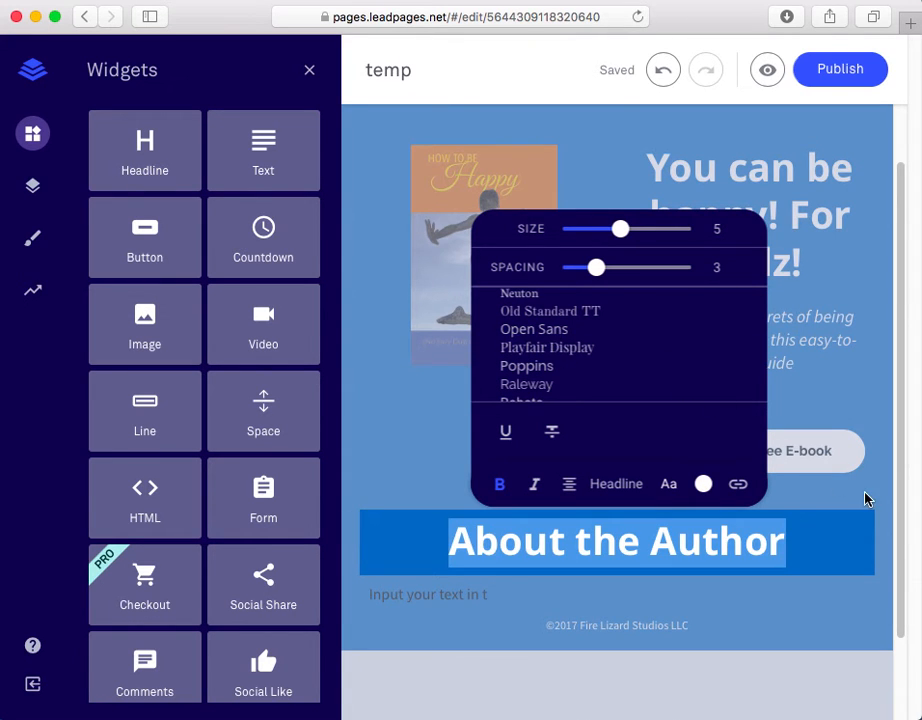
Step: Add an image widget beside the placeholder text below the "About the Author" headline and insert the author's photo
click(487, 594)
click(472, 594)
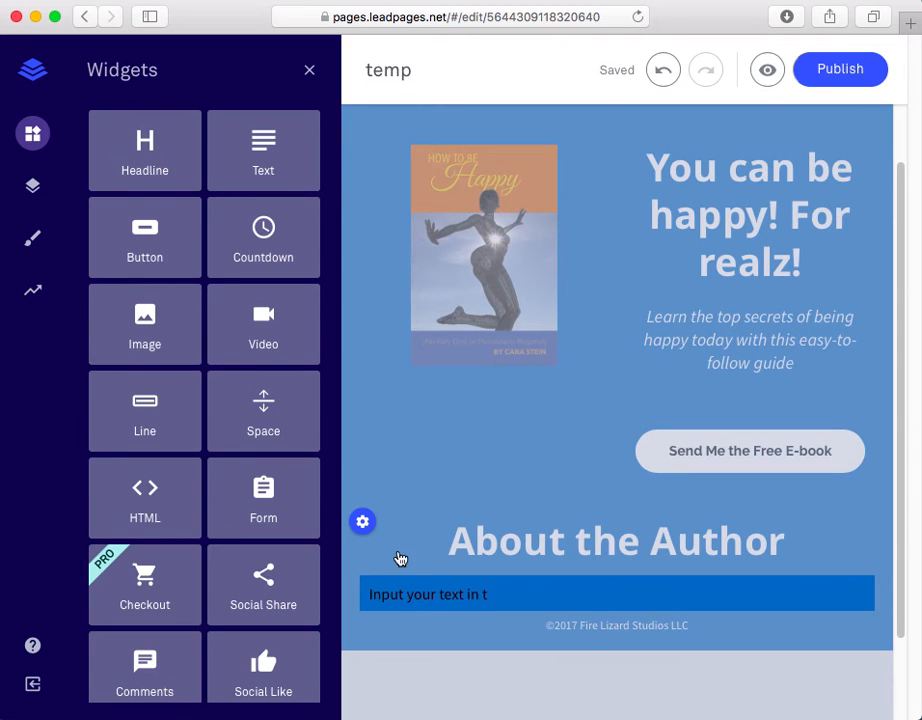
drag(144, 333, 383, 604)
scroll(593, 603, down, 3)
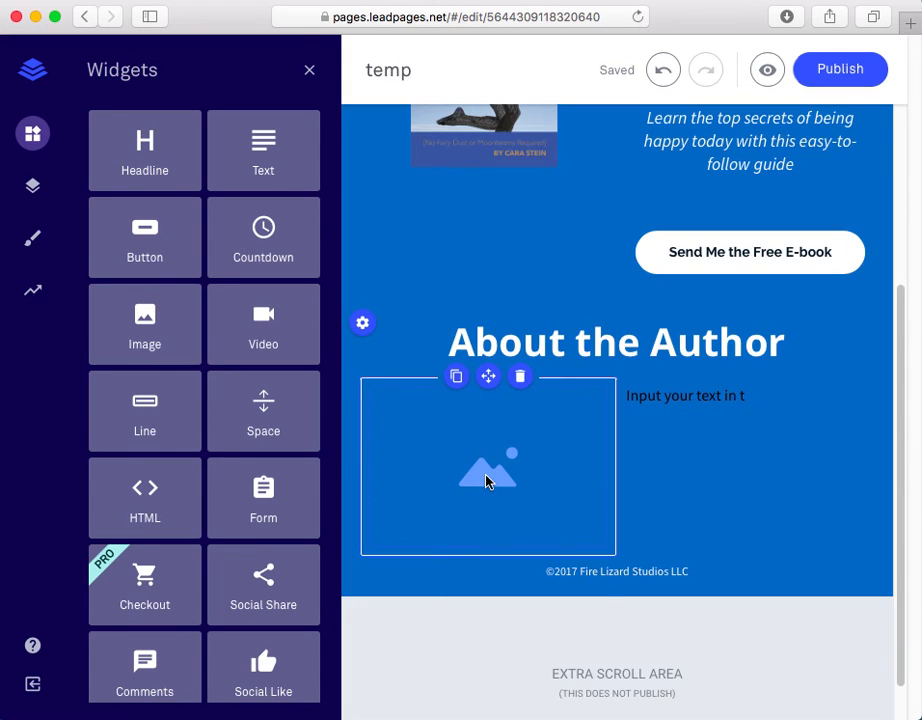
click(486, 481)
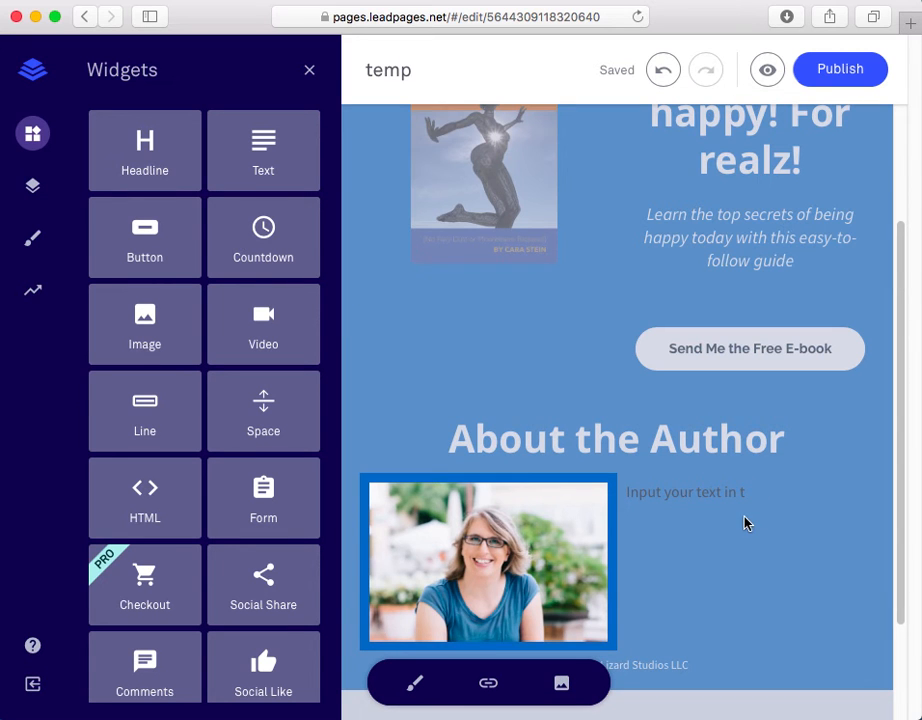
Step: Append the filler text "lkjdfl dkfalskd fkj" to the text widget beside the author's photo
click(694, 505)
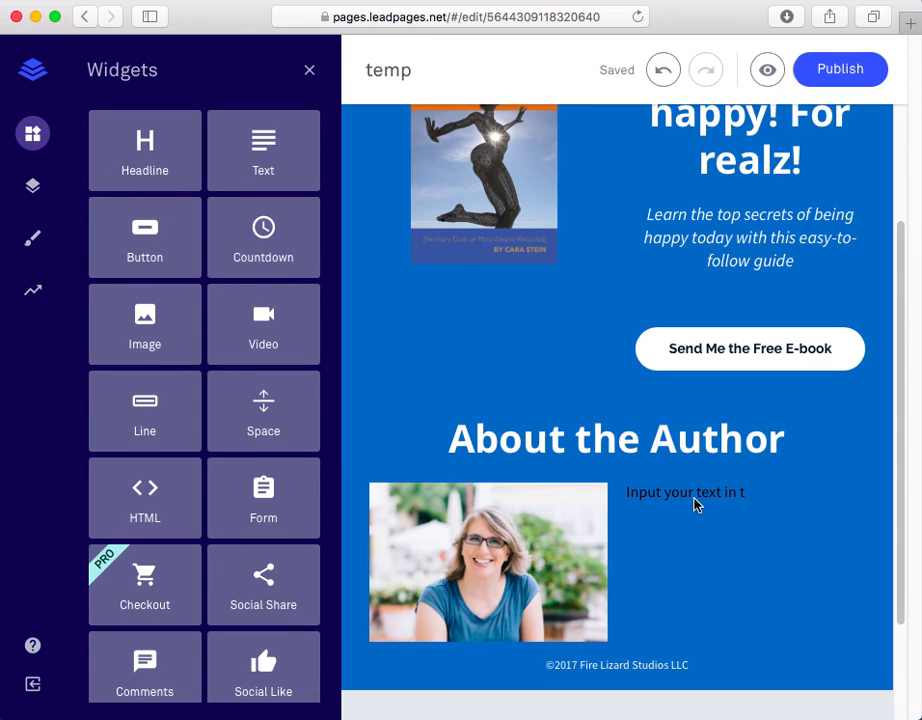
click(752, 491)
text(lkjdfl dkfalskd fkj)
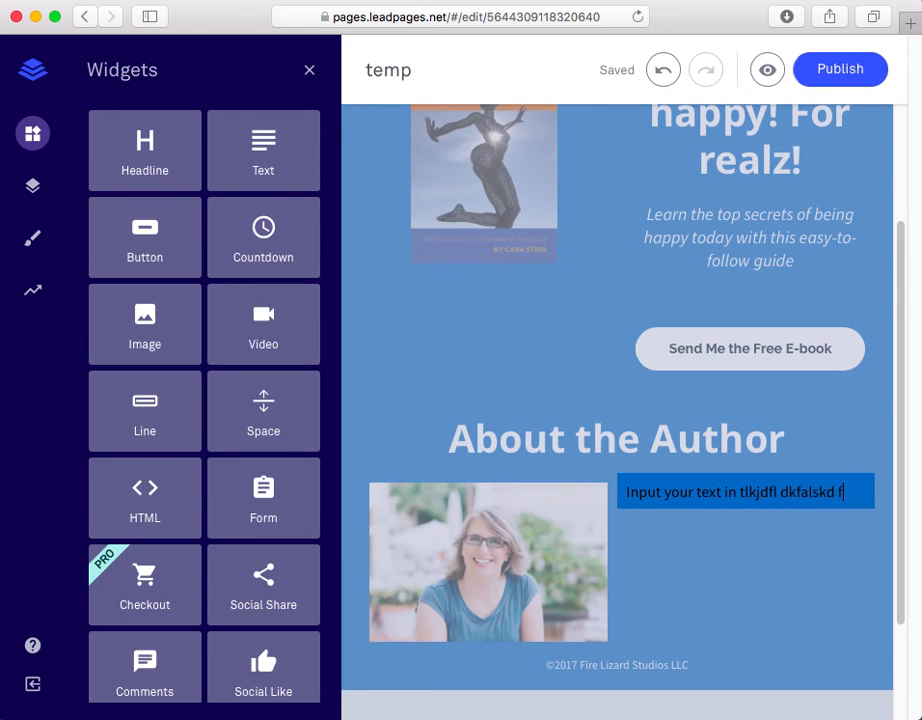
click(480, 371)
Step: Check the page with its "About the Author" section in the editor and the desktop preview, and return to the editor
scroll(480, 371, up, 3)
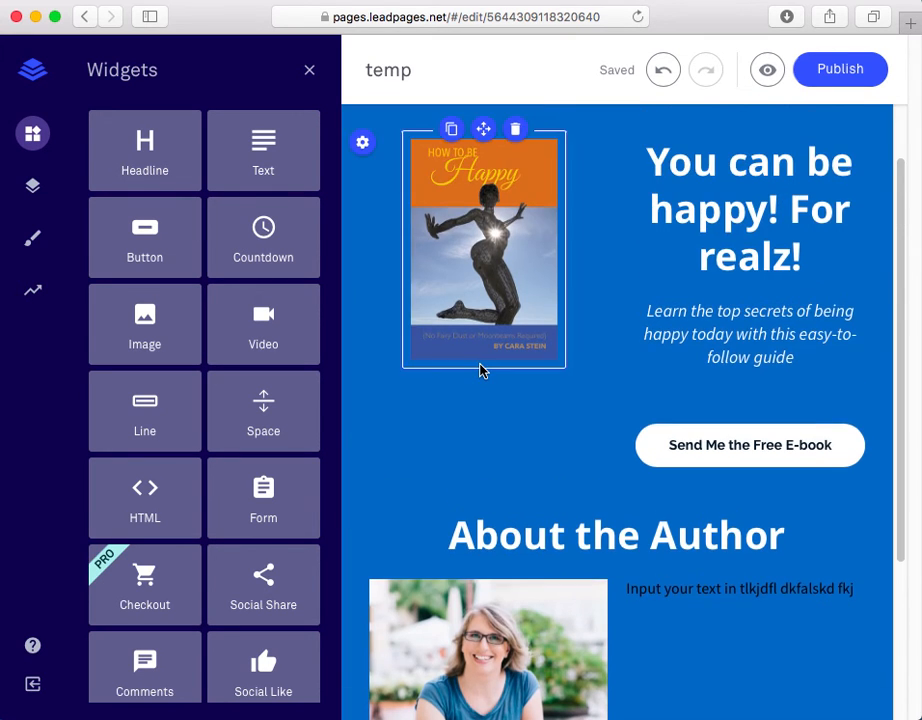
scroll(480, 371, up, 2)
scroll(480, 371, down, 2)
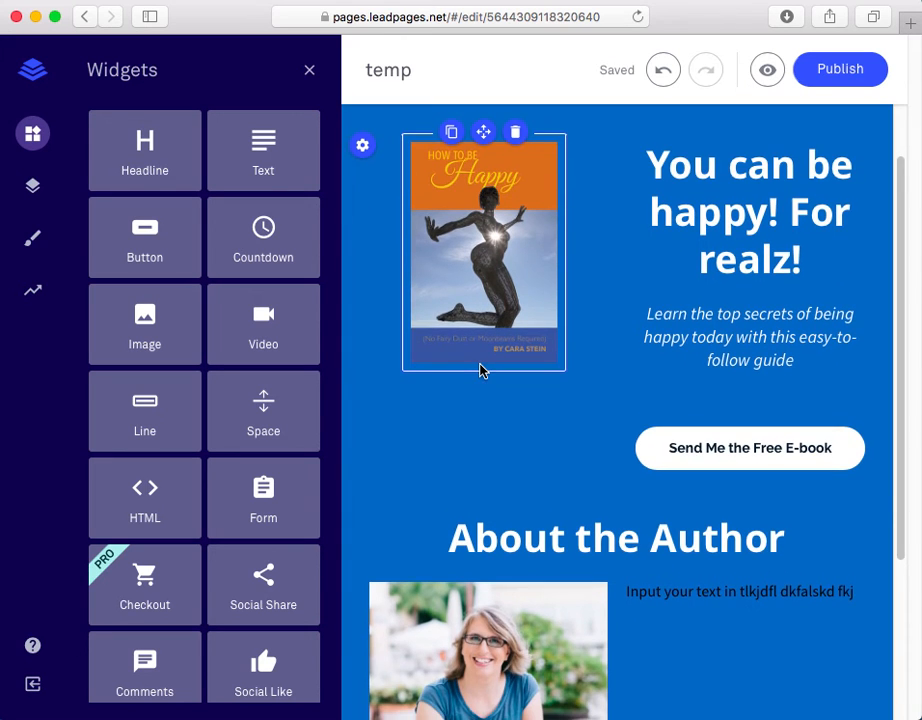
scroll(679, 452, down, 5)
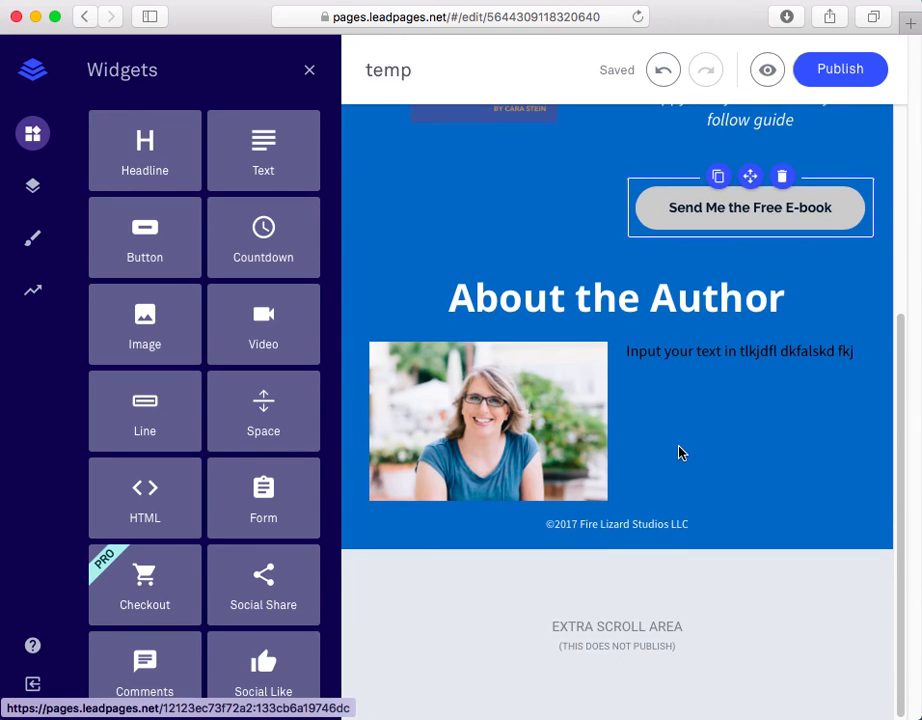
scroll(679, 452, up, 6)
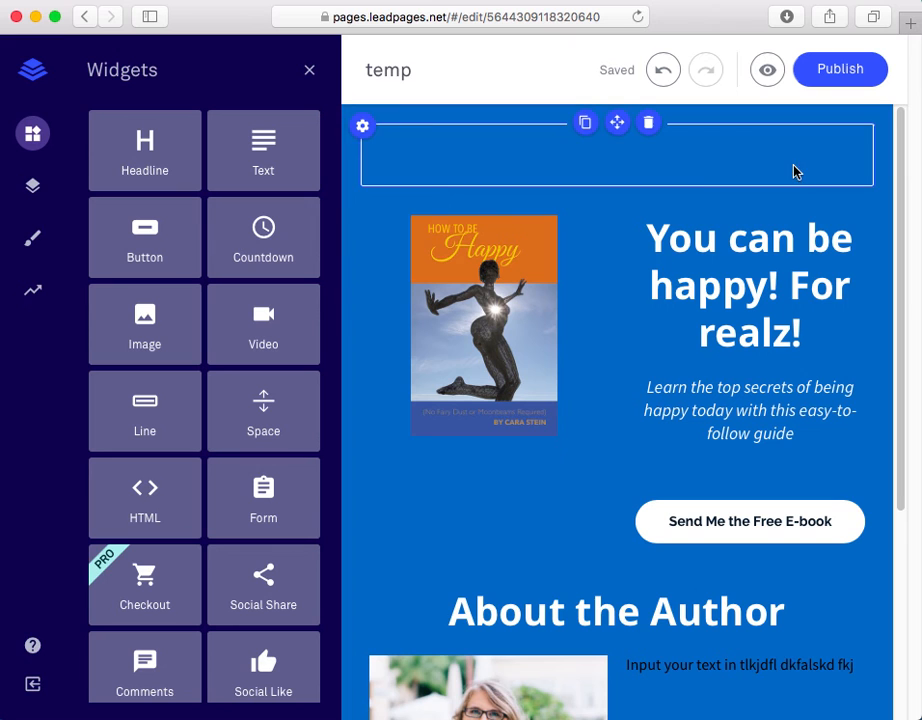
click(767, 76)
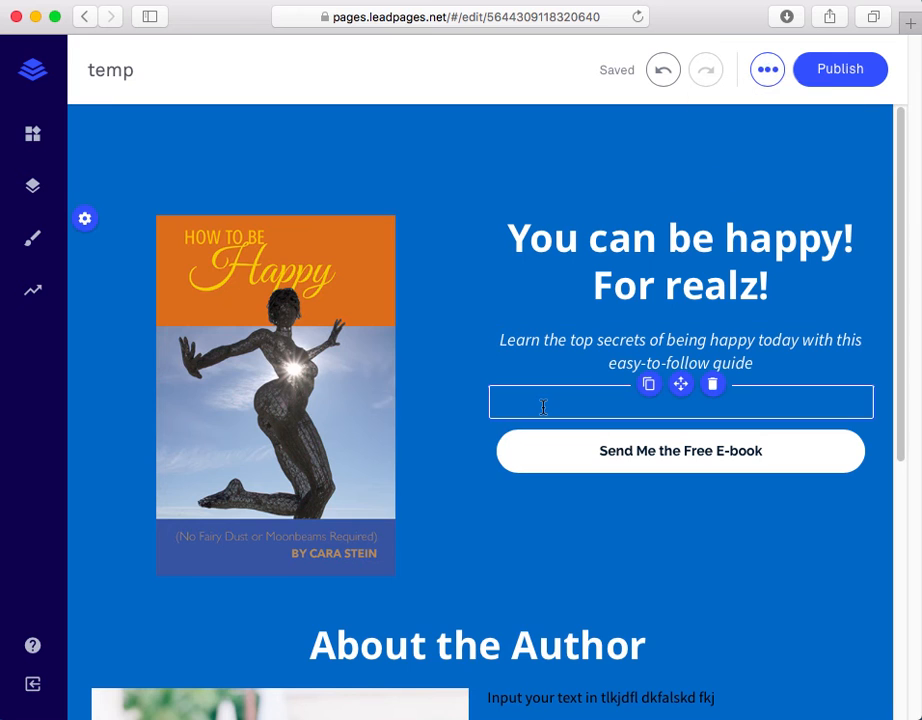
scroll(541, 408, down, 5)
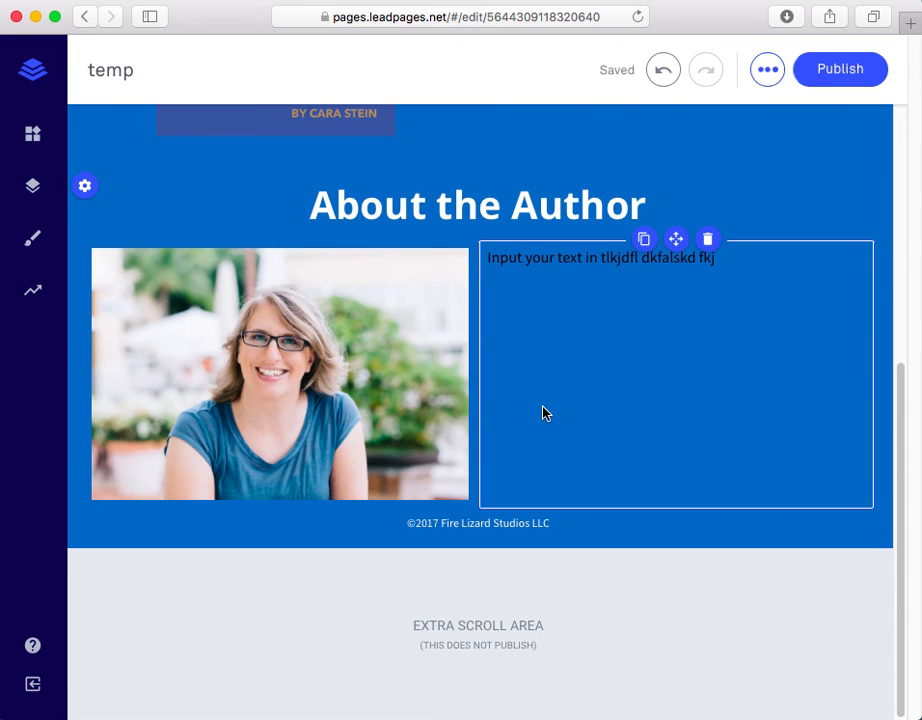
scroll(545, 412, up, 5)
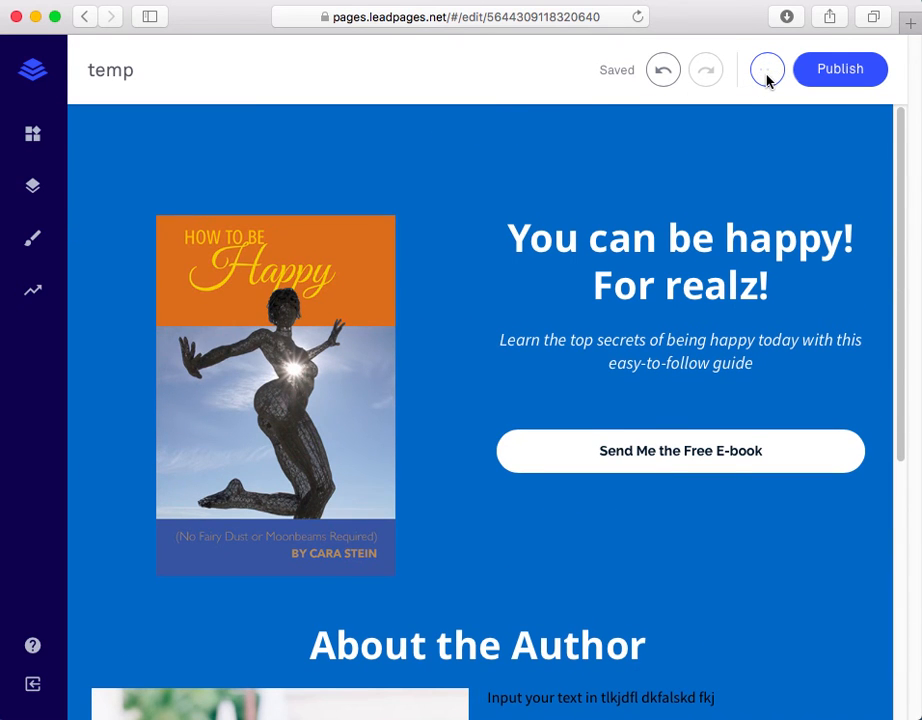
click(767, 78)
scroll(694, 360, down, 2)
scroll(694, 360, down, 3)
scroll(694, 360, up, 4)
scroll(694, 360, down, 4)
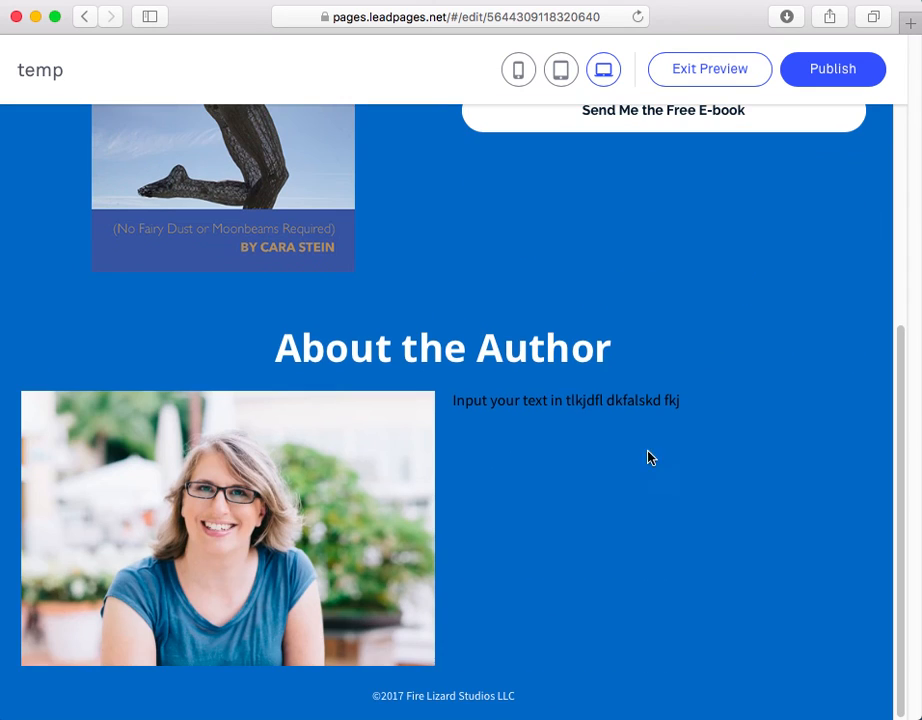
click(710, 68)
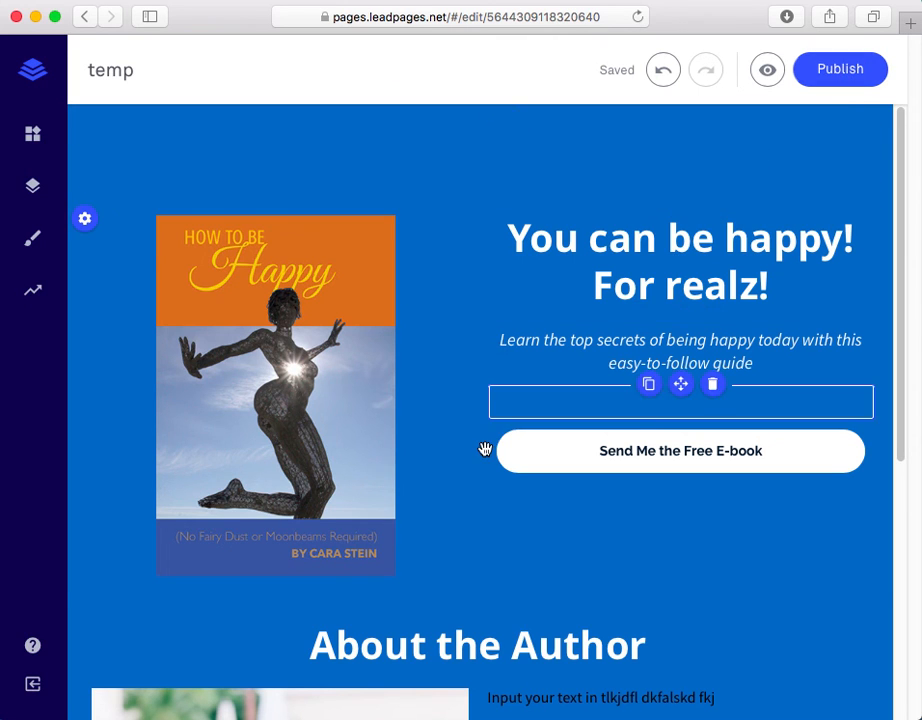
scroll(471, 481, down, 5)
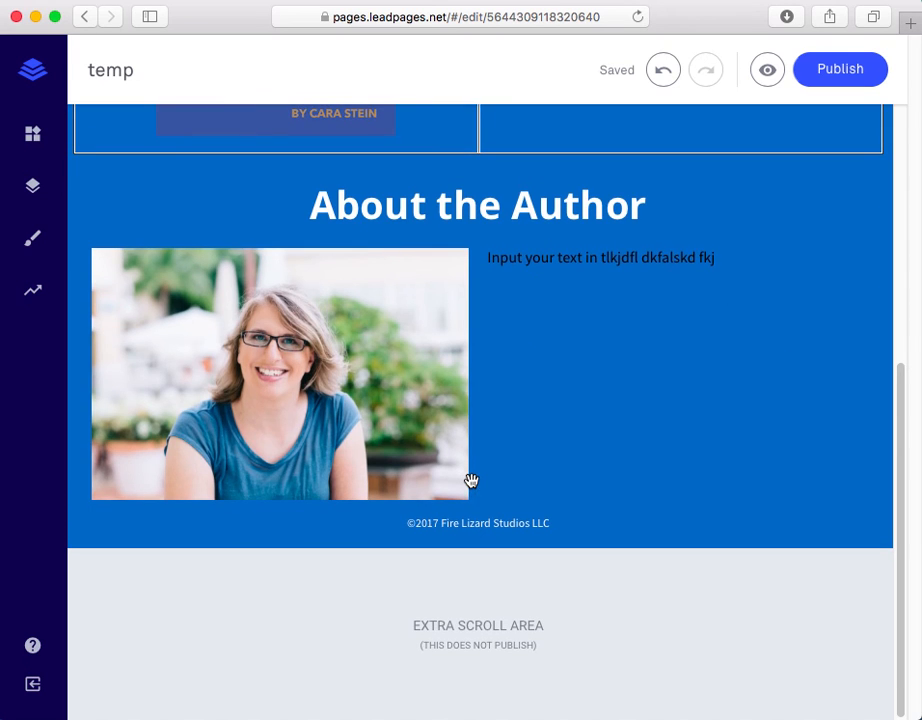
scroll(471, 481, up, 5)
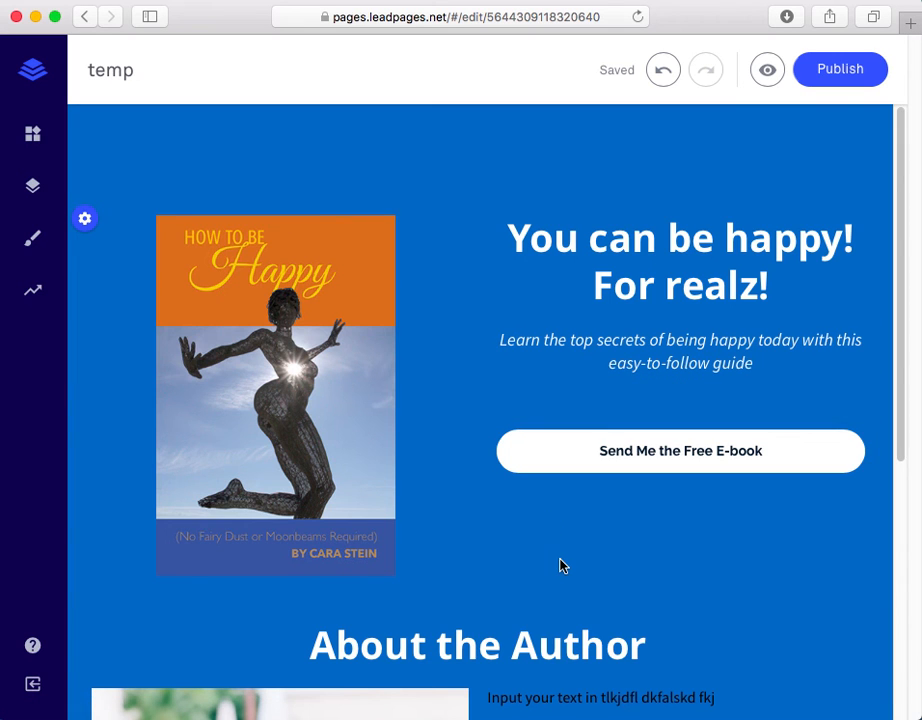
scroll(560, 564, down, 5)
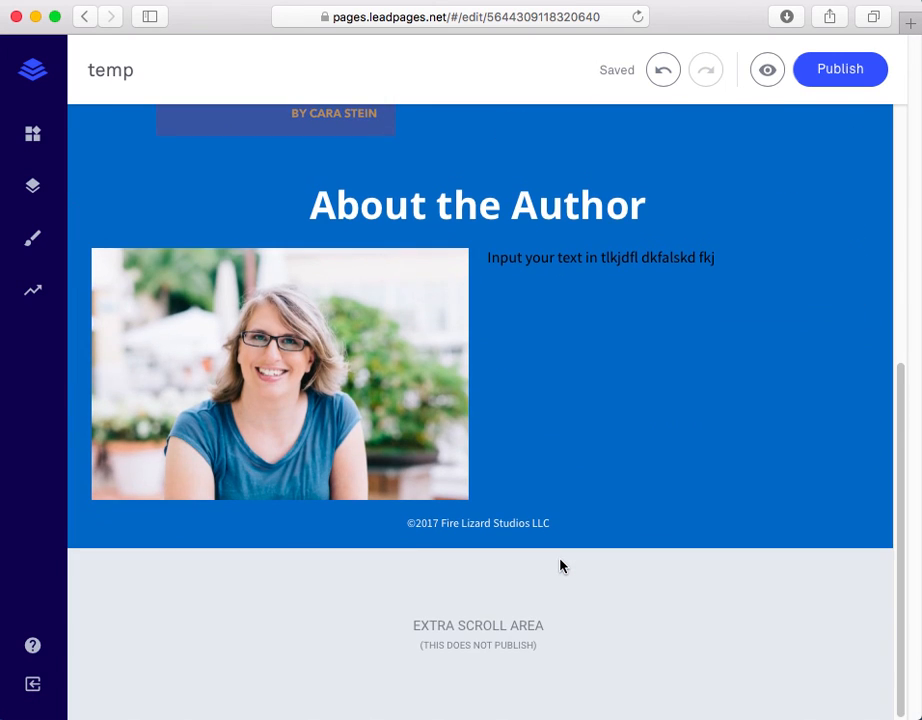